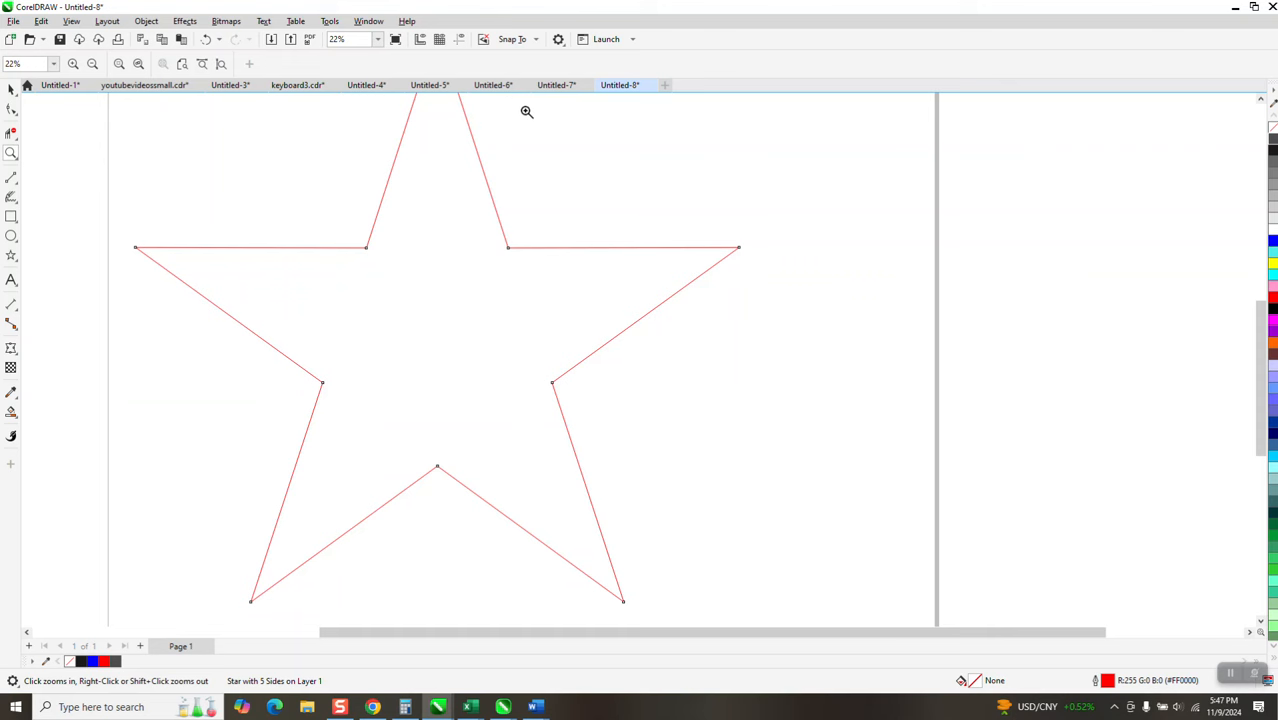
# Show the rulers around the drawing window and undo the deletion of the star
pyautogui.click(71, 21)
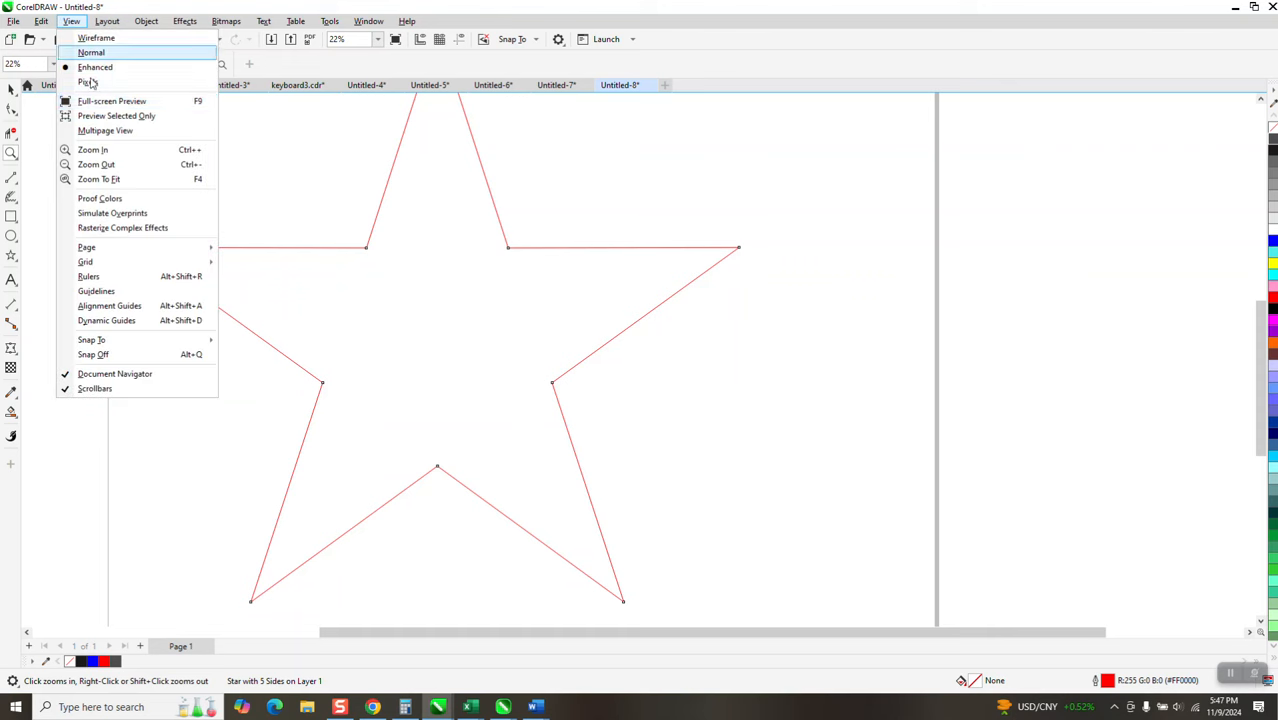
pyautogui.click(101, 280)
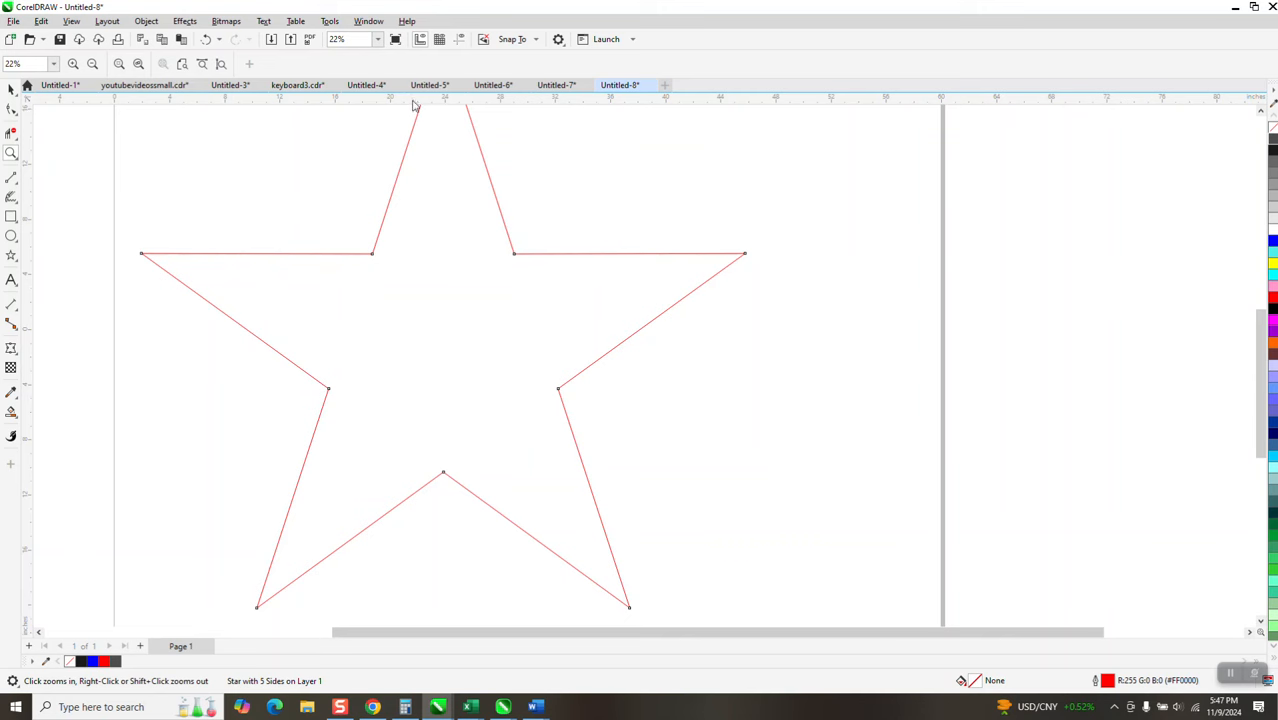
pyautogui.moveTo(405, 130); pyautogui.dragTo(374, 256)
pyautogui.press('Delete')
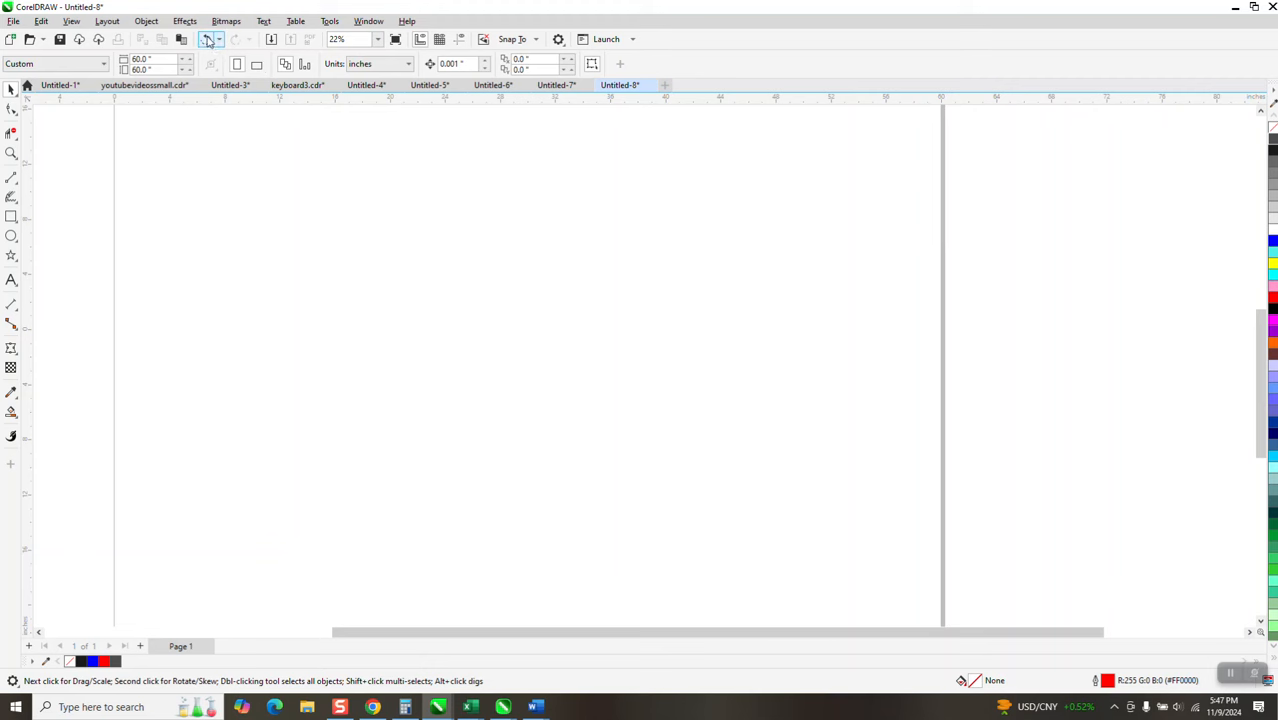
pyautogui.click(208, 39)
# Turn the rulers back on, and display and hide the guidelines to check the star's horizontal edges
pyautogui.click(439, 39)
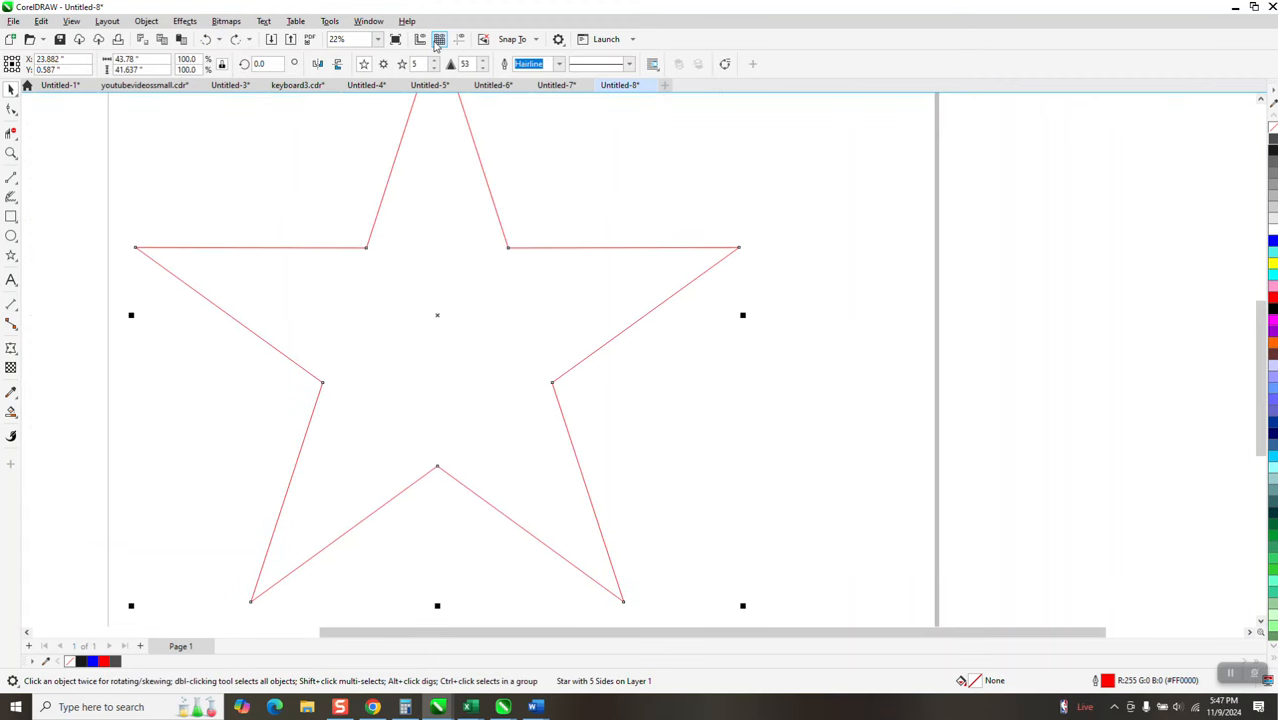
pyautogui.click(422, 42)
pyautogui.click(461, 41)
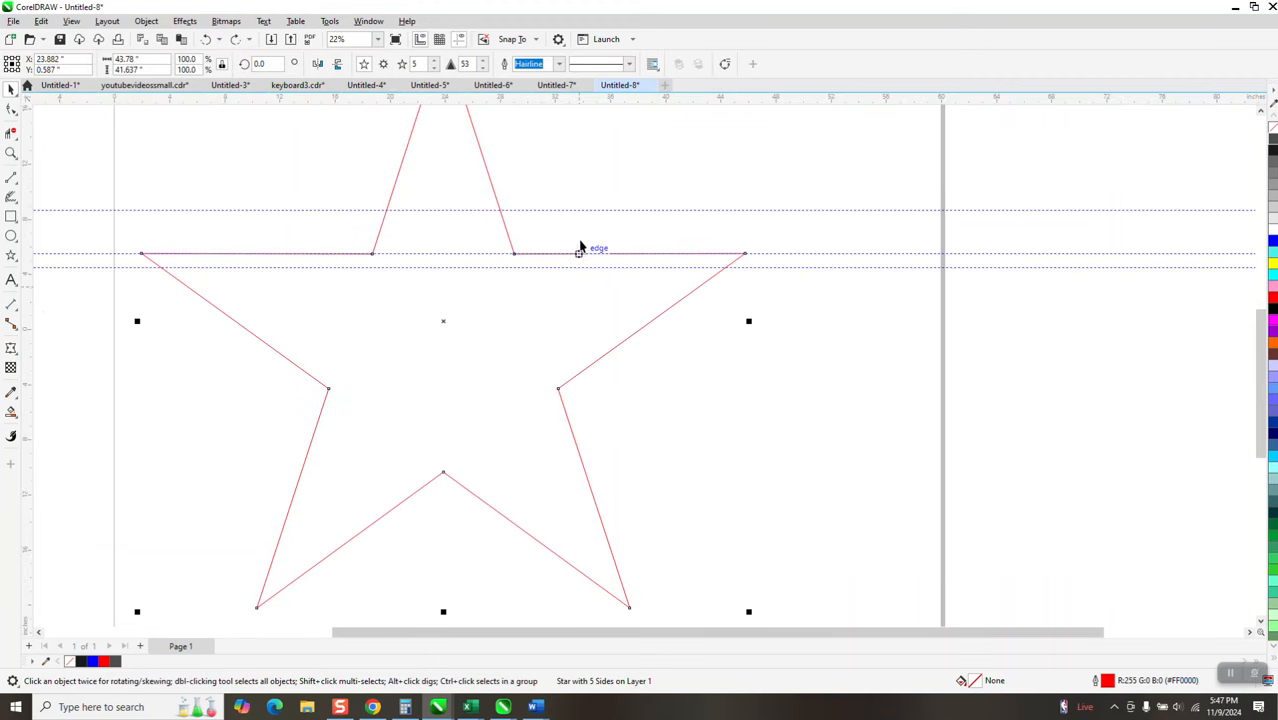
pyautogui.click(460, 40)
# Scale the star proportionally to a height of 52 inches and center it on the page
pyautogui.scroll(-3, 579, 322)
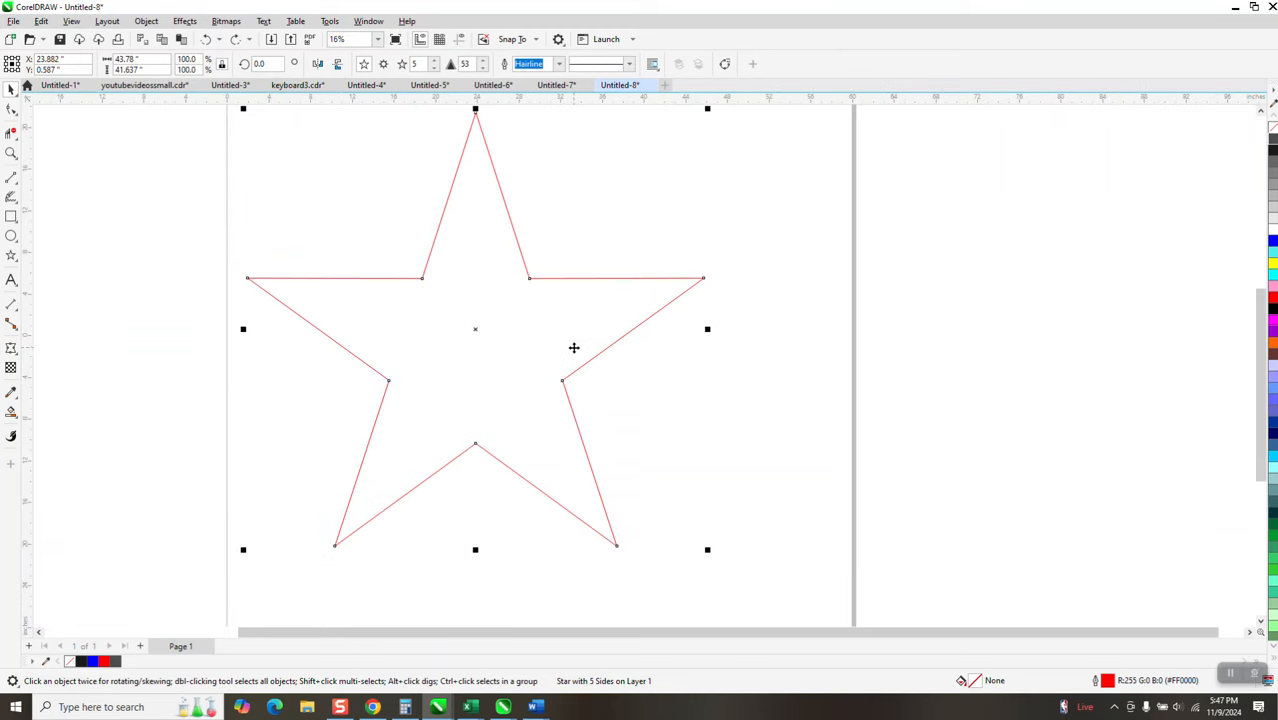
pyautogui.click(140, 70)
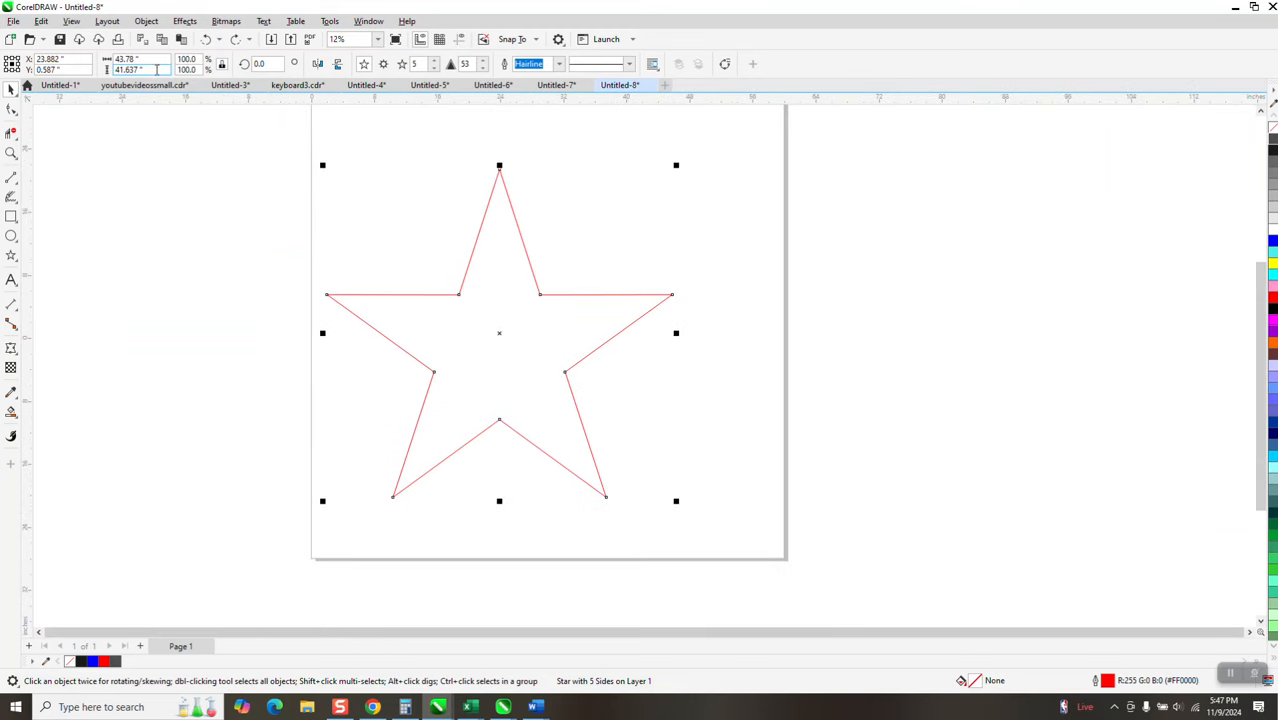
pyautogui.write('52')
pyautogui.press('Return')
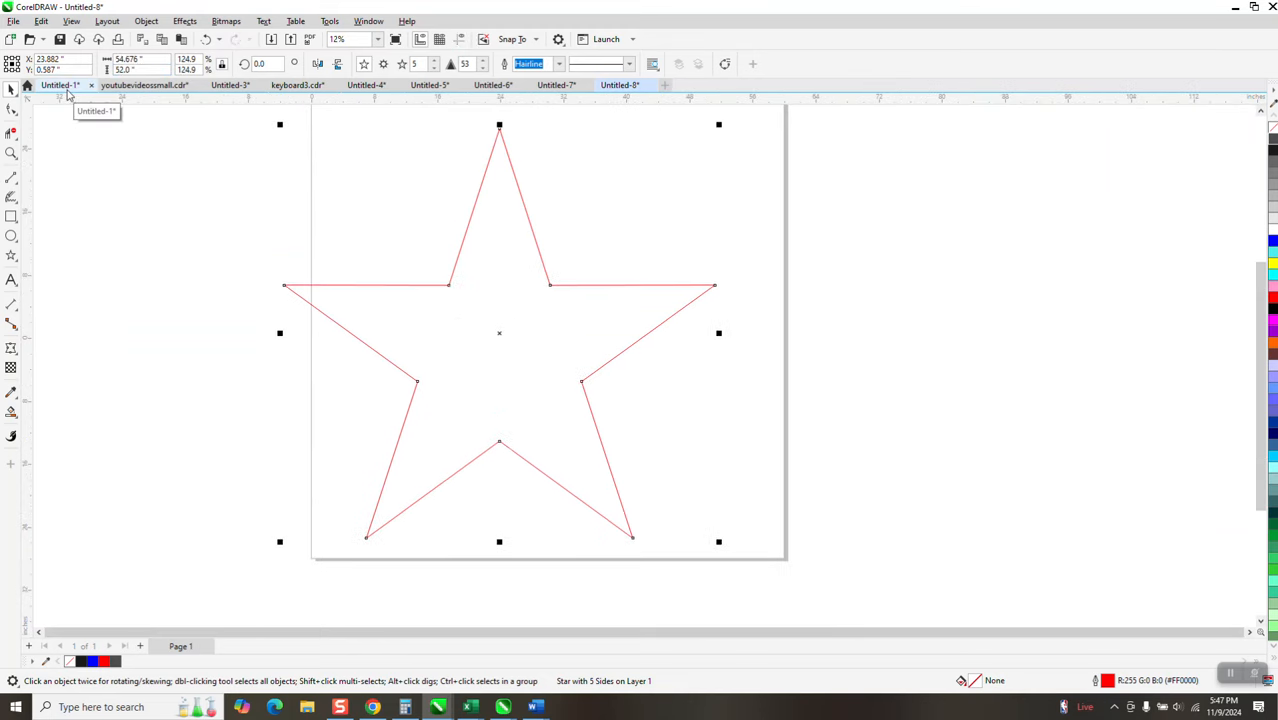
pyautogui.press('p')
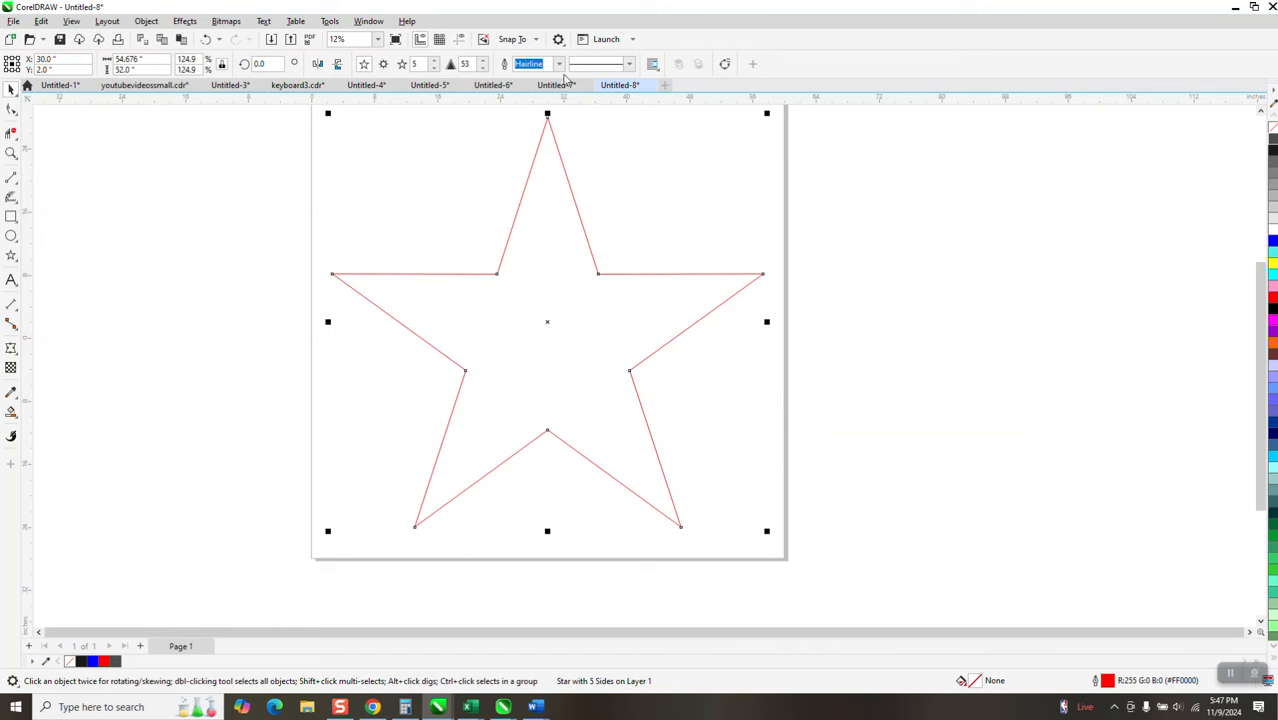
# Set the star's outline width to 3 inches and its miter limit to 0
pyautogui.write('3')
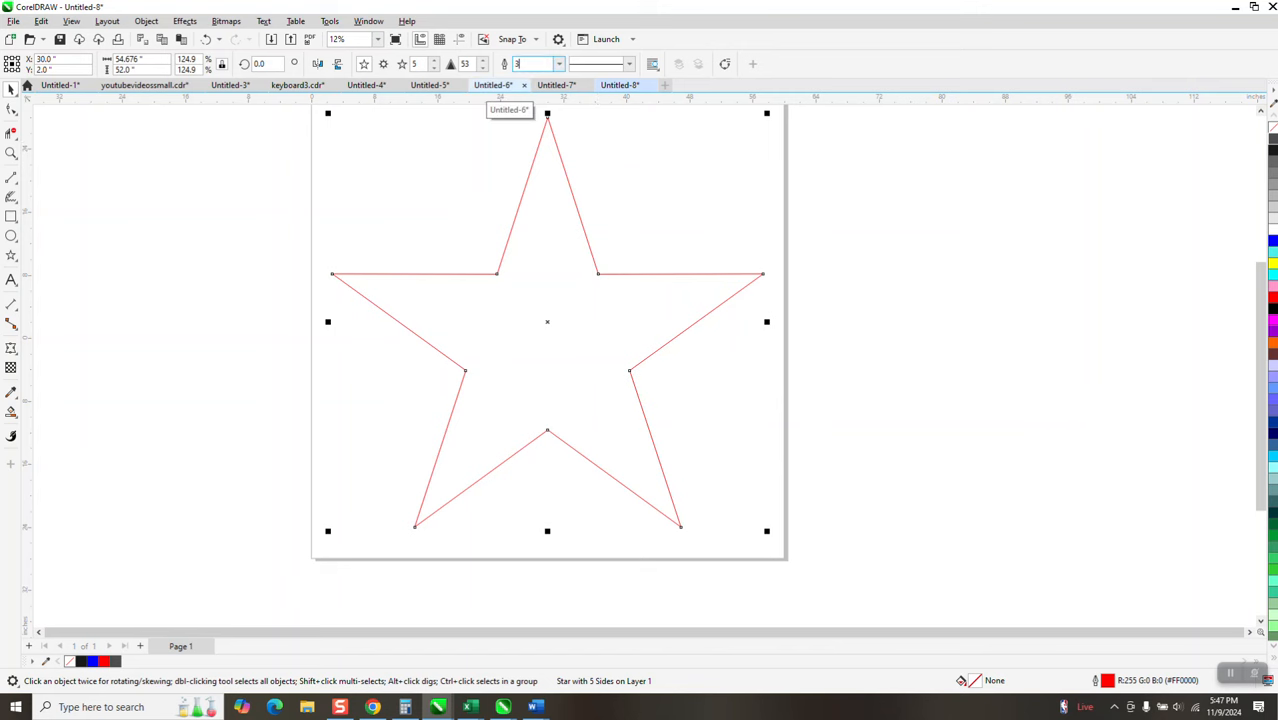
pyautogui.press('Return')
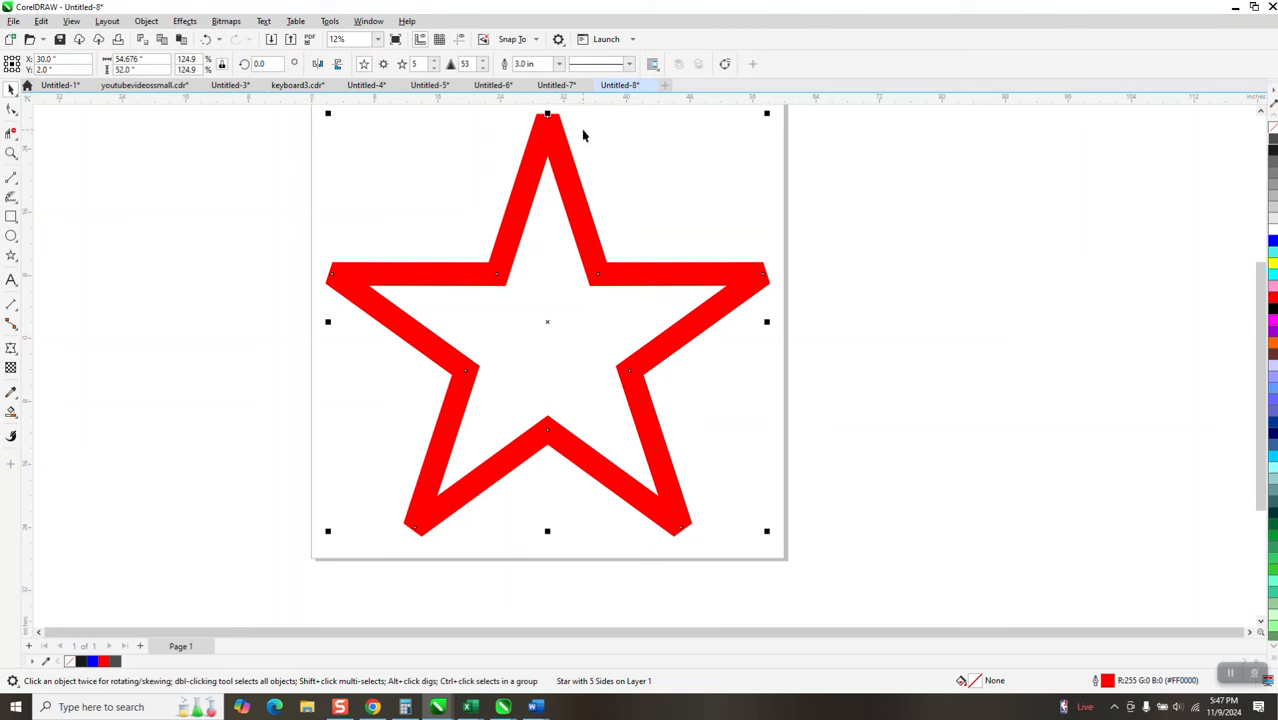
pyautogui.press('F12')
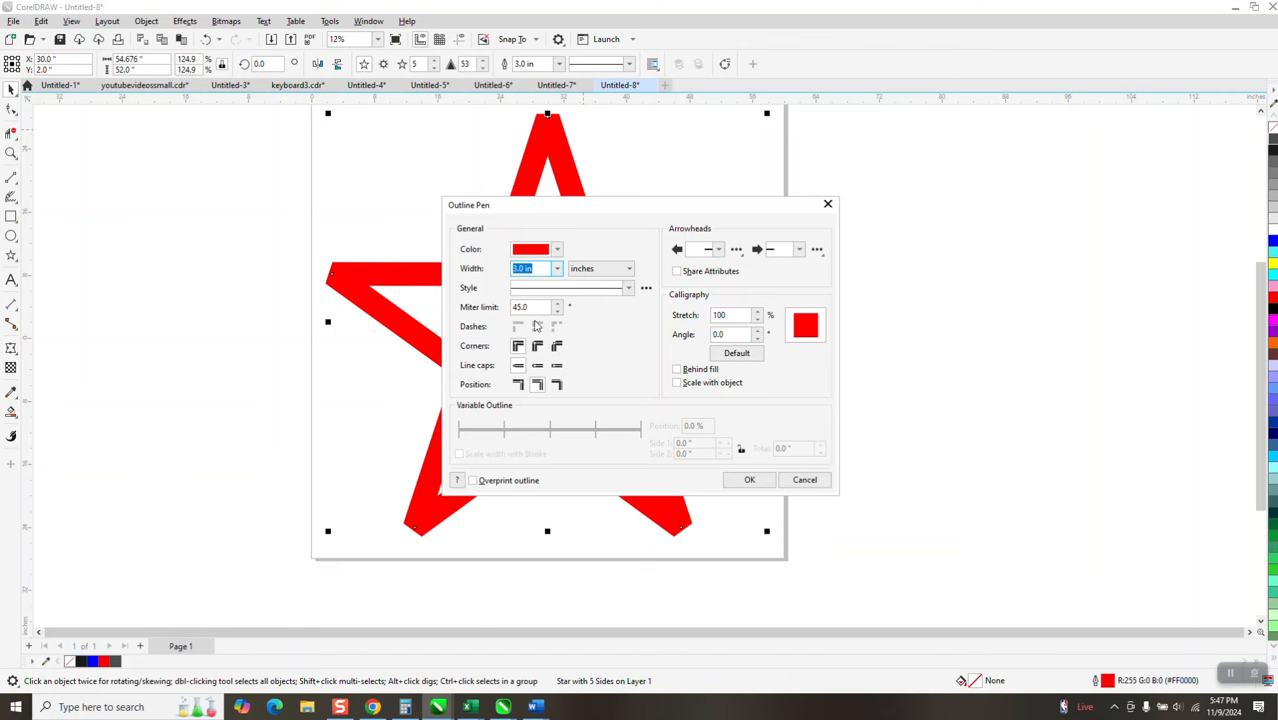
pyautogui.doubleClick(525, 307)
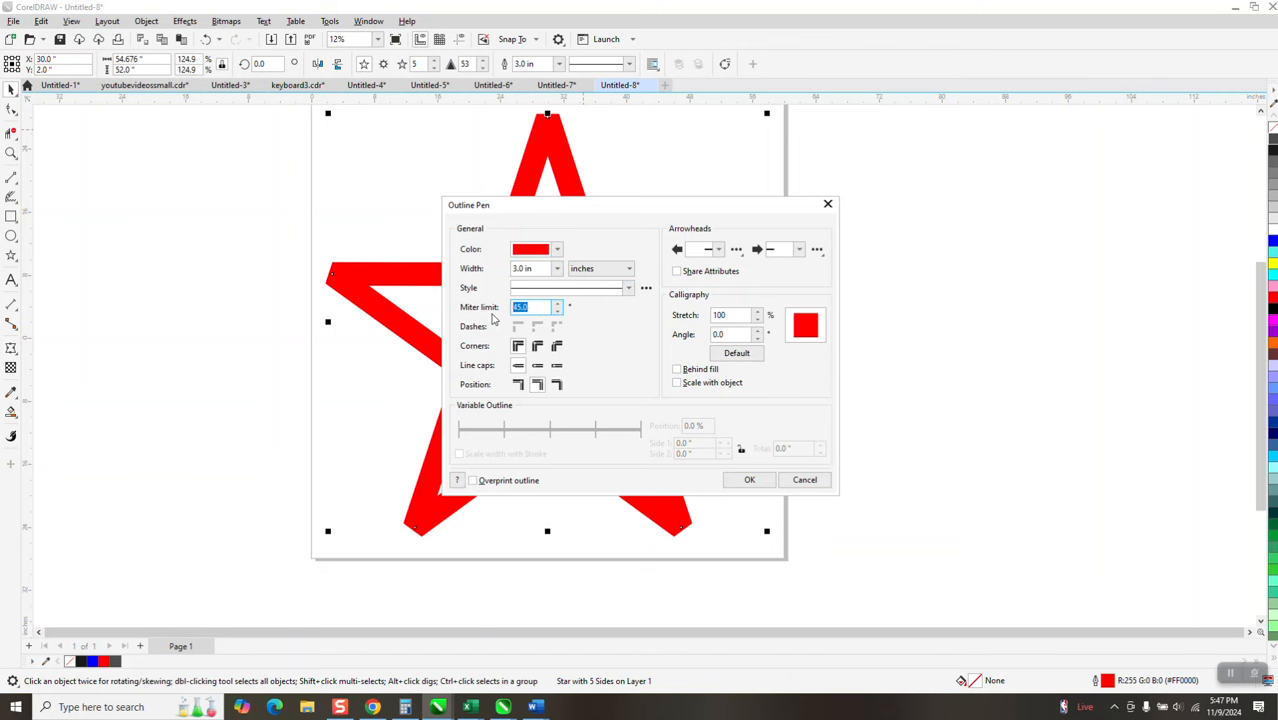
pyautogui.write('0')
pyautogui.press('Return')
pyautogui.scroll(-1, 525, 323)
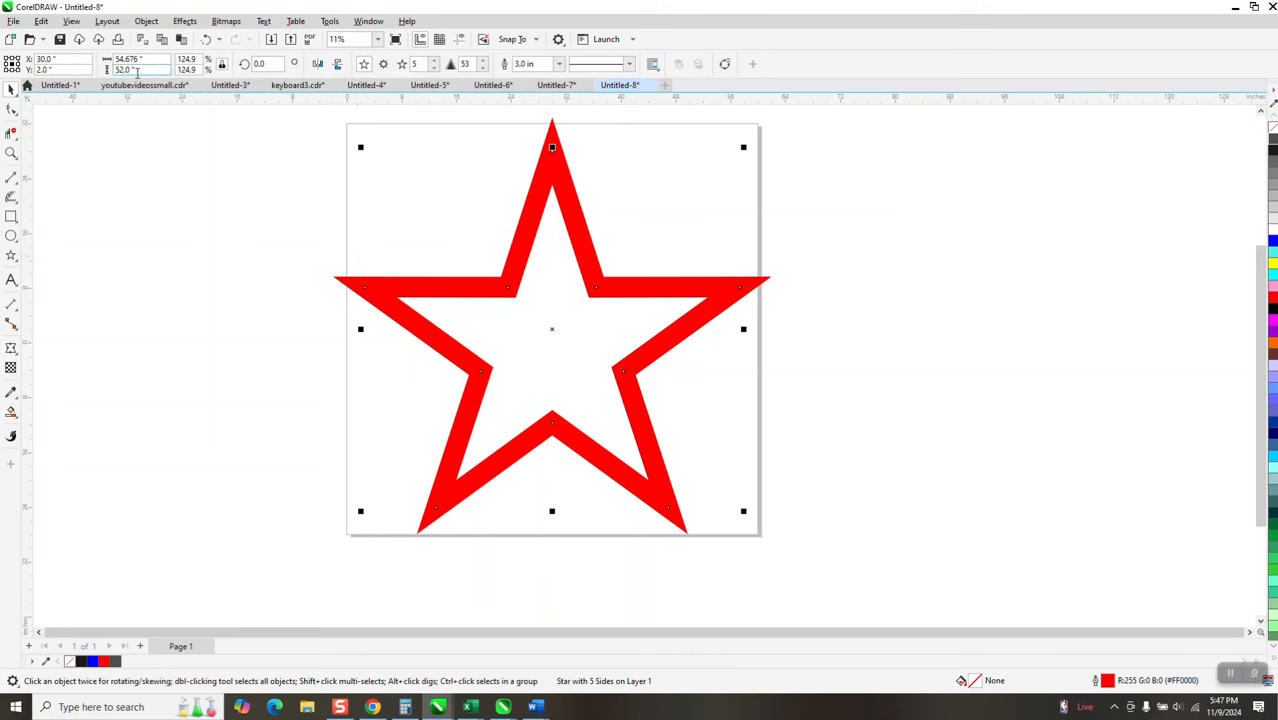
# Convert the star's outline to an object, and replace its red fill with a dark gray hairline outline
pyautogui.click(146, 21)
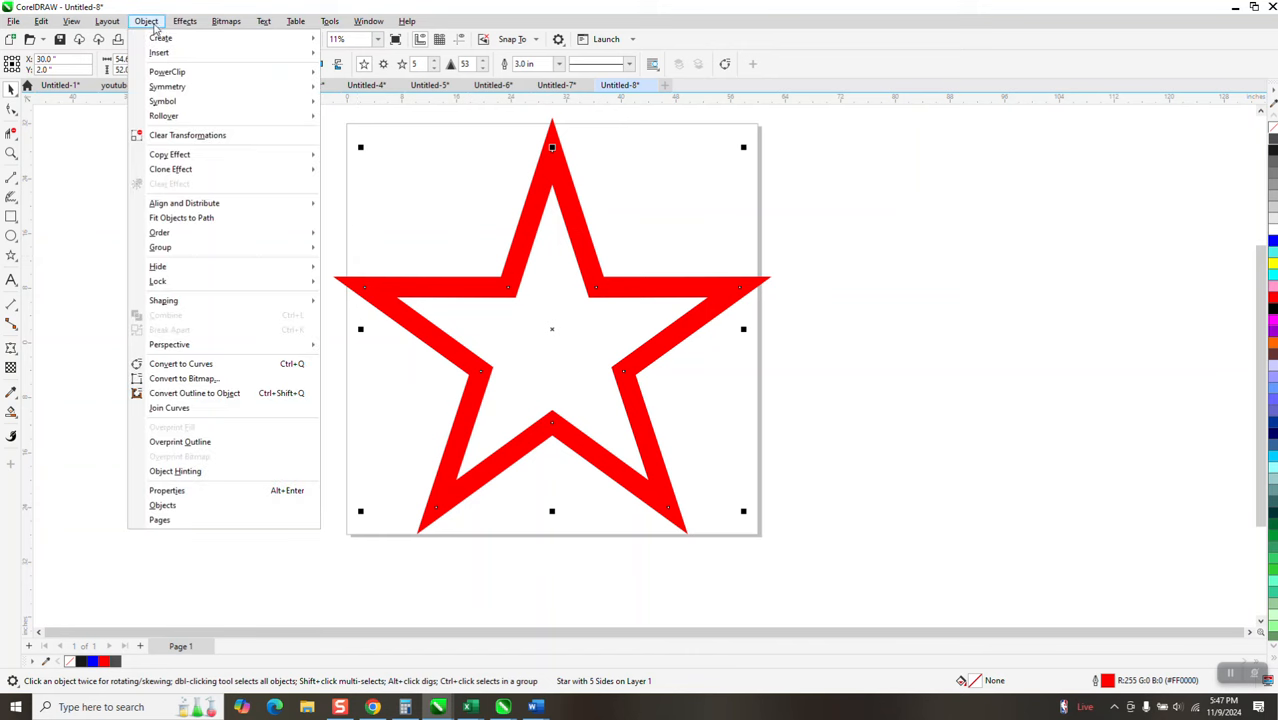
pyautogui.click(201, 393)
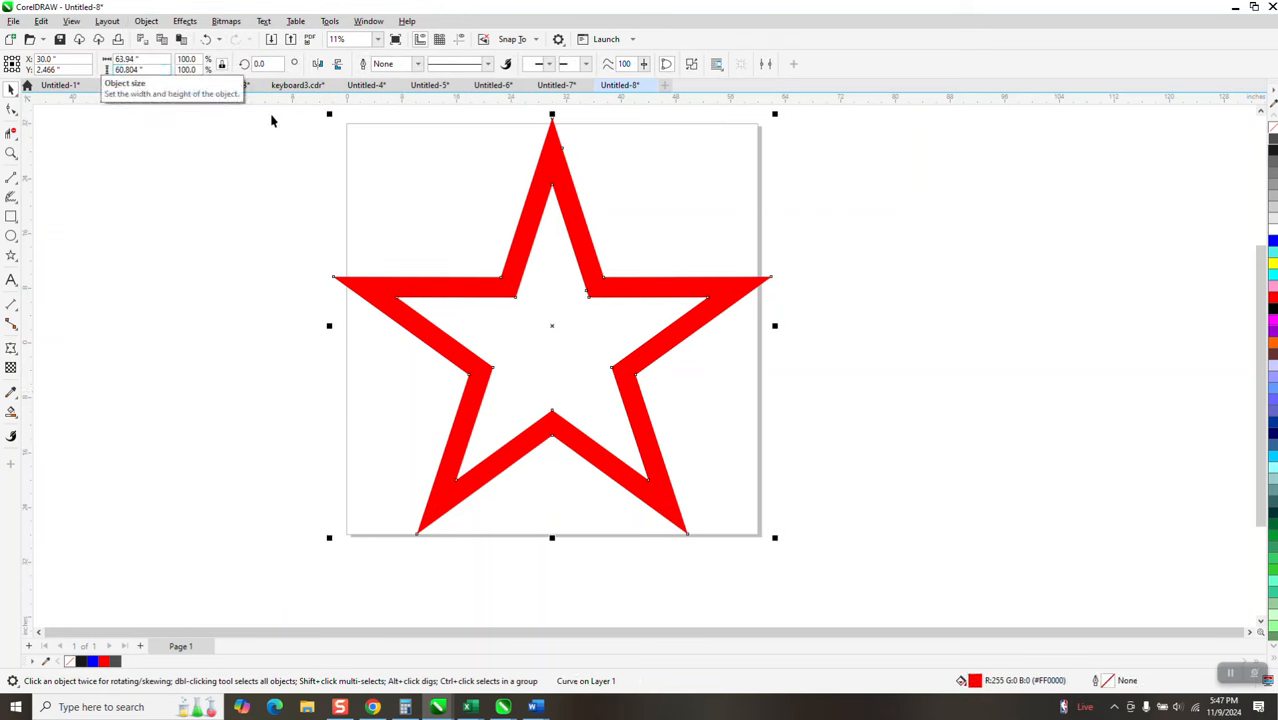
pyautogui.click(1273, 137)
pyautogui.rightClick(1273, 165)
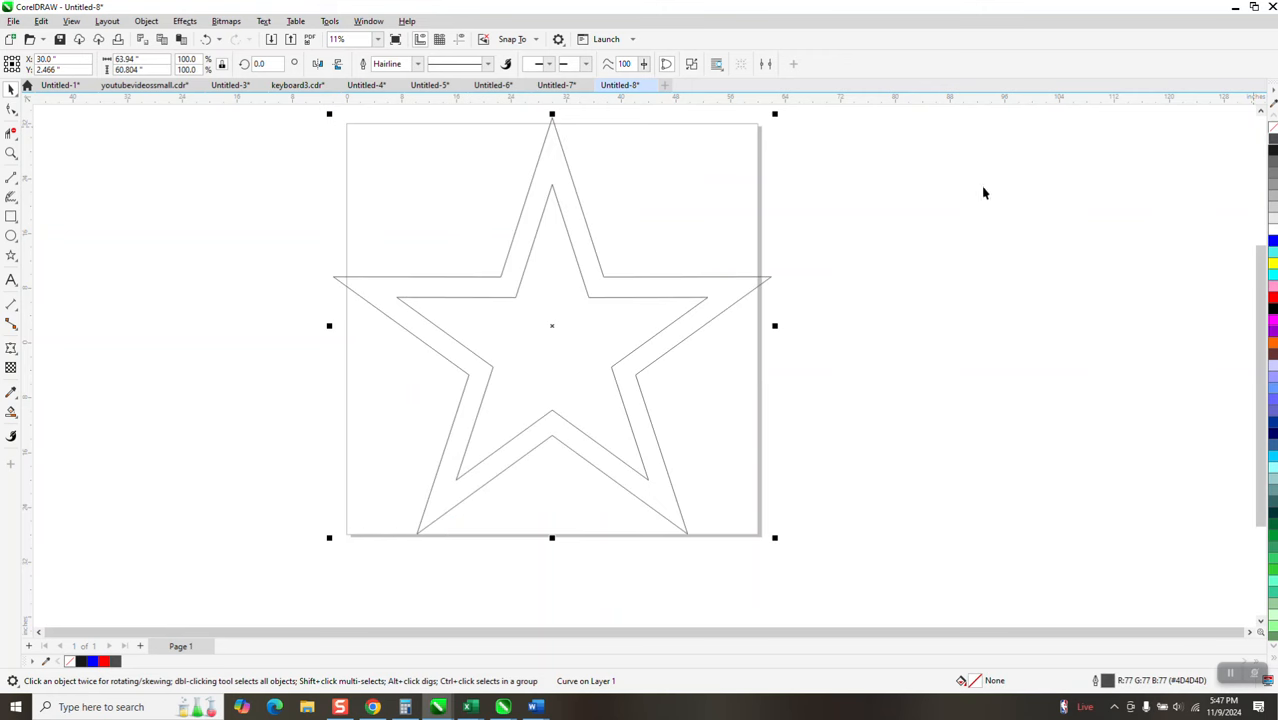
# Scale the converted star border proportionally to a height of 52 inches
pyautogui.click(150, 70)
pyautogui.write('52')
pyautogui.press('Return')
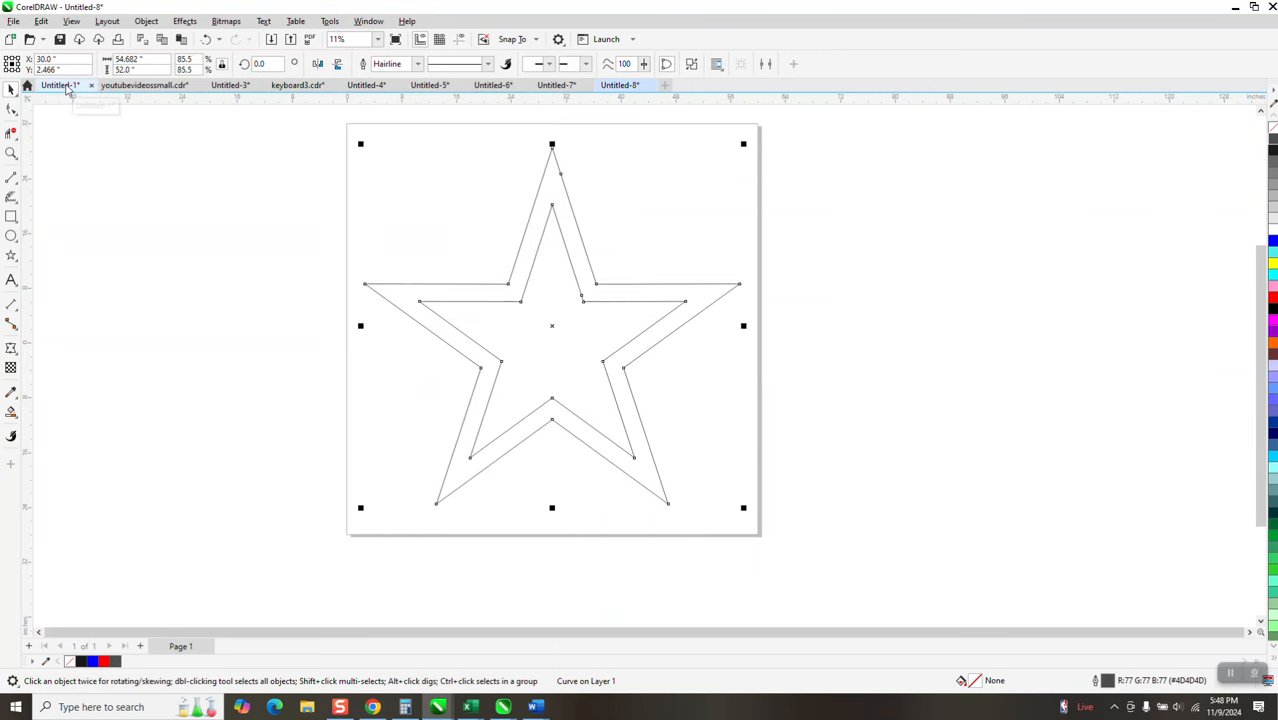
# Measure the border's width between the star's outer and inner horizontal edges with a dimension line, and remove the dimension
pyautogui.click(11, 153)
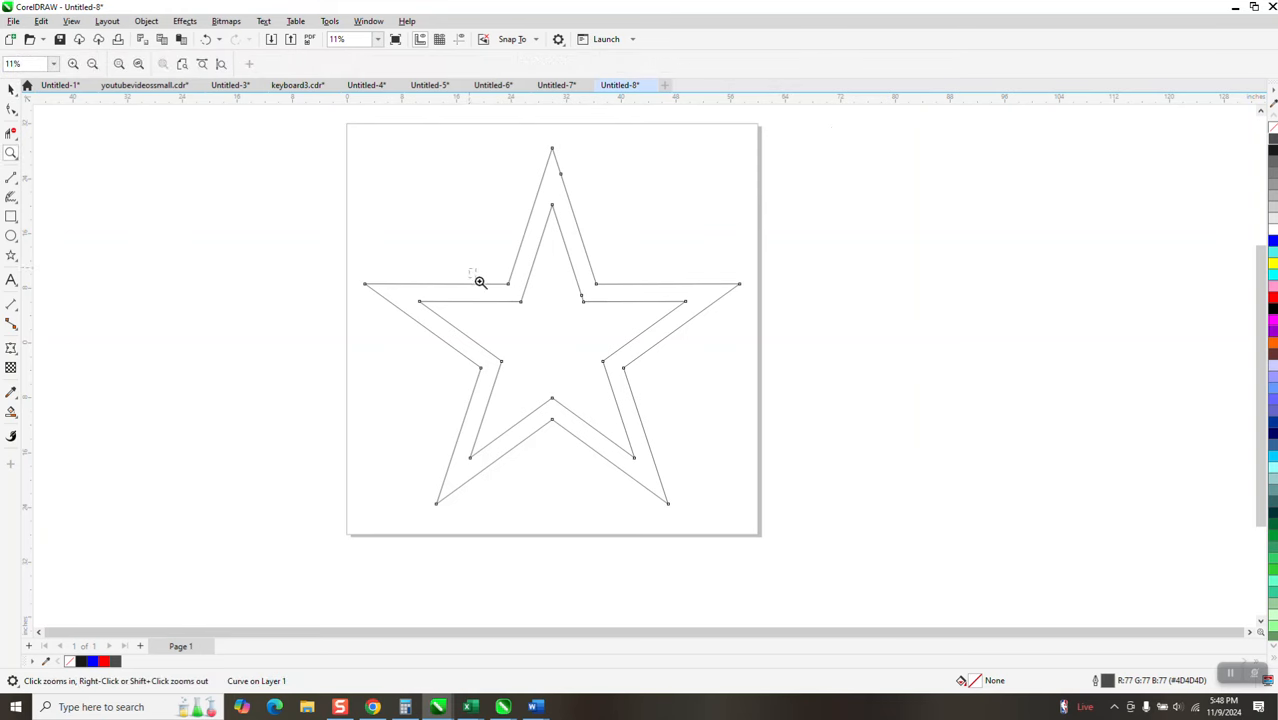
pyautogui.moveTo(479, 277); pyautogui.dragTo(543, 315)
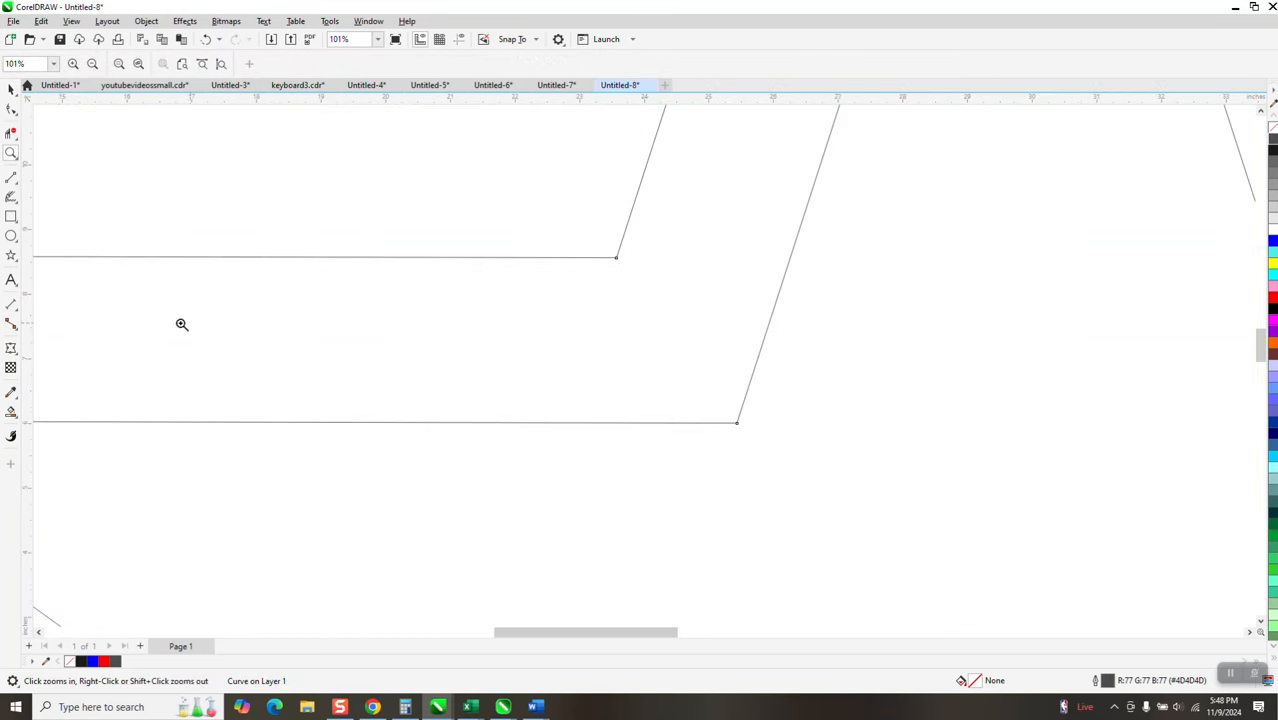
pyautogui.click(17, 312)
pyautogui.click(47, 309)
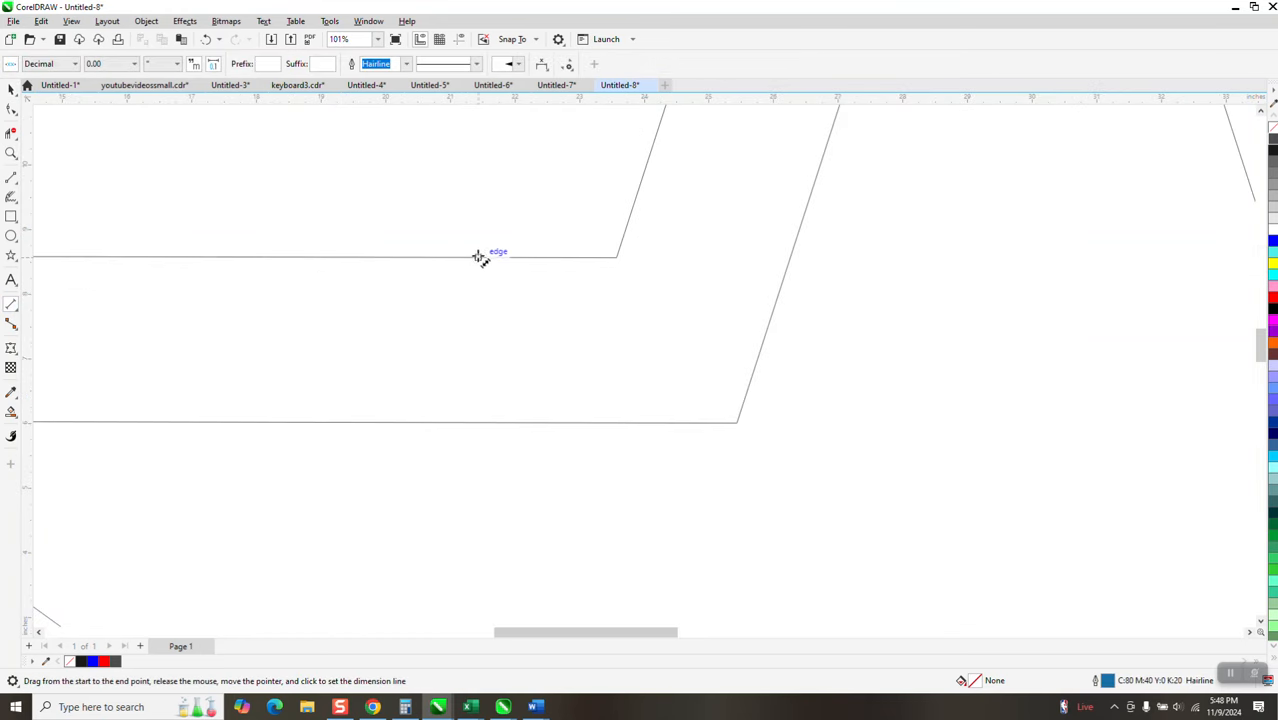
pyautogui.moveTo(479, 257); pyautogui.dragTo(477, 421)
pyautogui.click(478, 418)
pyautogui.click(11, 152)
pyautogui.moveTo(448, 320); pyautogui.dragTo(549, 375)
pyautogui.scroll(-1, 188, 234)
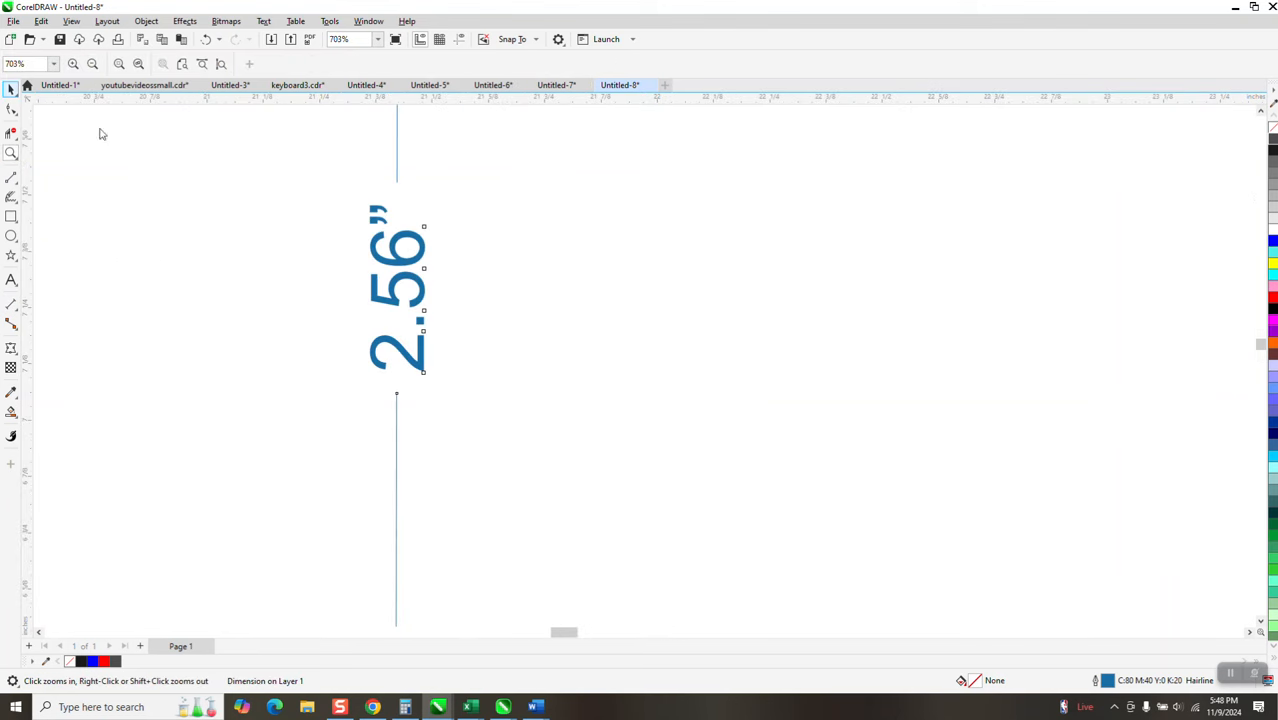
pyautogui.click(11, 90)
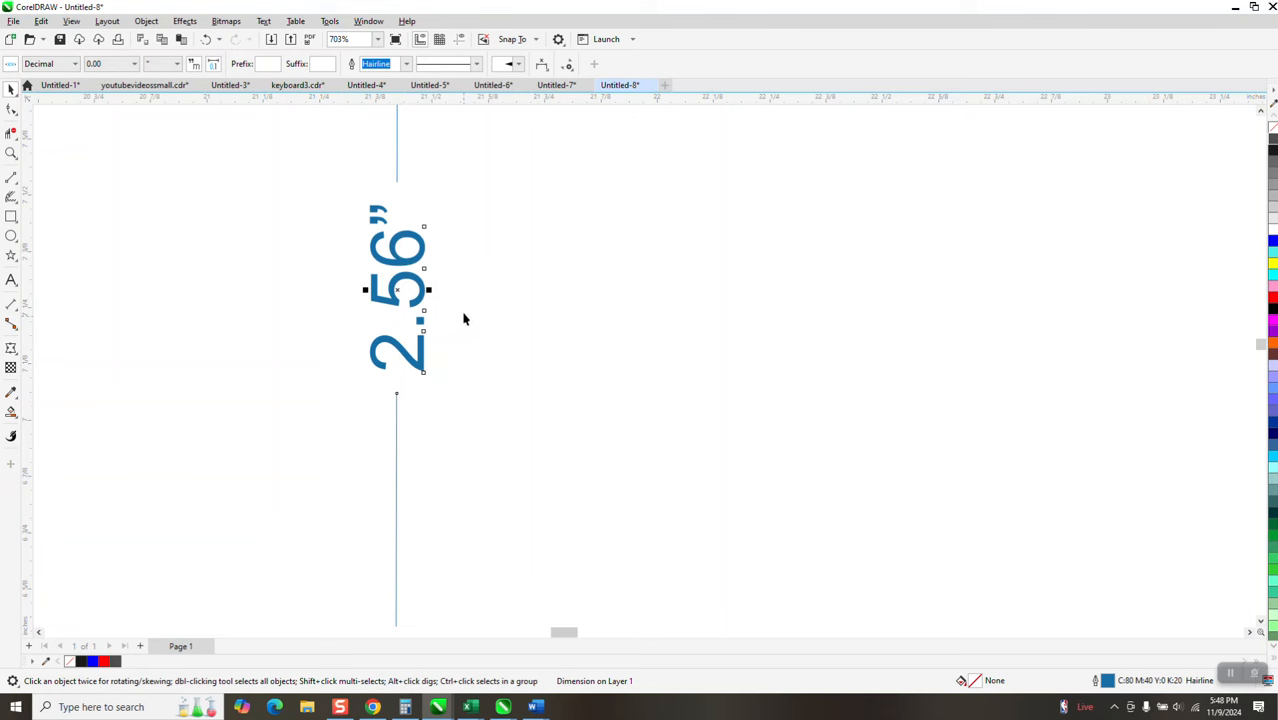
pyautogui.press('Delete')
# Undo the changes back to the star with the 3-inch red outline and cut-off points
pyautogui.scroll(-3, 430, 280)
pyautogui.scroll(-7, 449, 305)
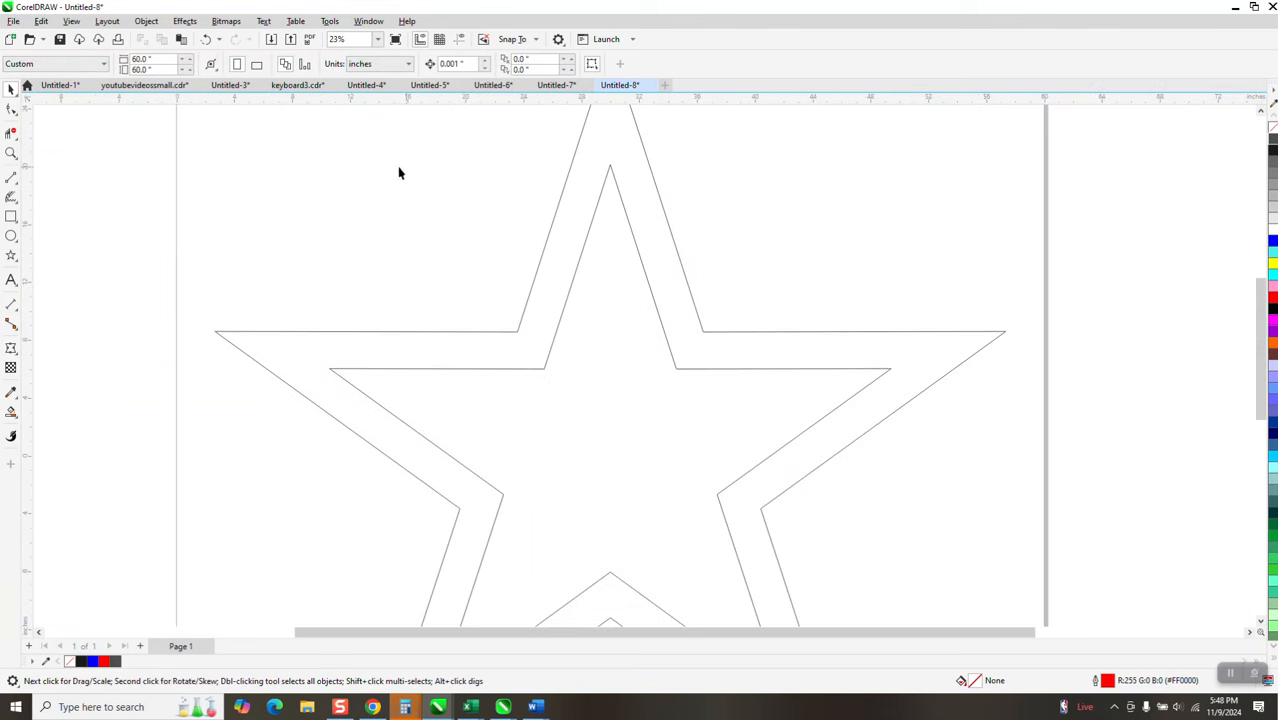
pyautogui.click(205, 40)
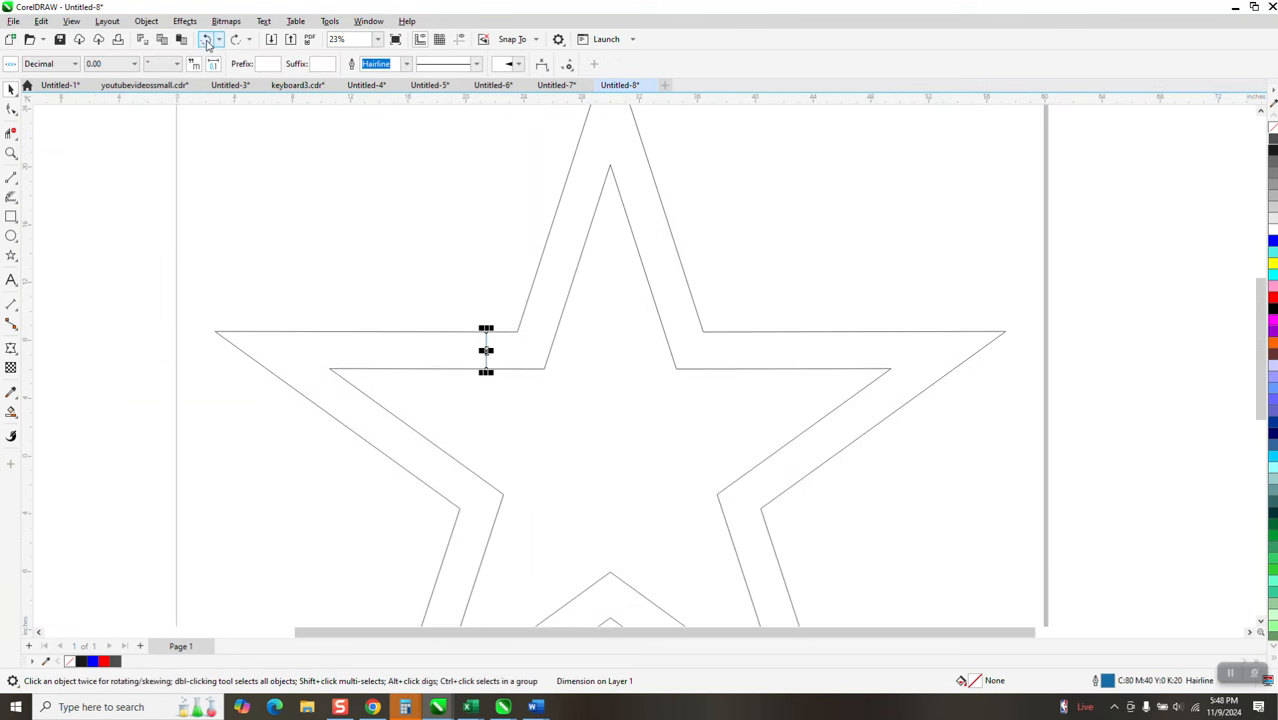
pyautogui.click(205, 40)
pyautogui.click(205, 40)
pyautogui.click(205, 40)
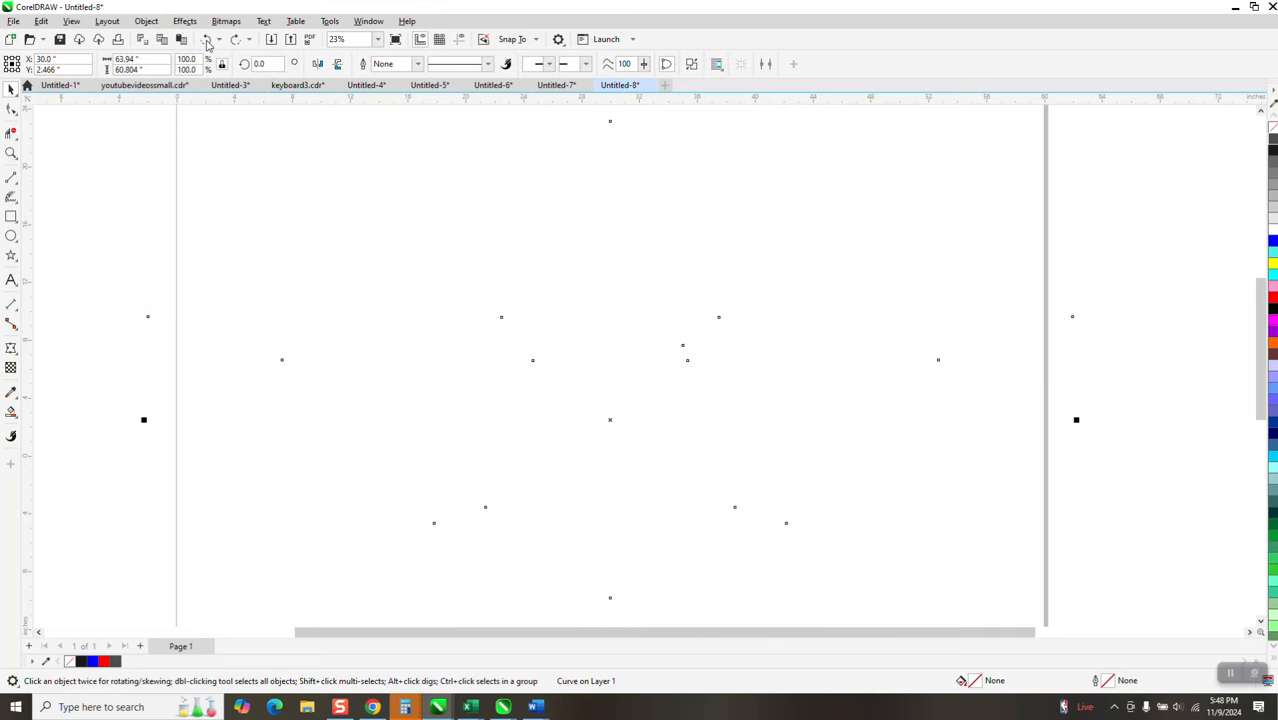
pyautogui.click(205, 40)
pyautogui.click(205, 40)
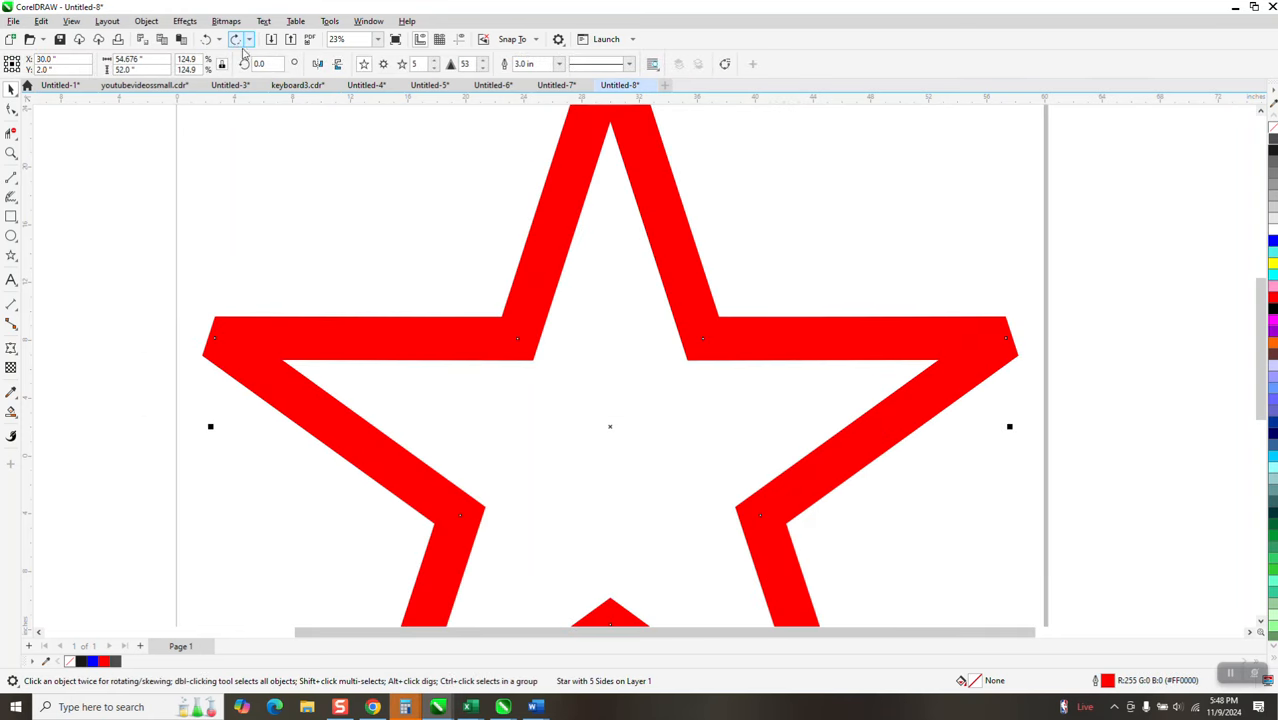
# Delete the thick red star and draw a new five-pointed star about 37 inches wide on the page
pyautogui.scroll(-3, 500, 205)
pyautogui.press('Delete')
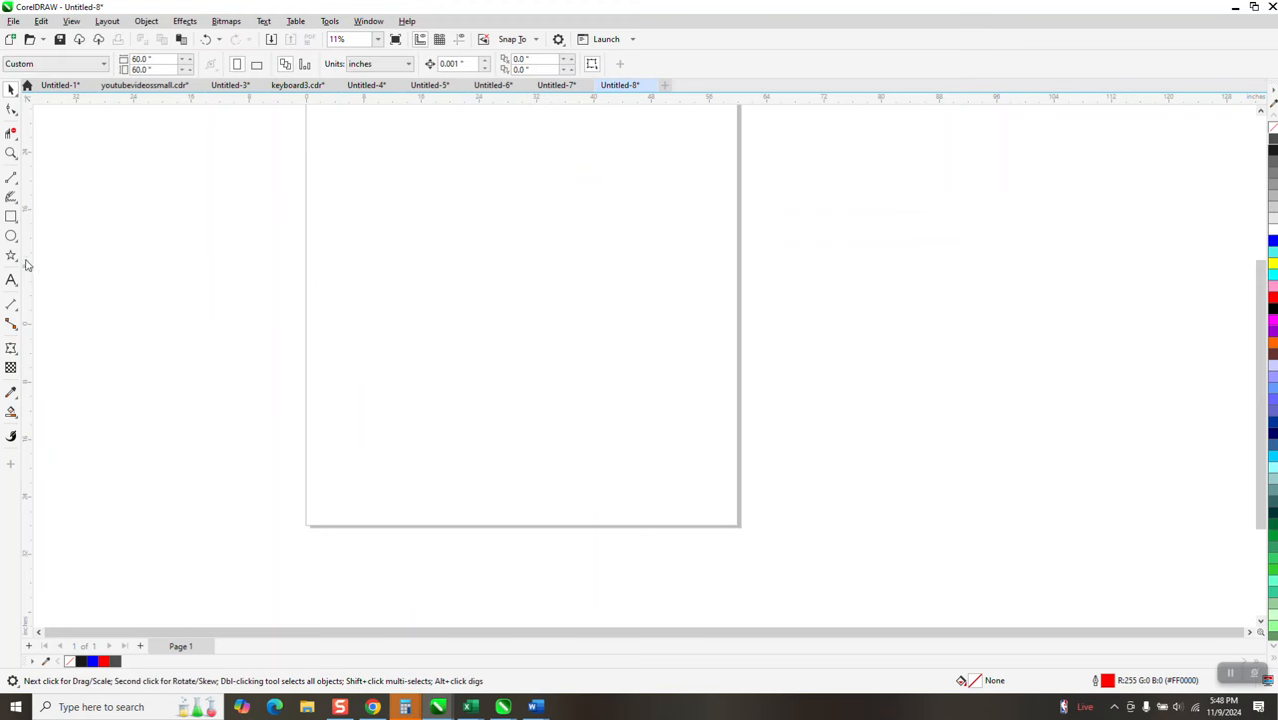
pyautogui.click(11, 256)
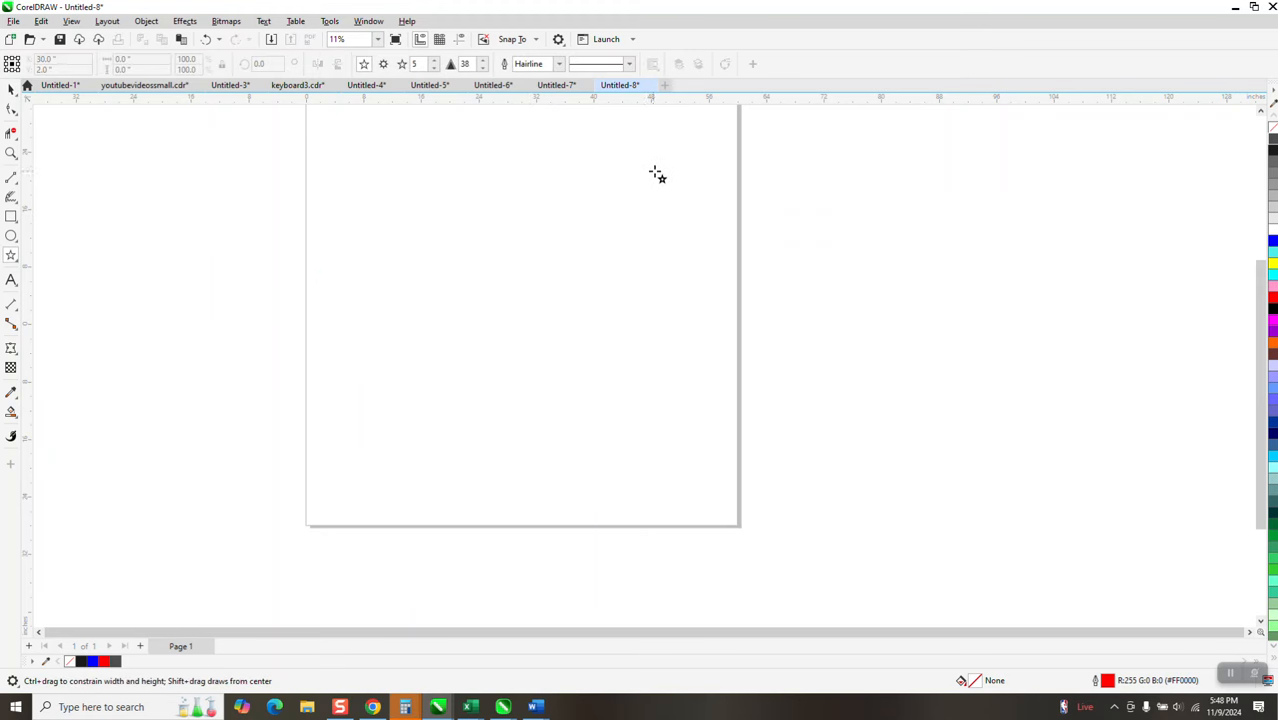
pyautogui.moveTo(653, 168); pyautogui.dragTo(393, 412)
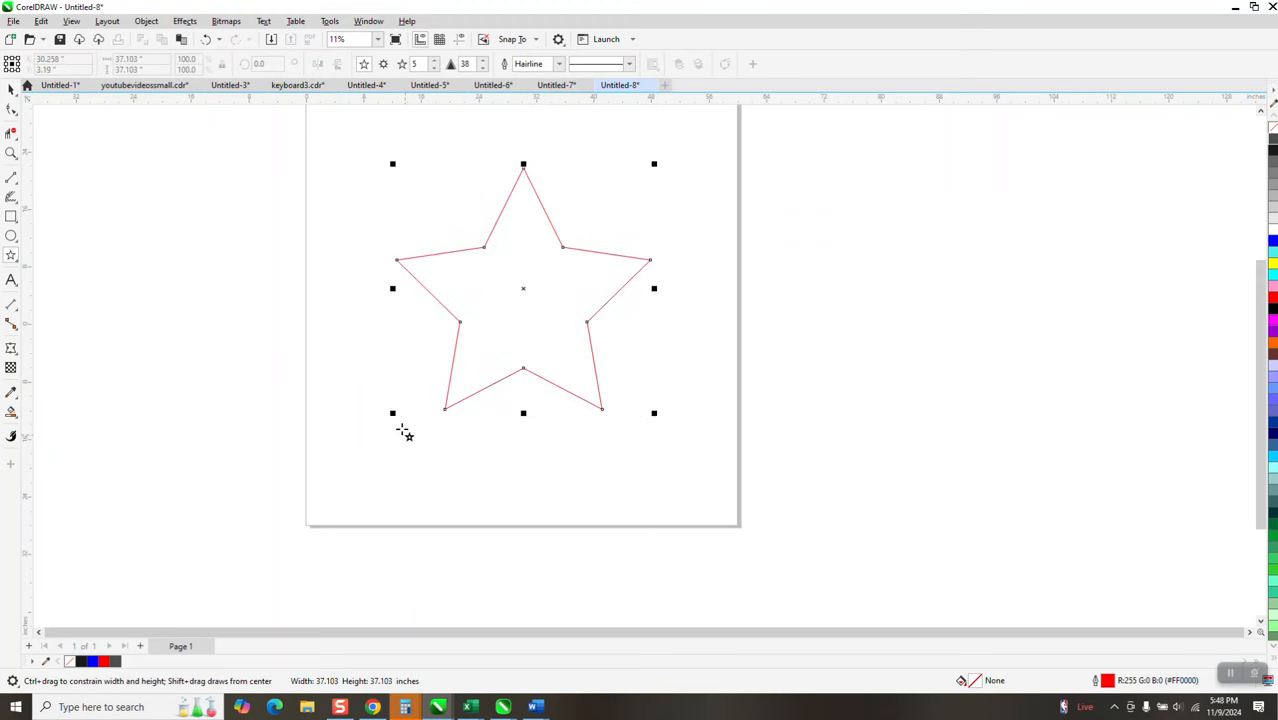
# Increase the new star's sharpness to 51
pyautogui.click(483, 61)
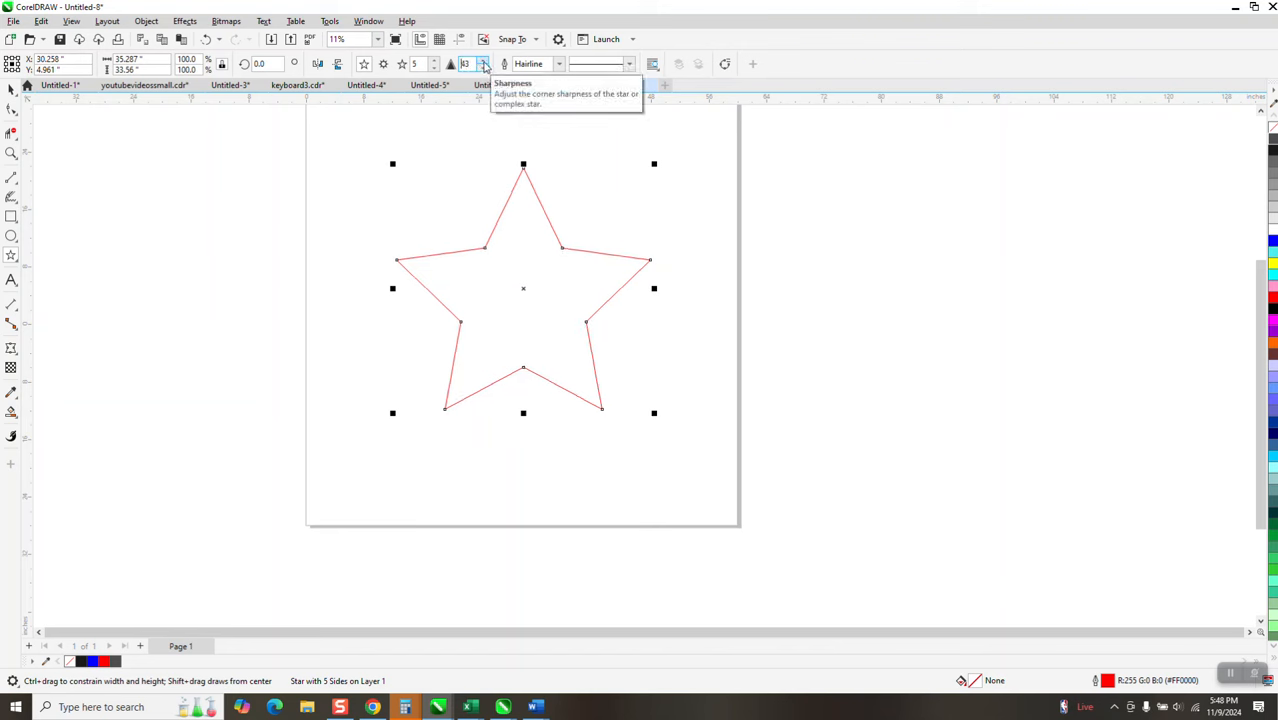
pyautogui.click(483, 61)
pyautogui.click(484, 61)
pyautogui.click(484, 62)
pyautogui.click(484, 62)
pyautogui.click(484, 62)
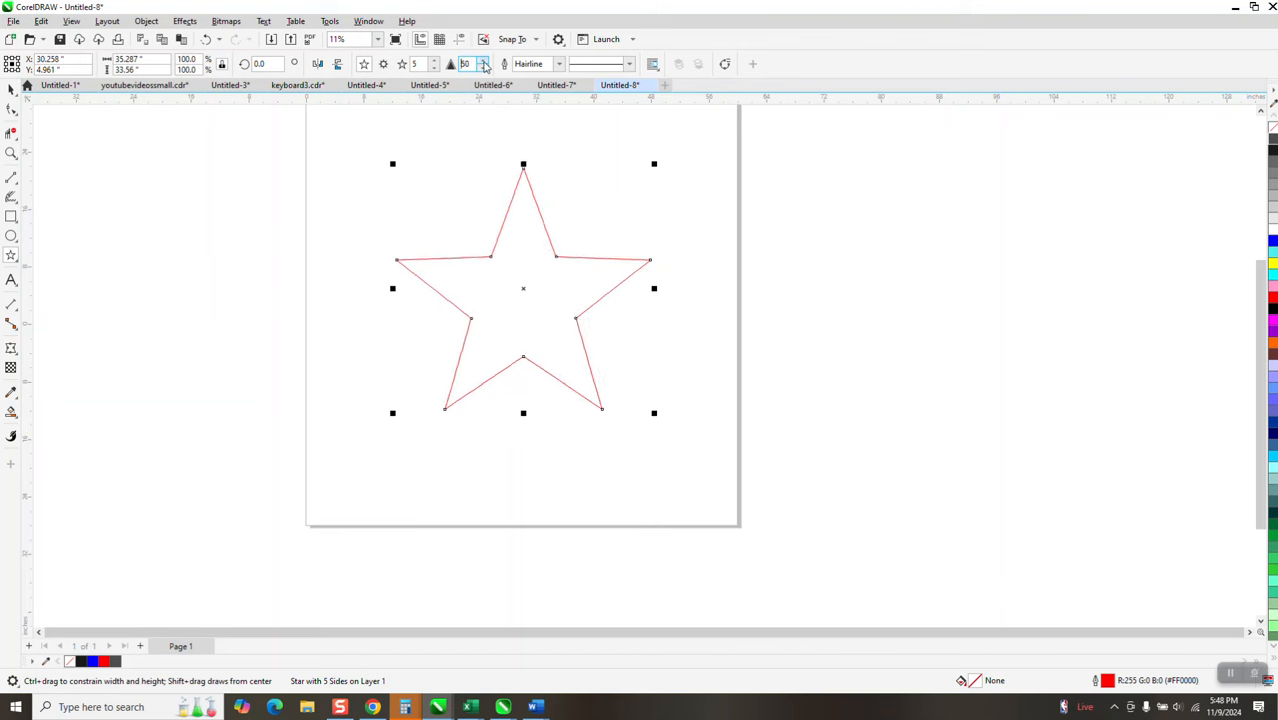
pyautogui.click(484, 62)
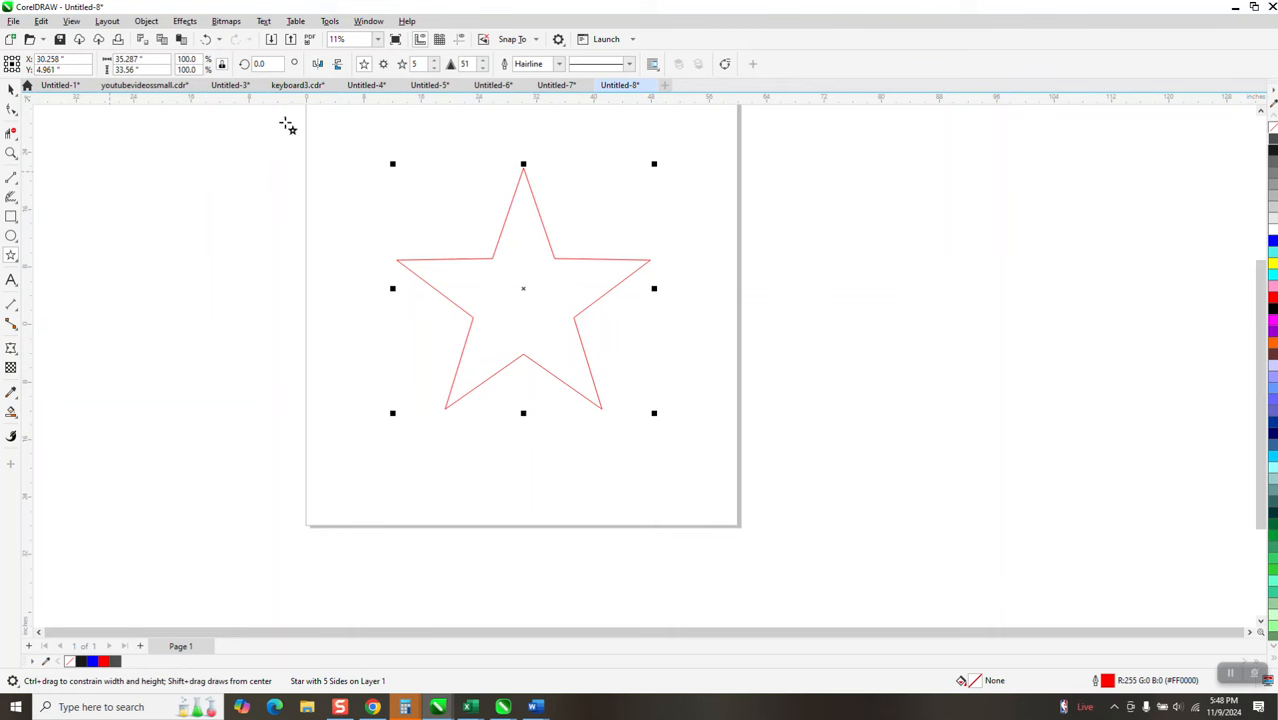
# Place a horizontal guideline at the star's two side points and display the guidelines
pyautogui.moveTo(369, 195); pyautogui.dragTo(388, 260)
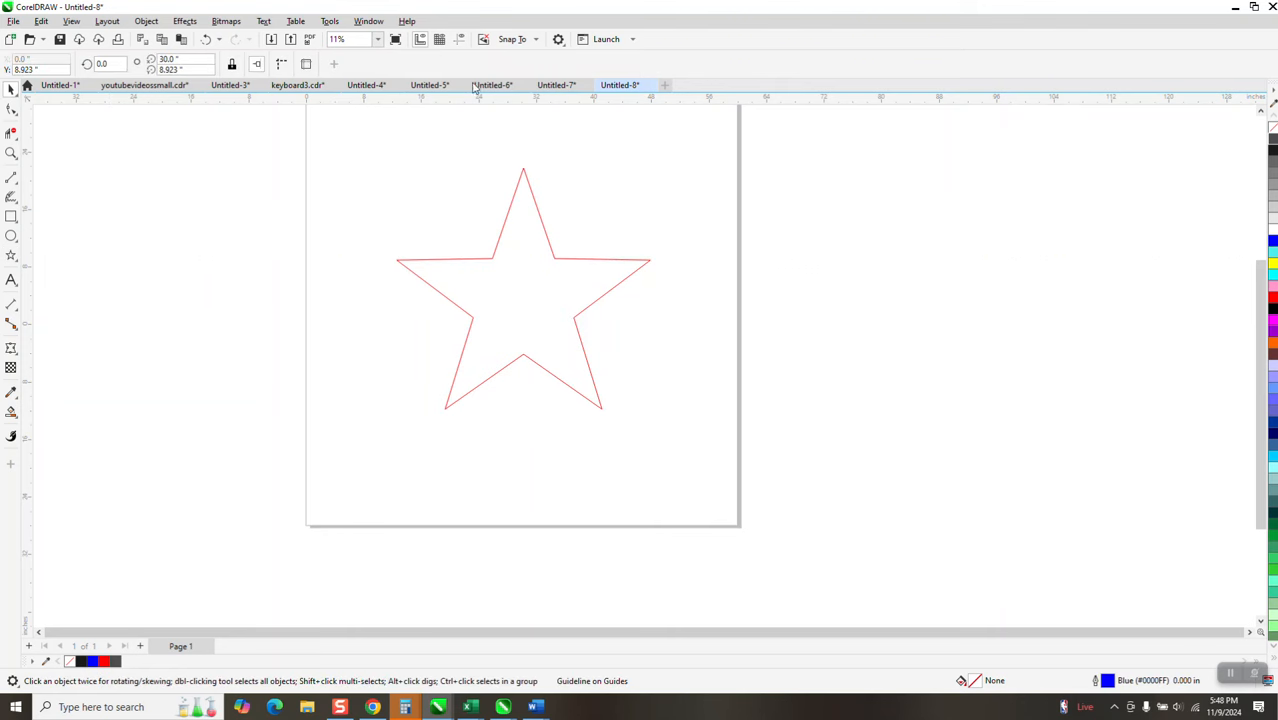
pyautogui.click(460, 40)
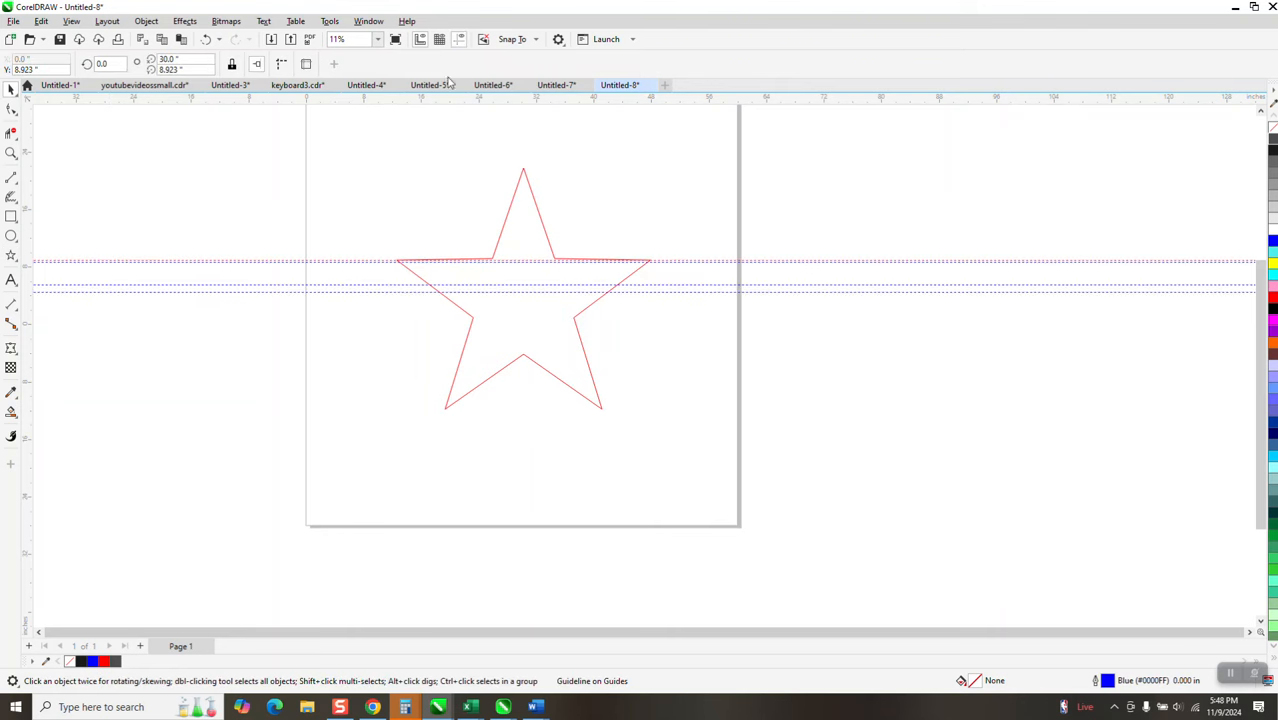
# Select all guidelines in the drawing and delete them
pyautogui.click(11, 153)
pyautogui.click(657, 349)
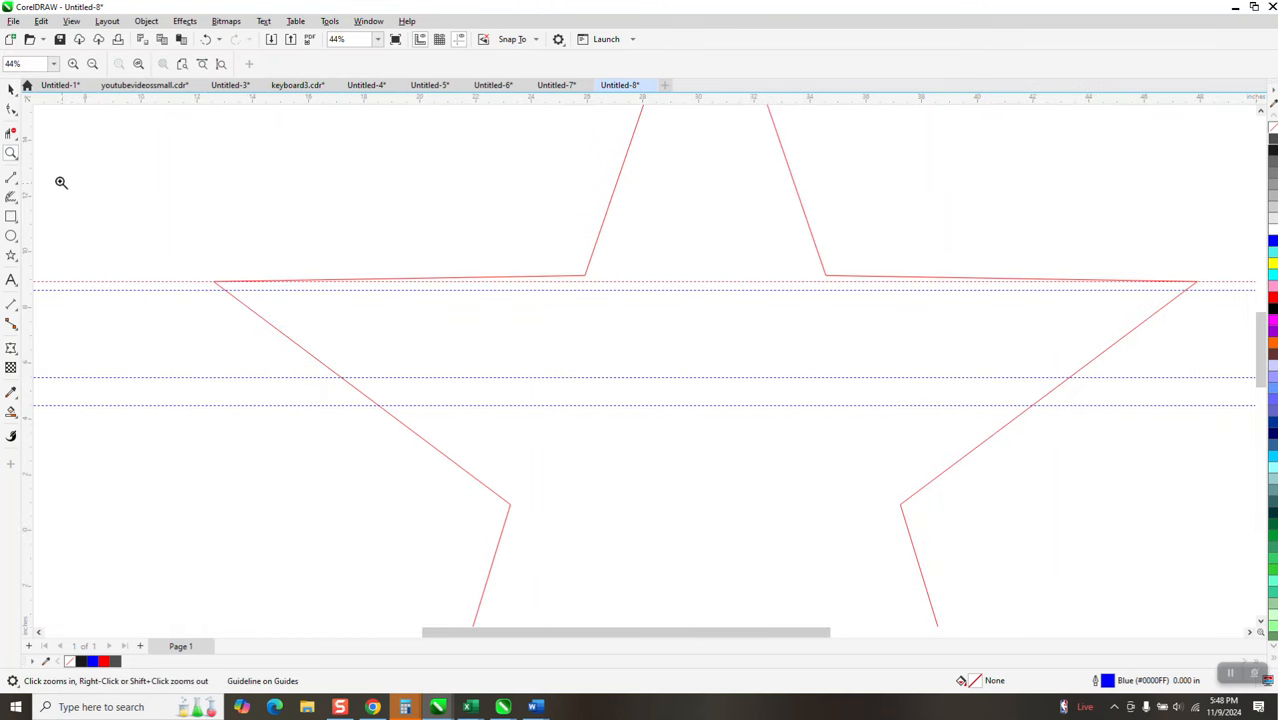
pyautogui.click(11, 89)
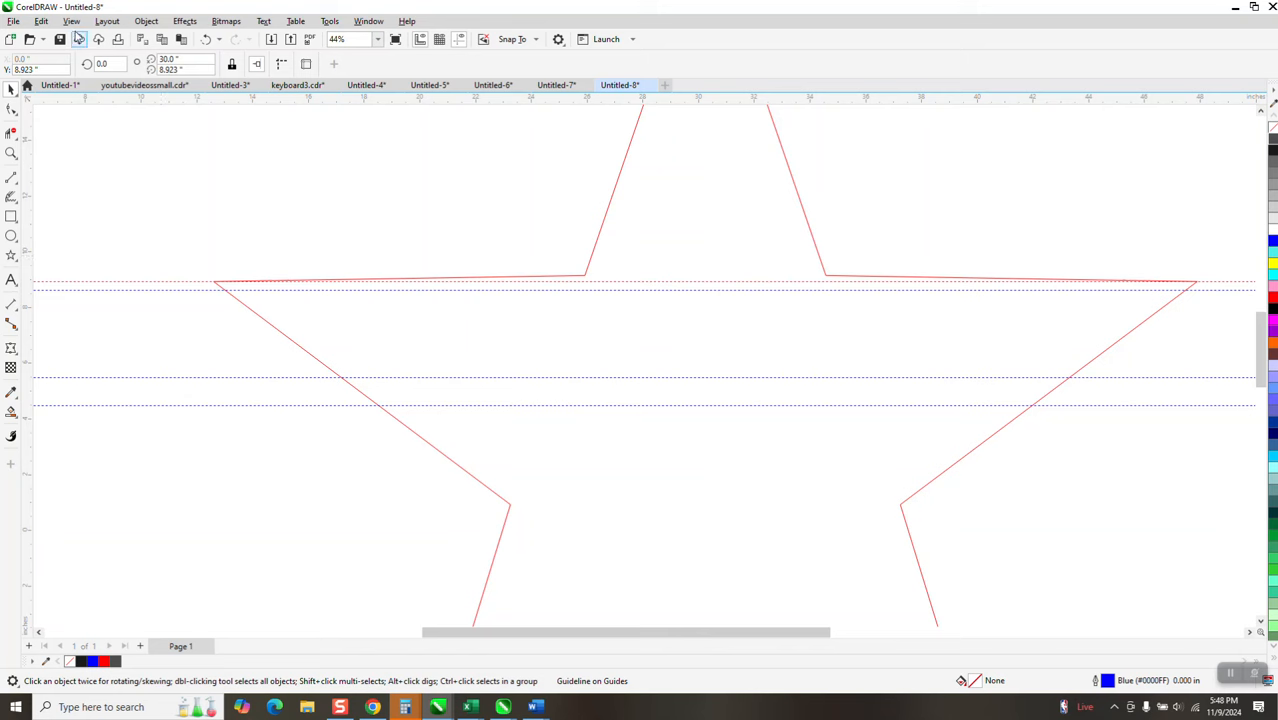
pyautogui.click(72, 22)
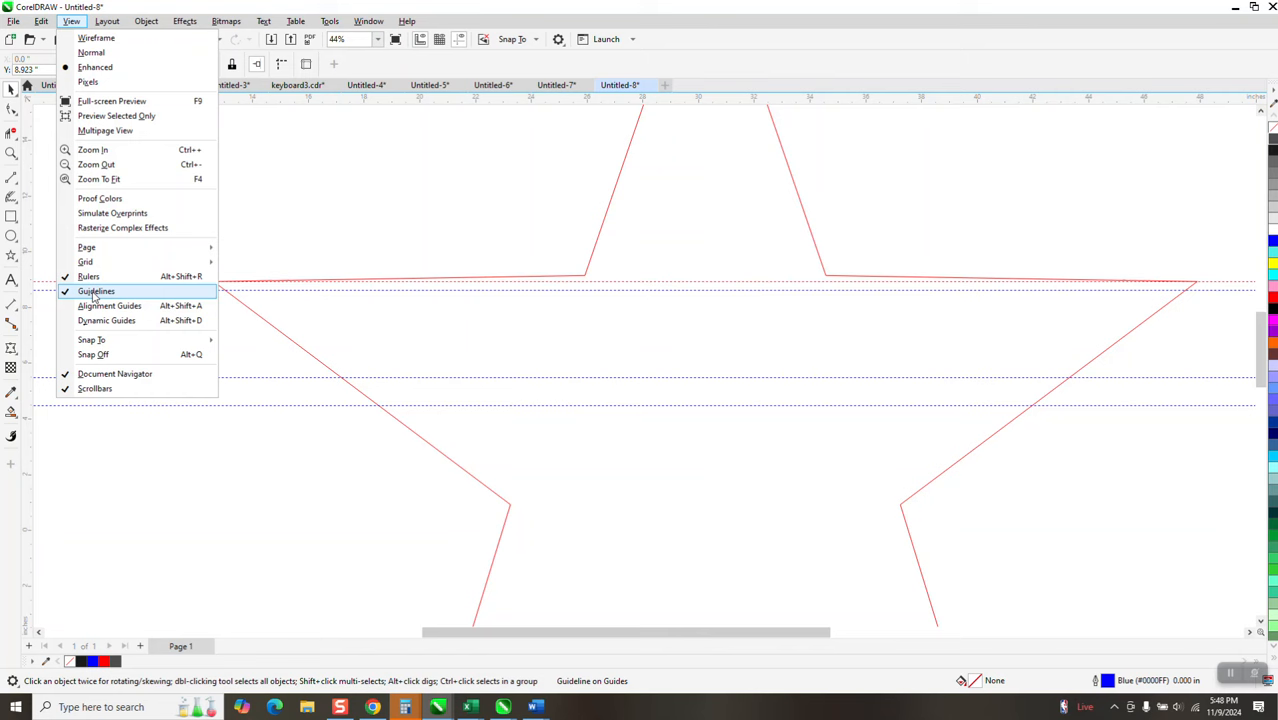
pyautogui.moveTo(40, 21)
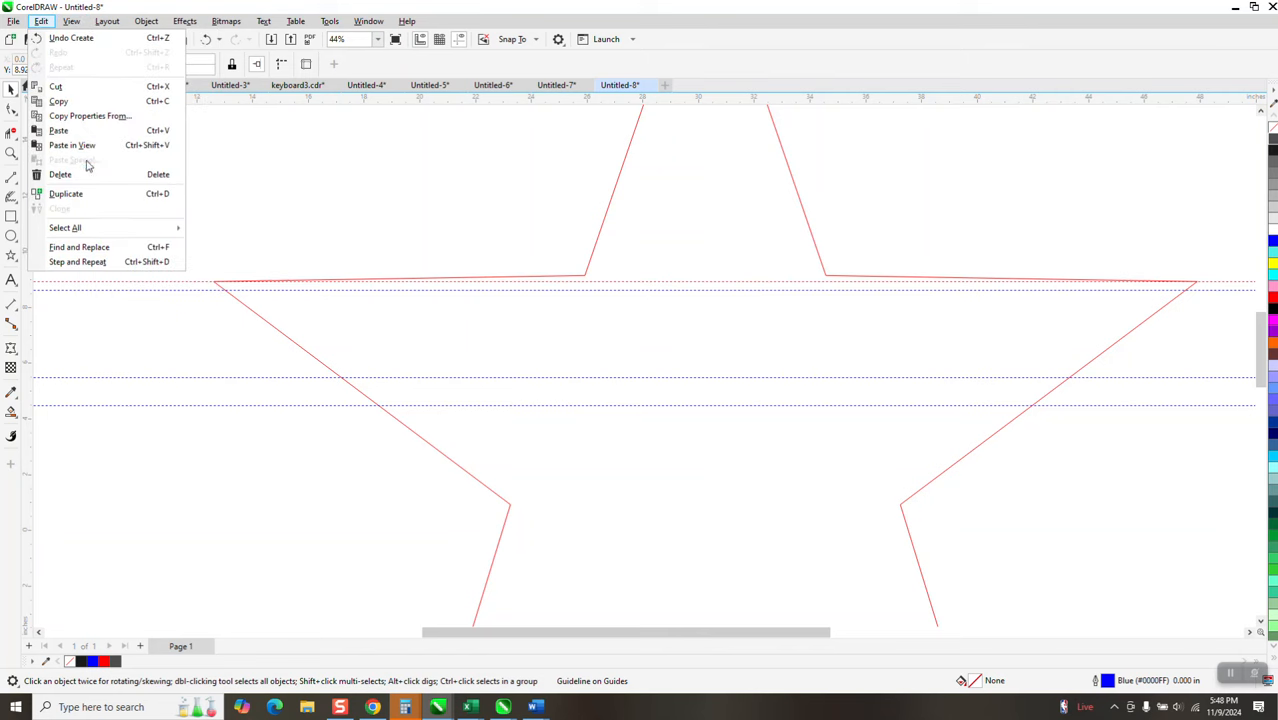
pyautogui.moveTo(100, 234)
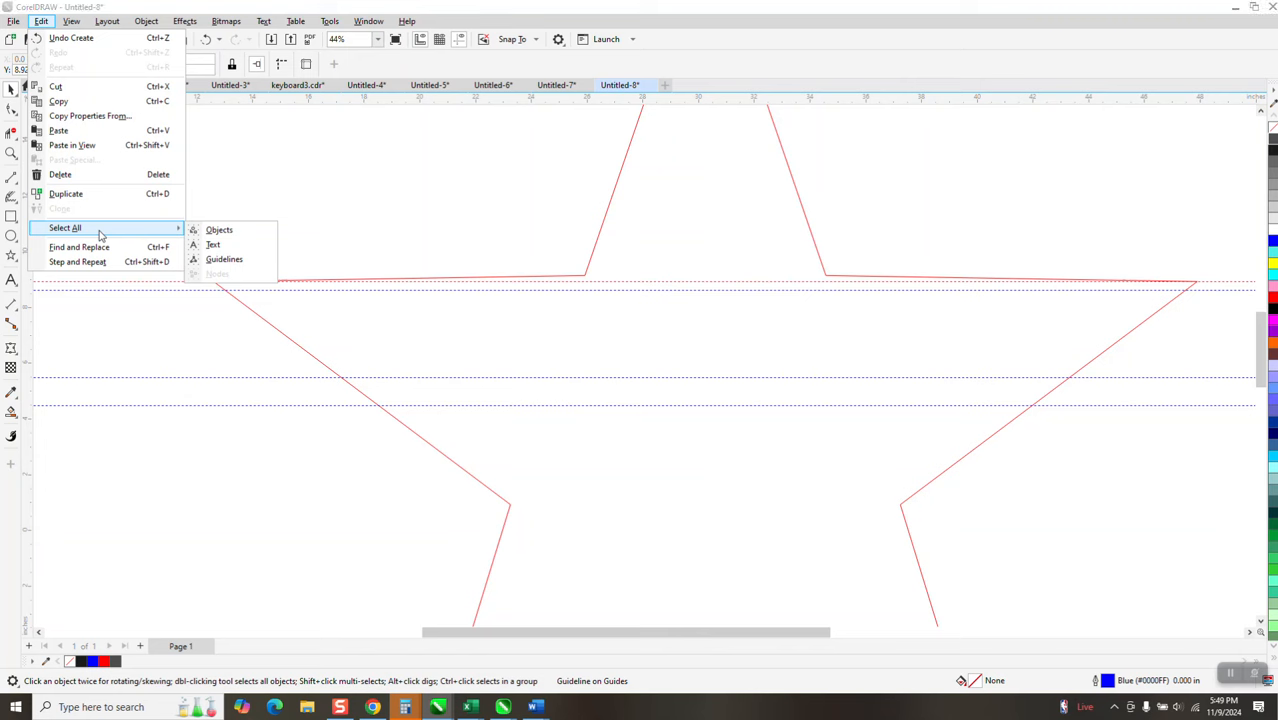
pyautogui.click(206, 264)
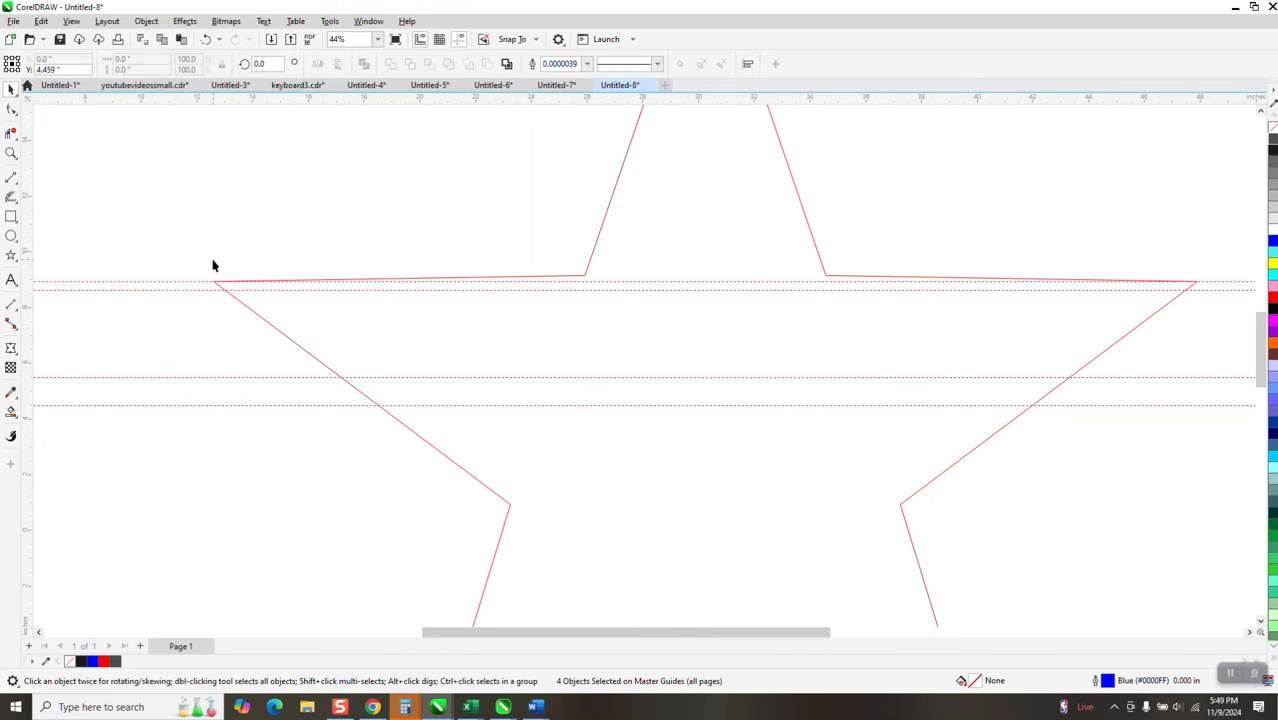
pyautogui.press('Delete')
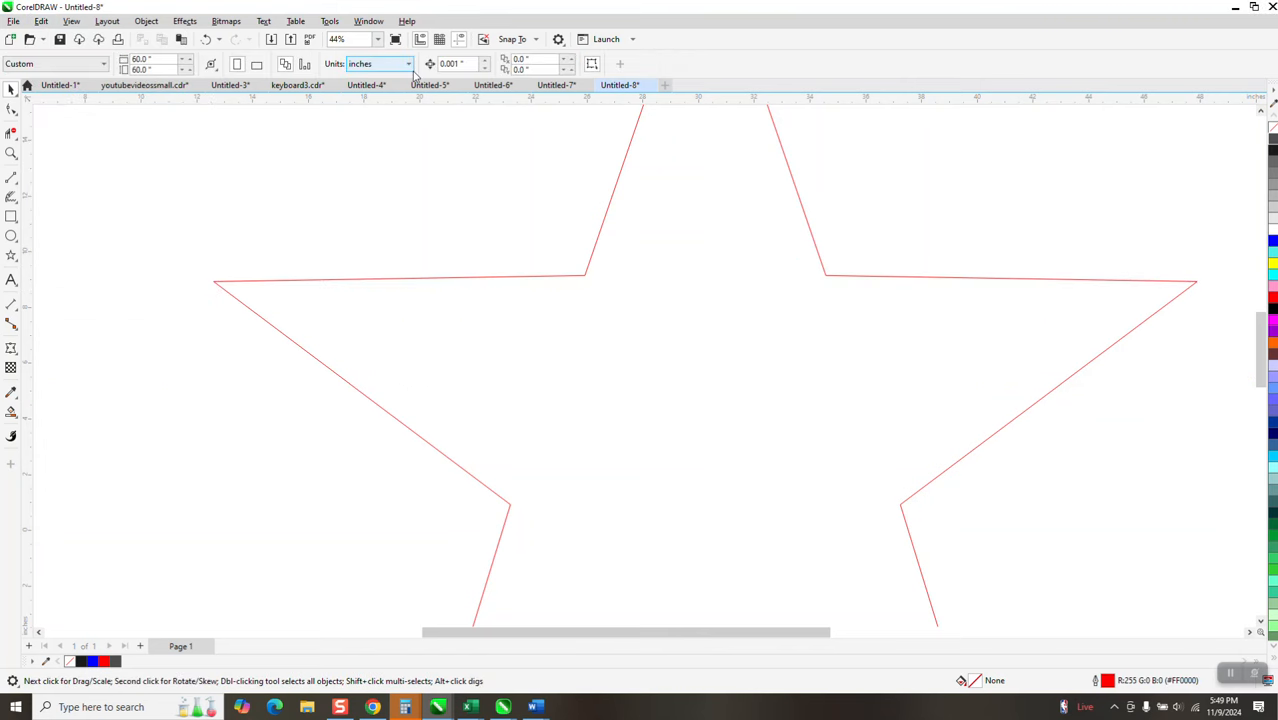
# Place a horizontal guideline at the star's two side points and set the star's sharpness to 53
pyautogui.moveTo(431, 268); pyautogui.dragTo(218, 281)
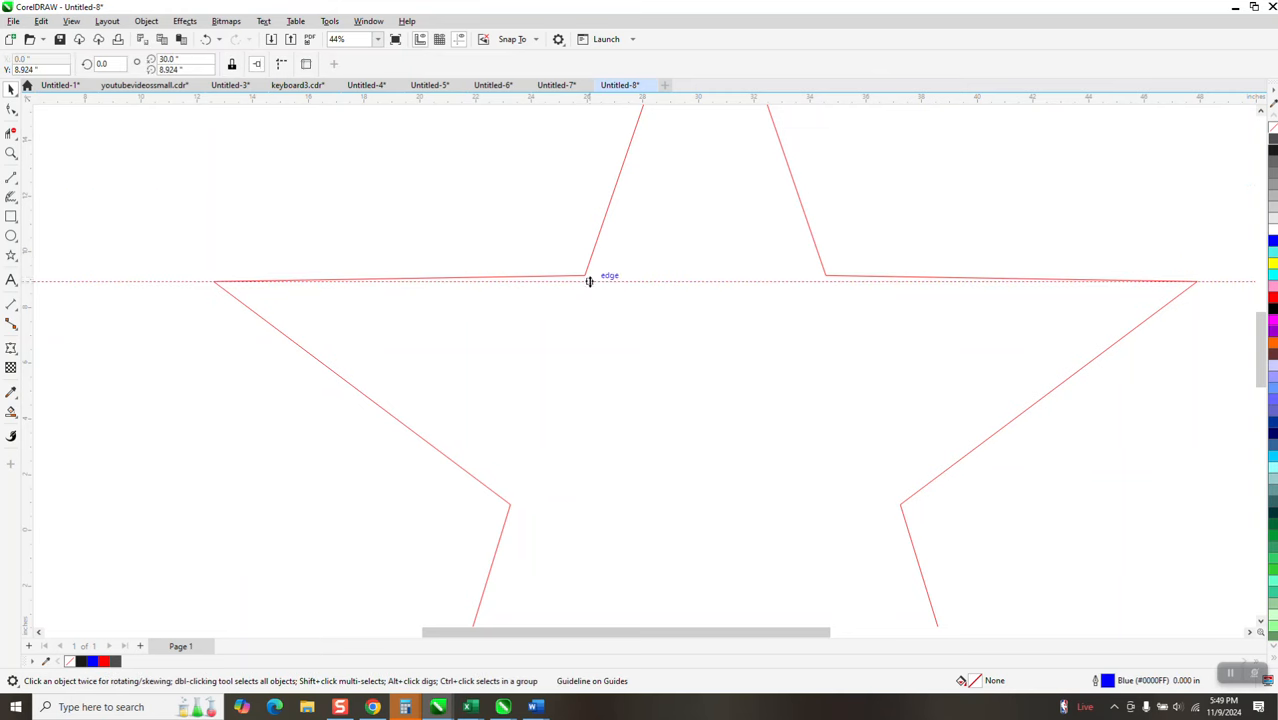
pyautogui.click(589, 263)
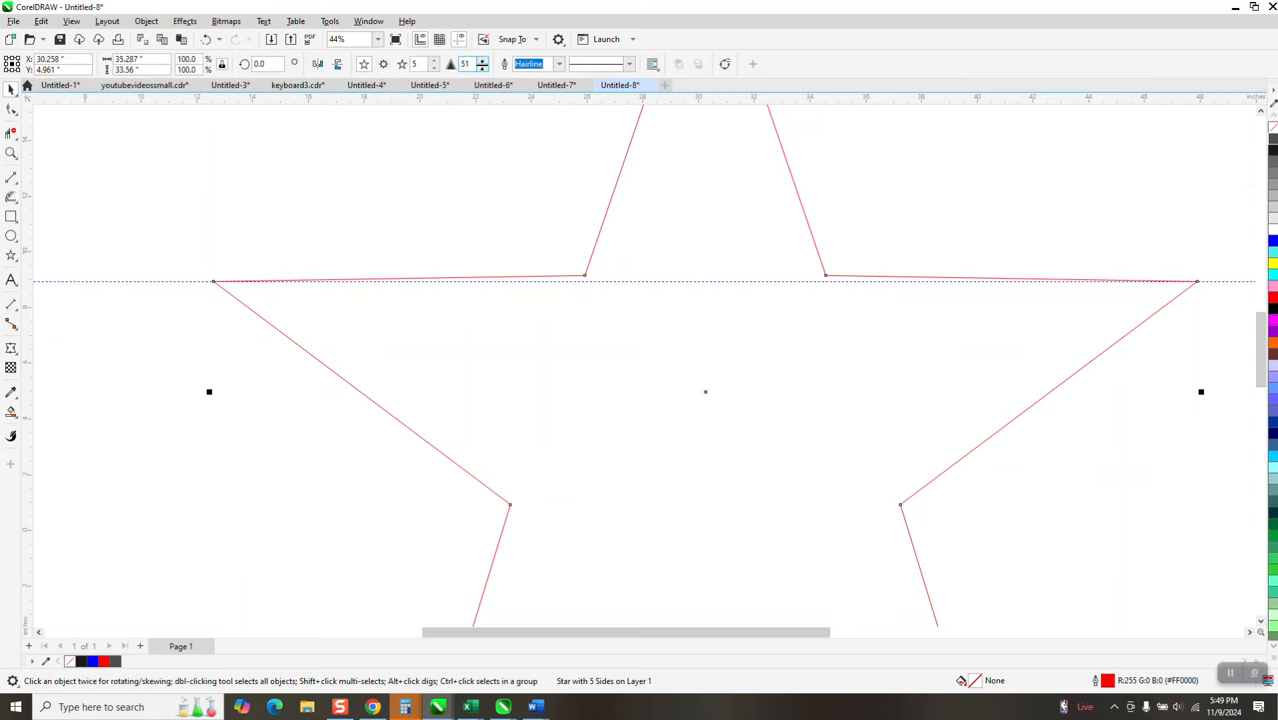
pyautogui.click(482, 61)
pyautogui.click(482, 61)
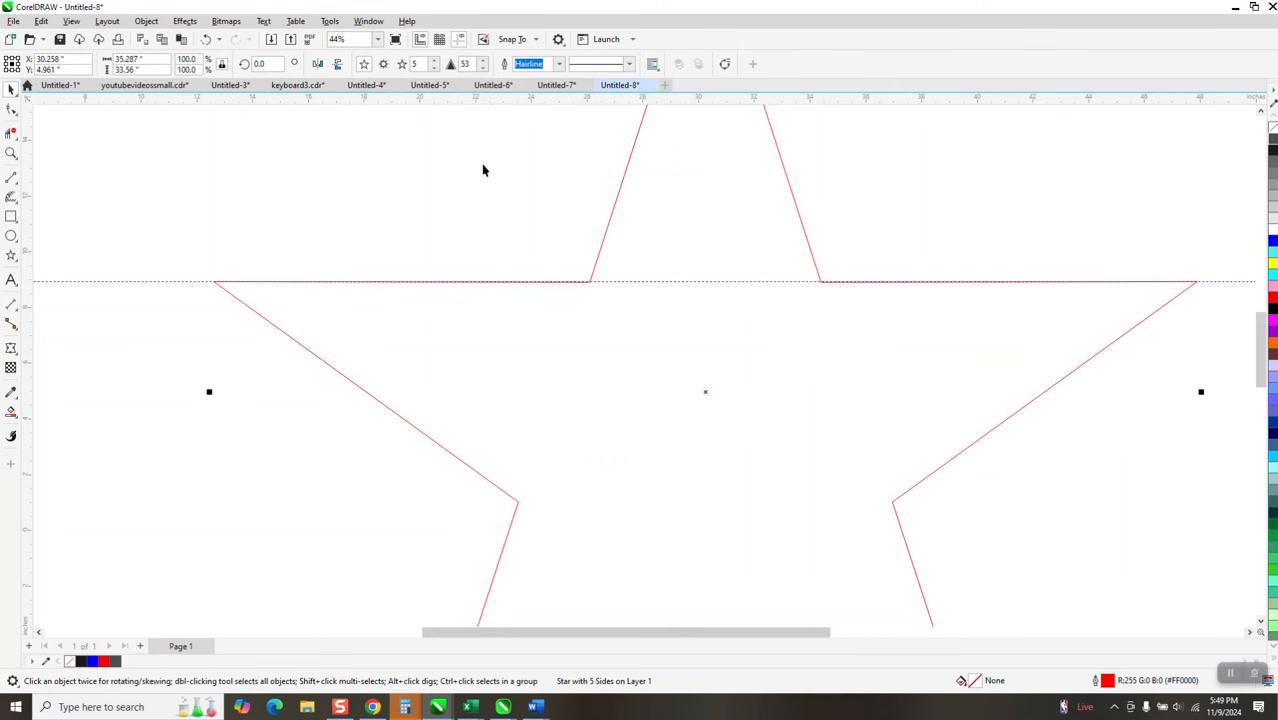
# Delete the horizontal guideline running through the star's side points
pyautogui.scroll(-1, 526, 294)
pyautogui.scroll(-1, 526, 294)
pyautogui.click(898, 286)
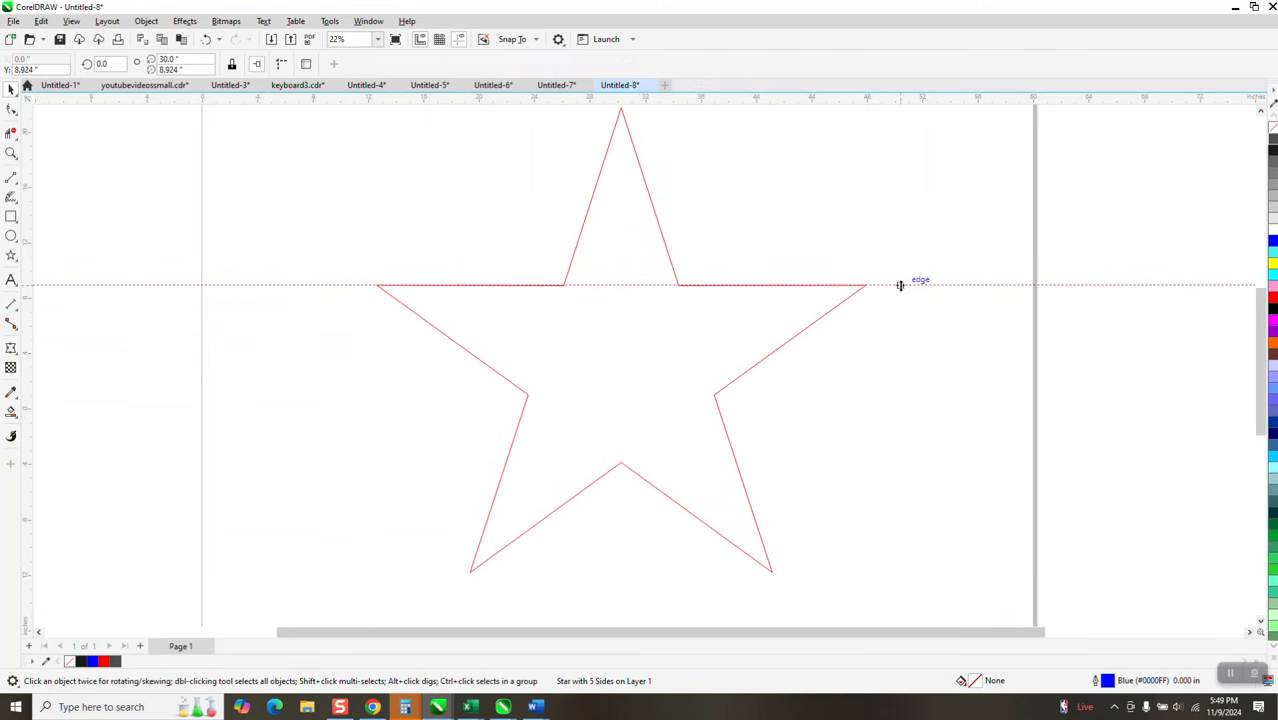
pyautogui.scroll(-2, 638, 284)
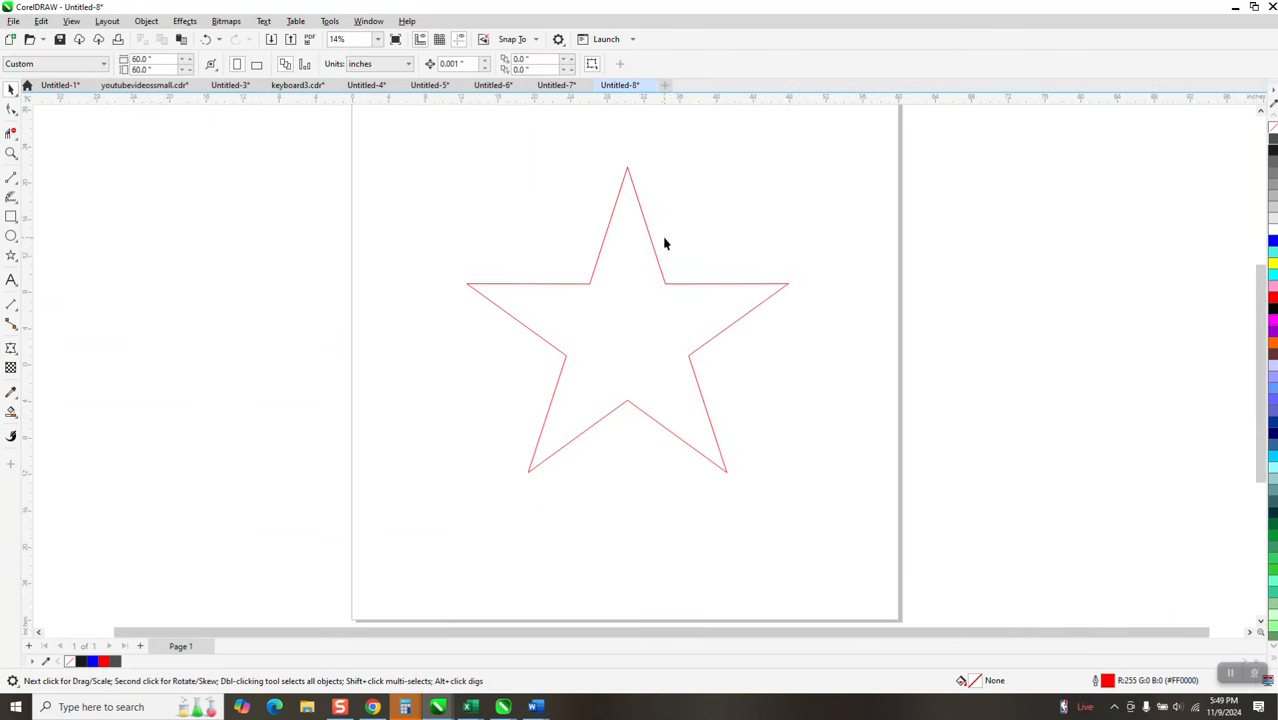
# Set the star's height to 52 inches, scaling it proportionally
pyautogui.click(662, 258)
pyautogui.click(118, 72)
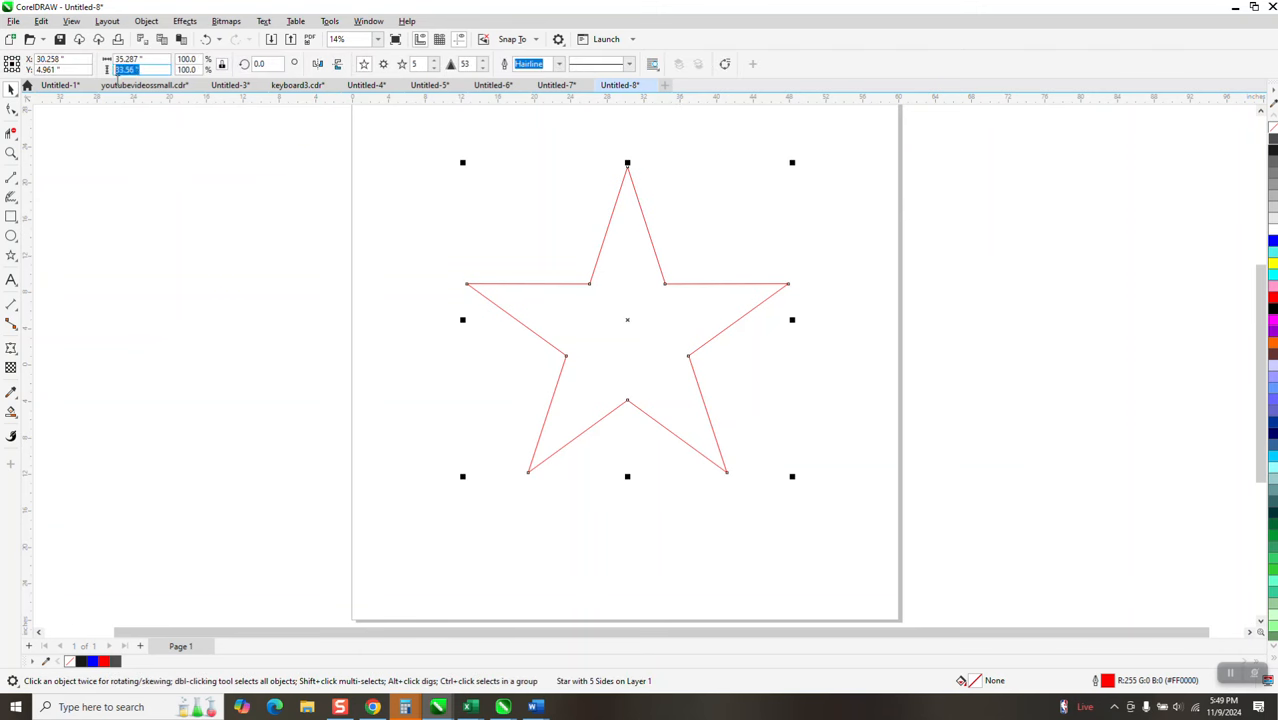
pyautogui.write('52')
pyautogui.press('Return')
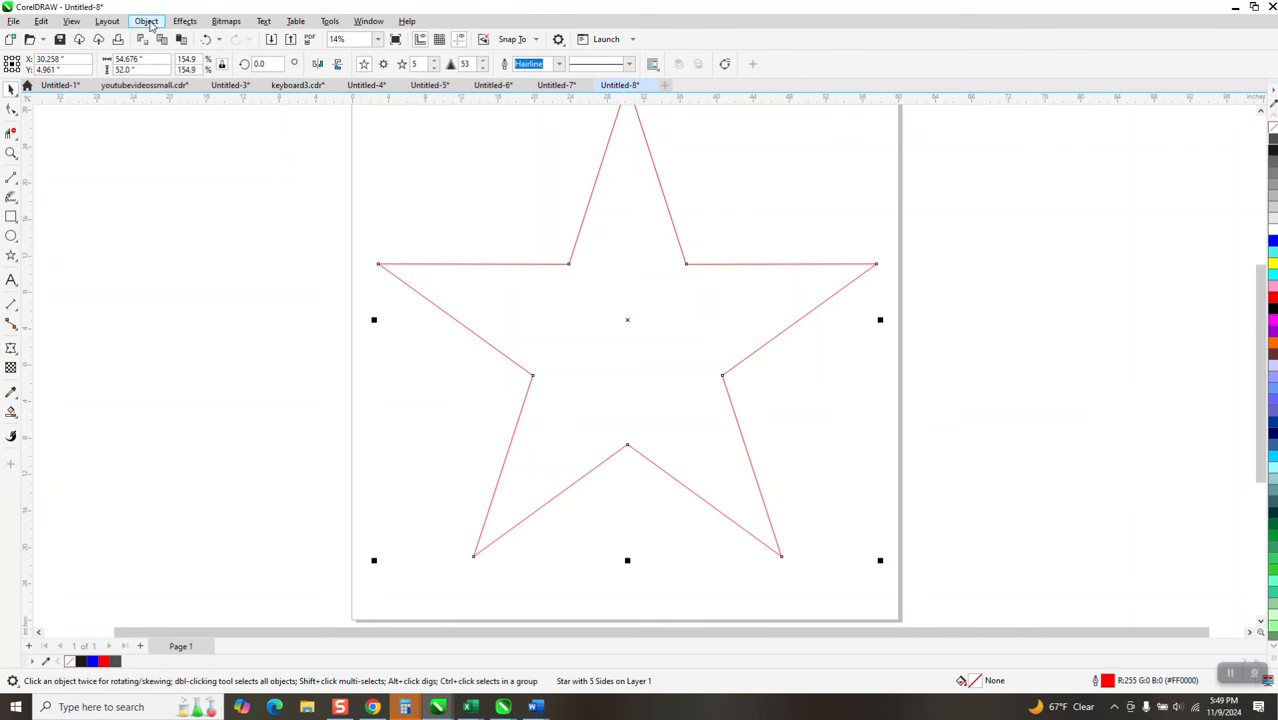
# Apply a one-step inside contour with a 3-inch offset and mitered corners to the star, and deselect it
pyautogui.click(180, 22)
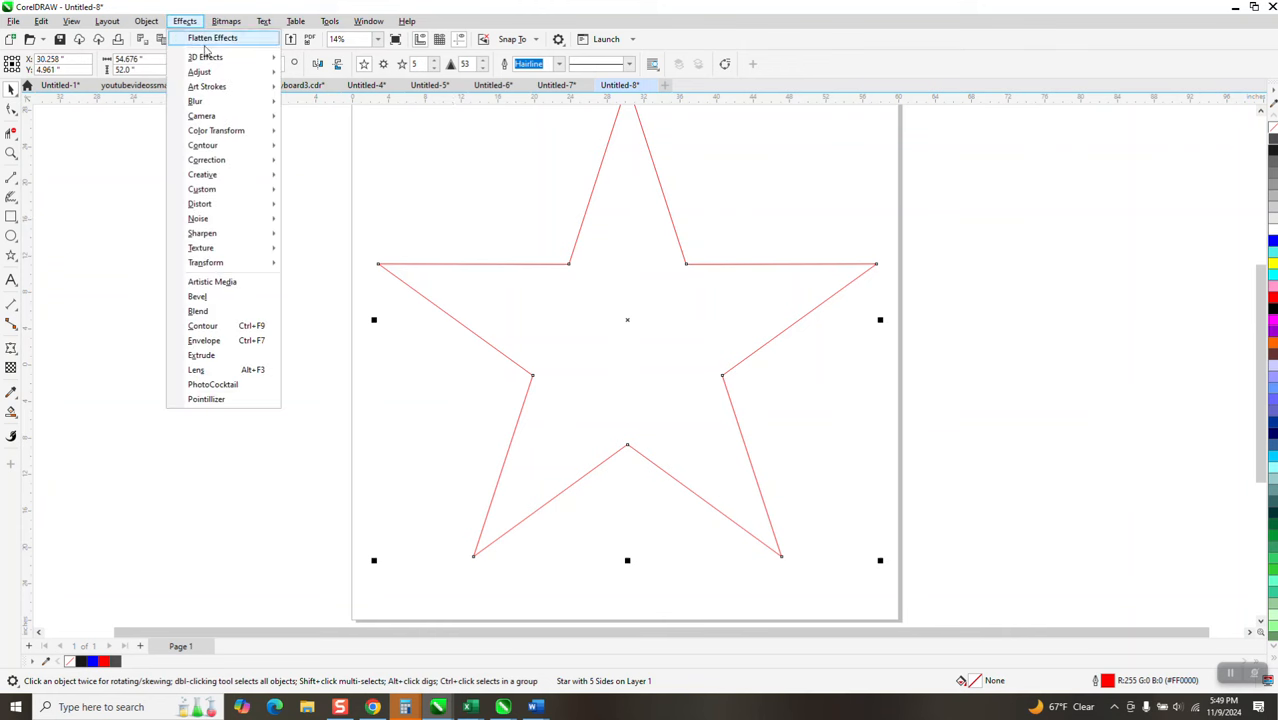
pyautogui.click(203, 325)
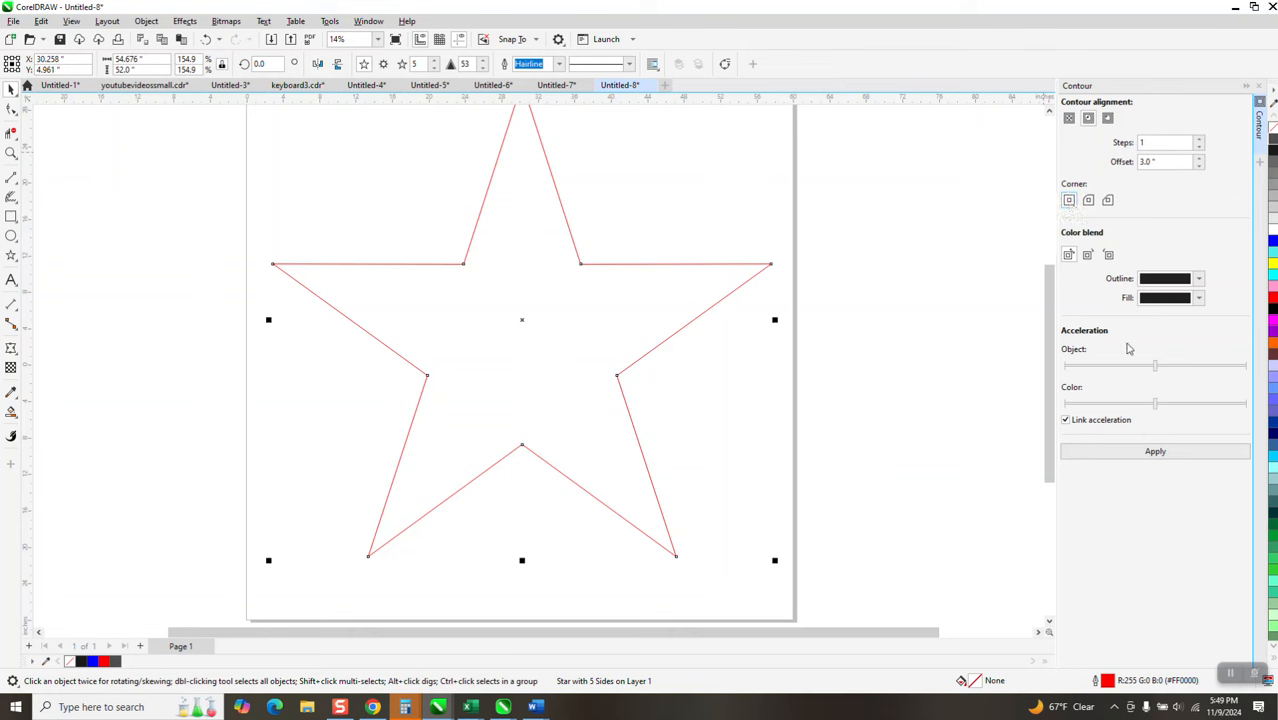
pyautogui.click(1155, 451)
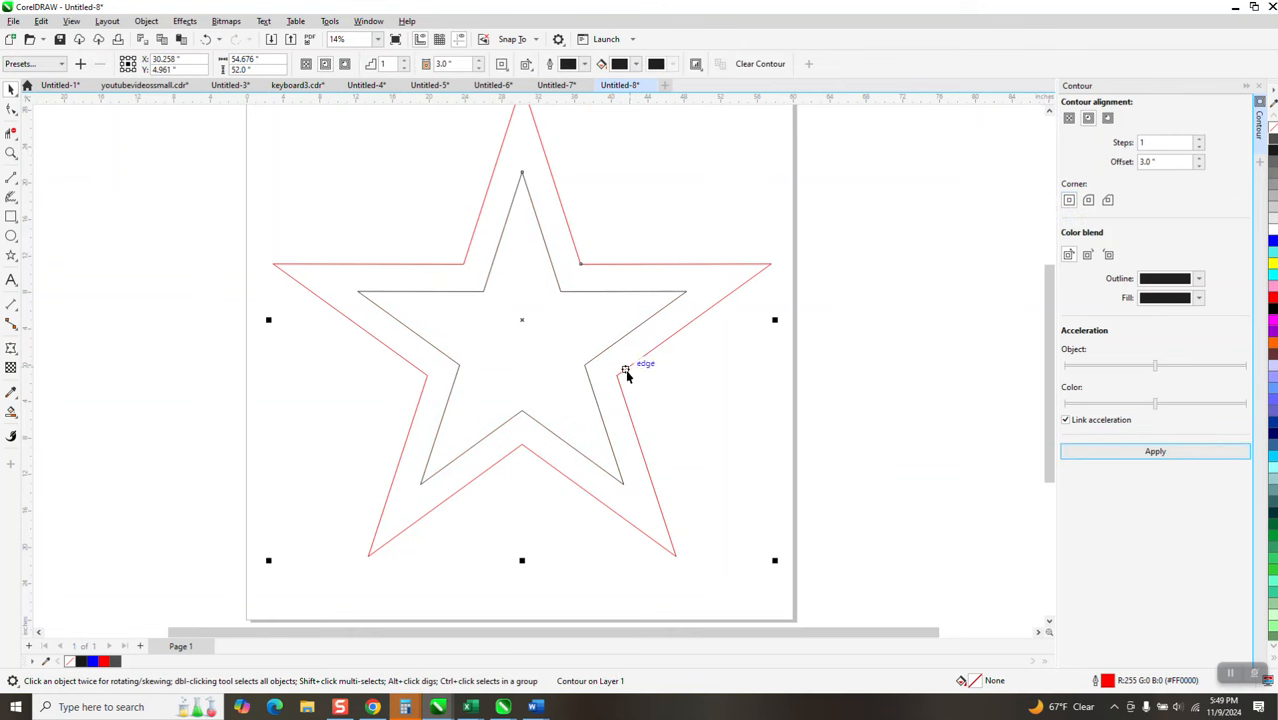
pyautogui.click(403, 434)
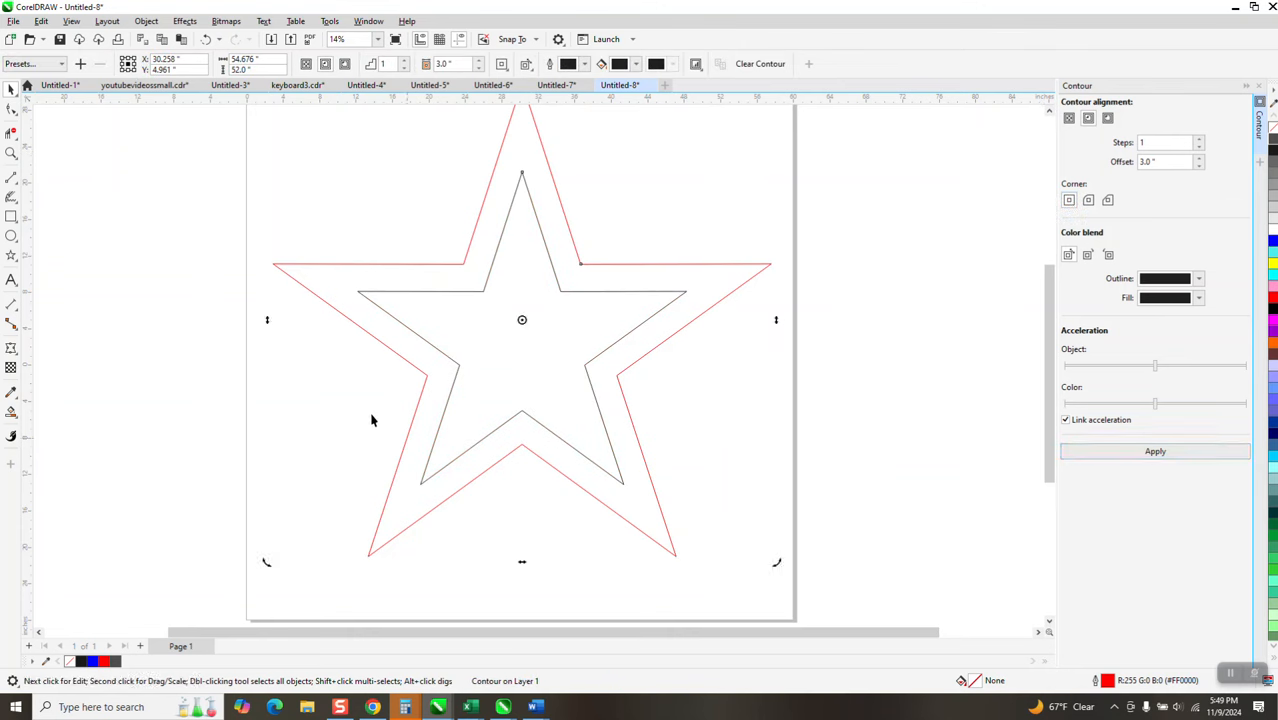
pyautogui.click(323, 263)
pyautogui.click(317, 208)
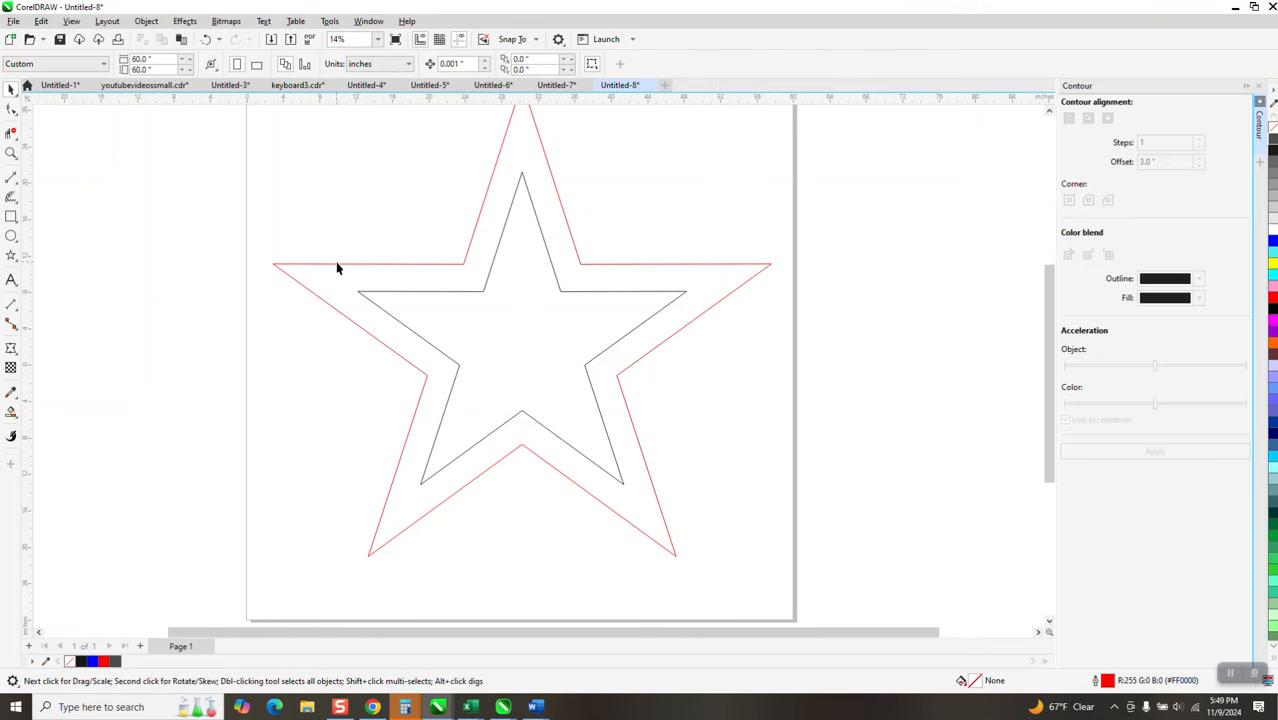
# Measure the gap between the horizontal edges of the outer and inner stars with a dimension line, and remove the dimension
pyautogui.click(490, 187)
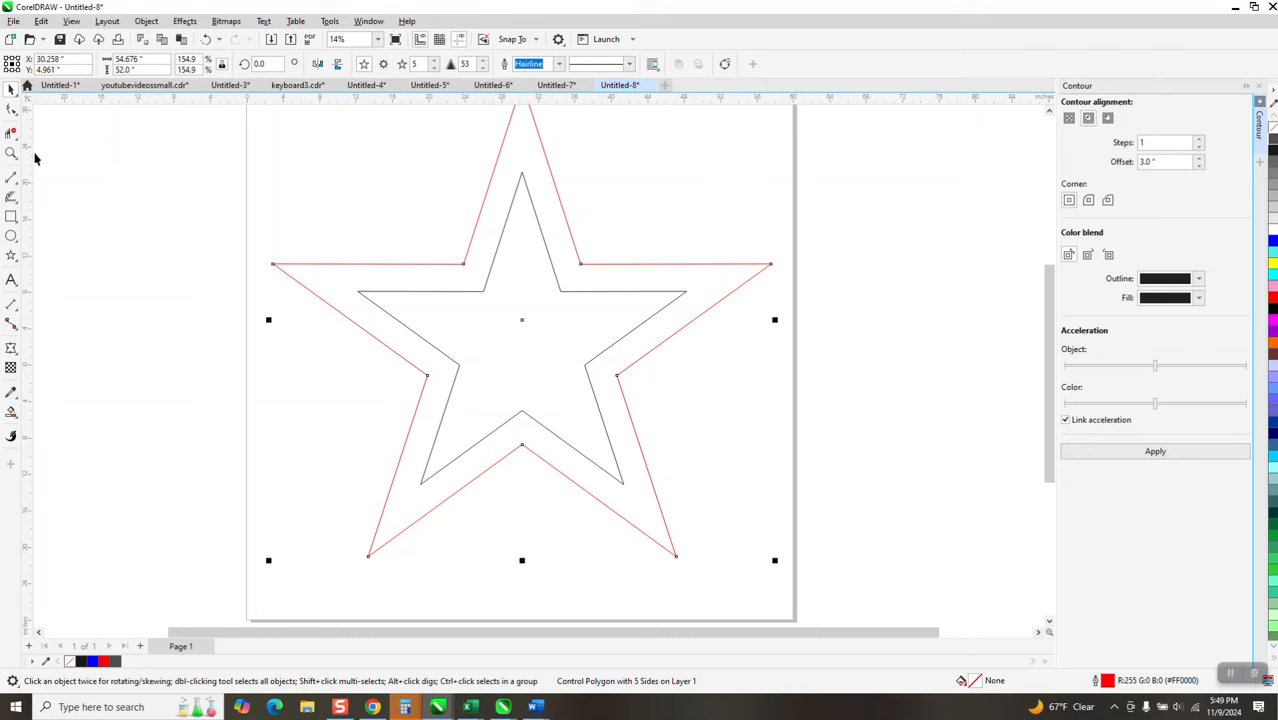
pyautogui.click(12, 304)
pyautogui.click(92, 307)
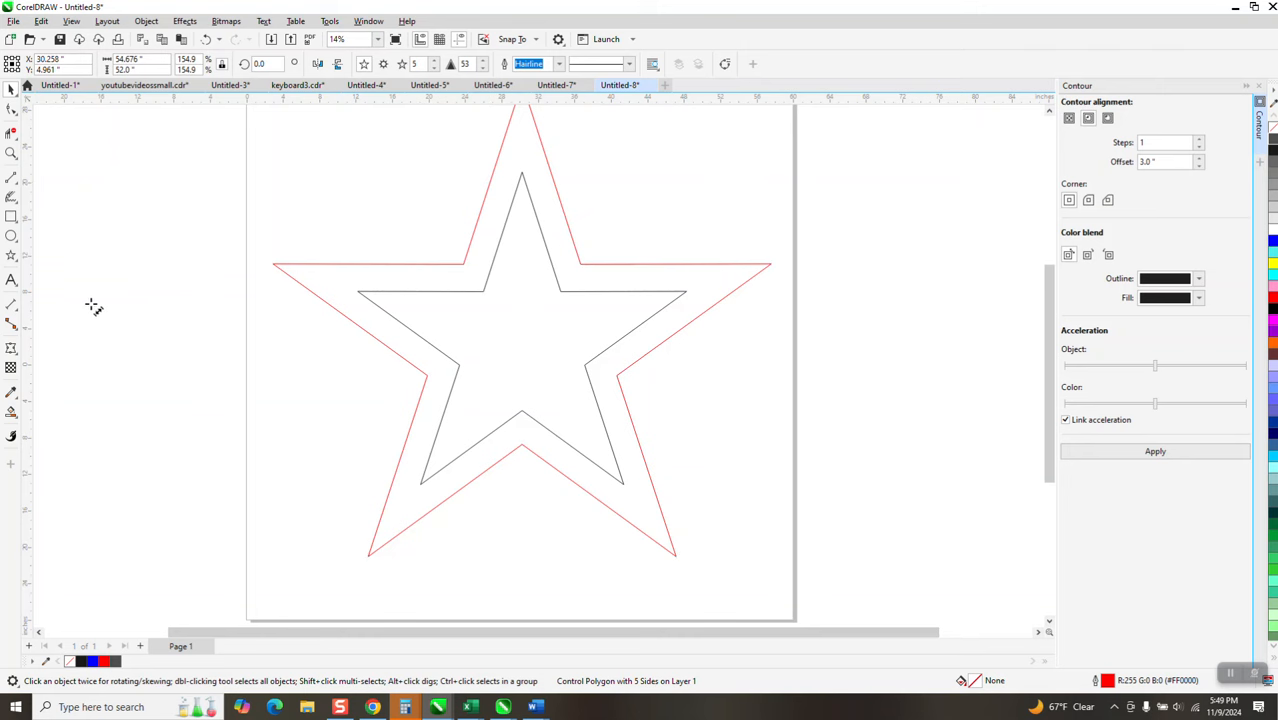
pyautogui.click(12, 153)
pyautogui.moveTo(385, 251); pyautogui.dragTo(590, 352)
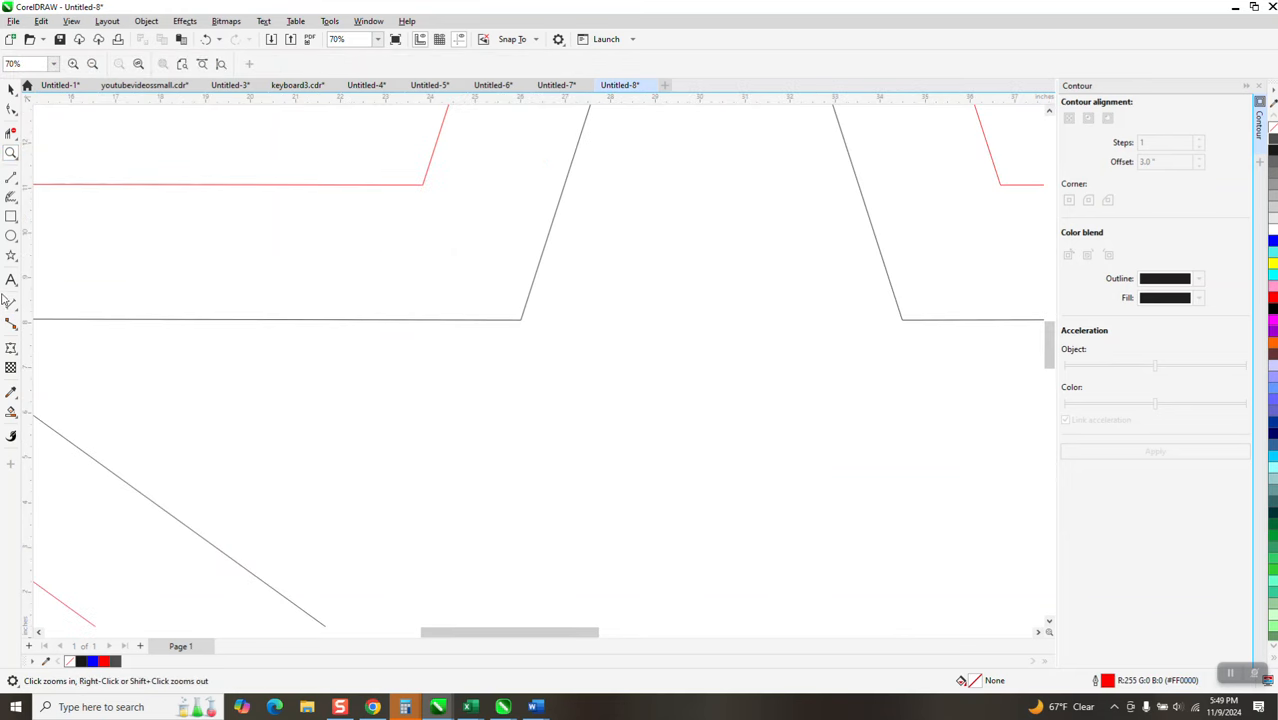
pyautogui.click(12, 304)
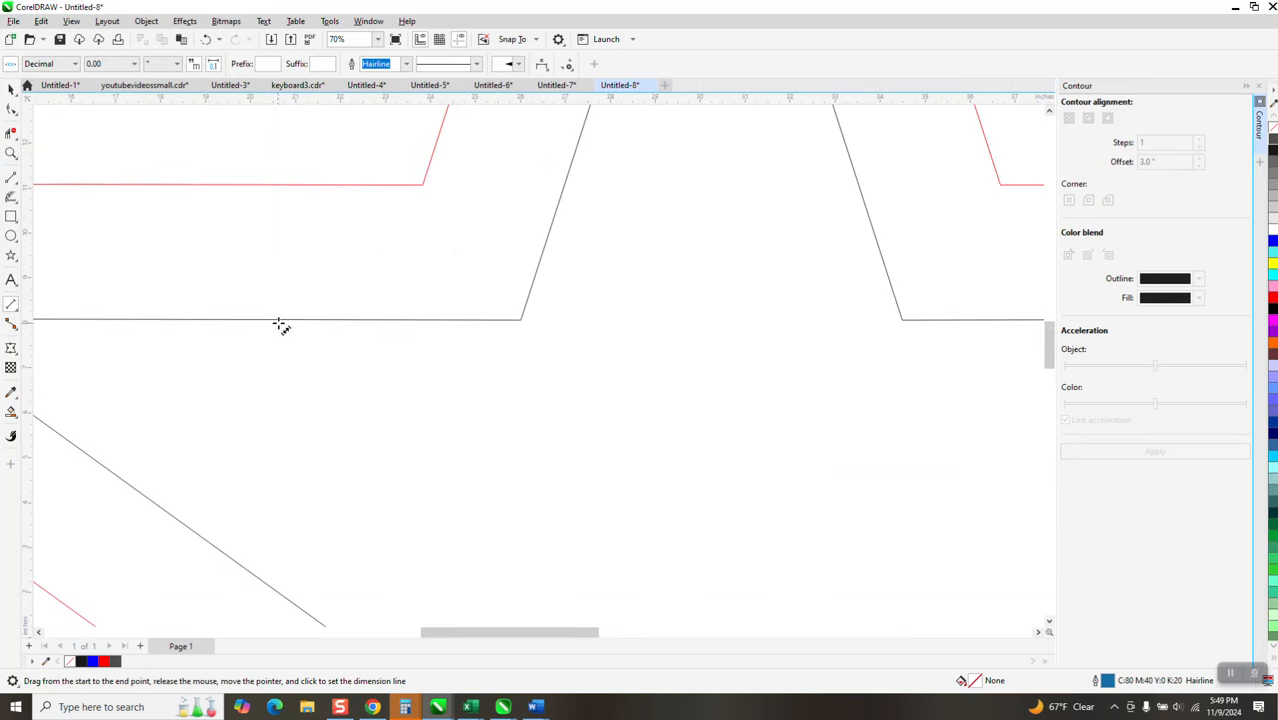
pyautogui.moveTo(279, 320); pyautogui.dragTo(321, 284)
pyautogui.click(279, 185)
pyautogui.press('z')
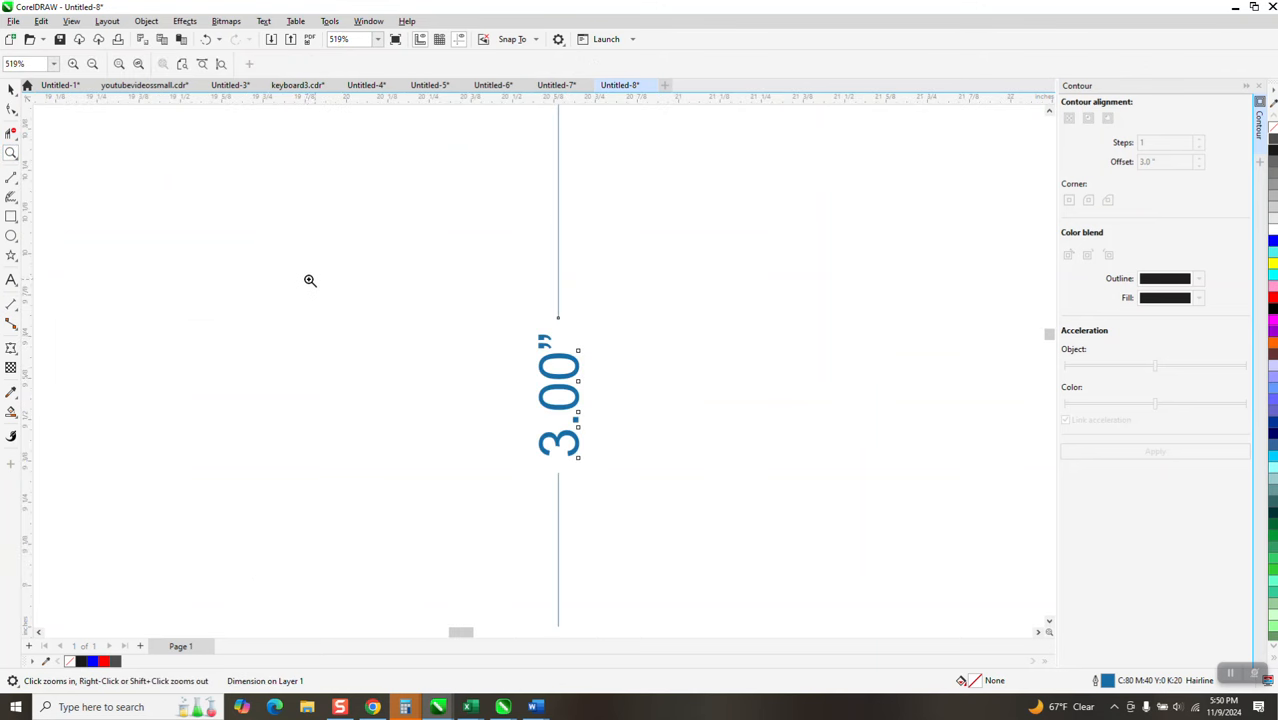
pyautogui.scroll(-3, 293, 297)
pyautogui.scroll(-8, 282, 315)
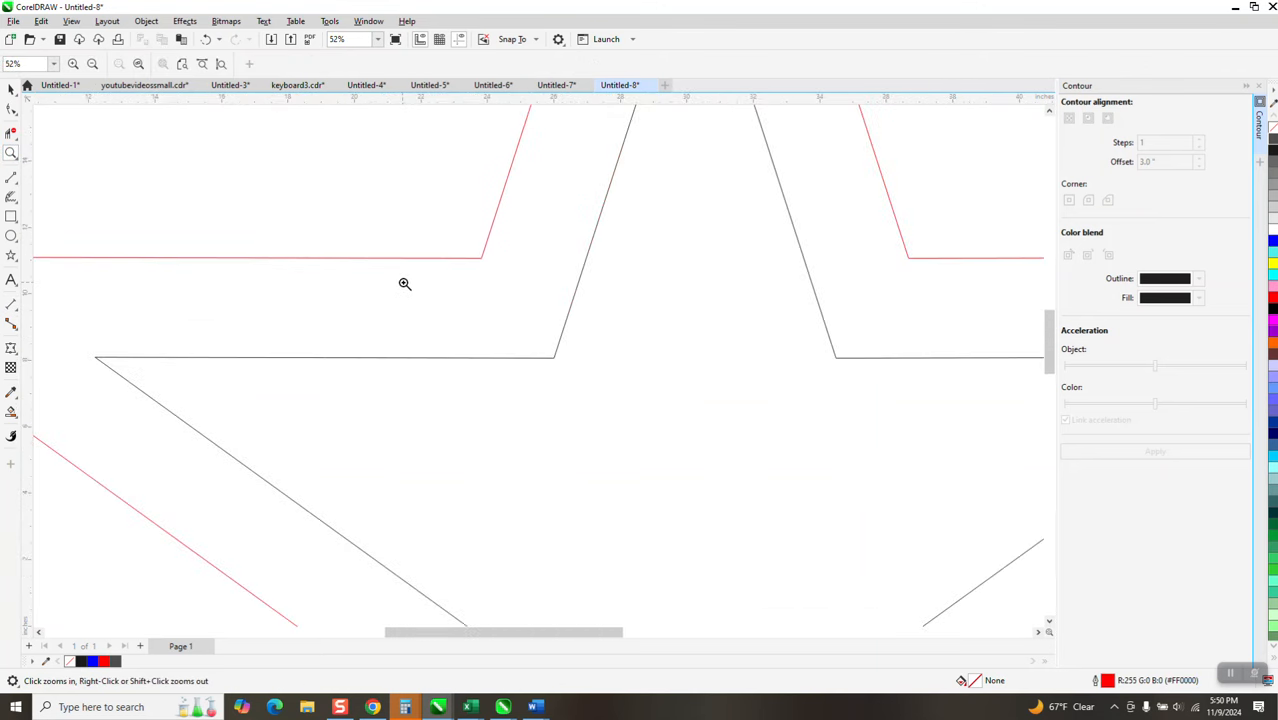
# Draw a line from the outer star's top point to the inner bottom notch, and another from the inner lower-right point to the outer upper-left notch
pyautogui.click(11, 90)
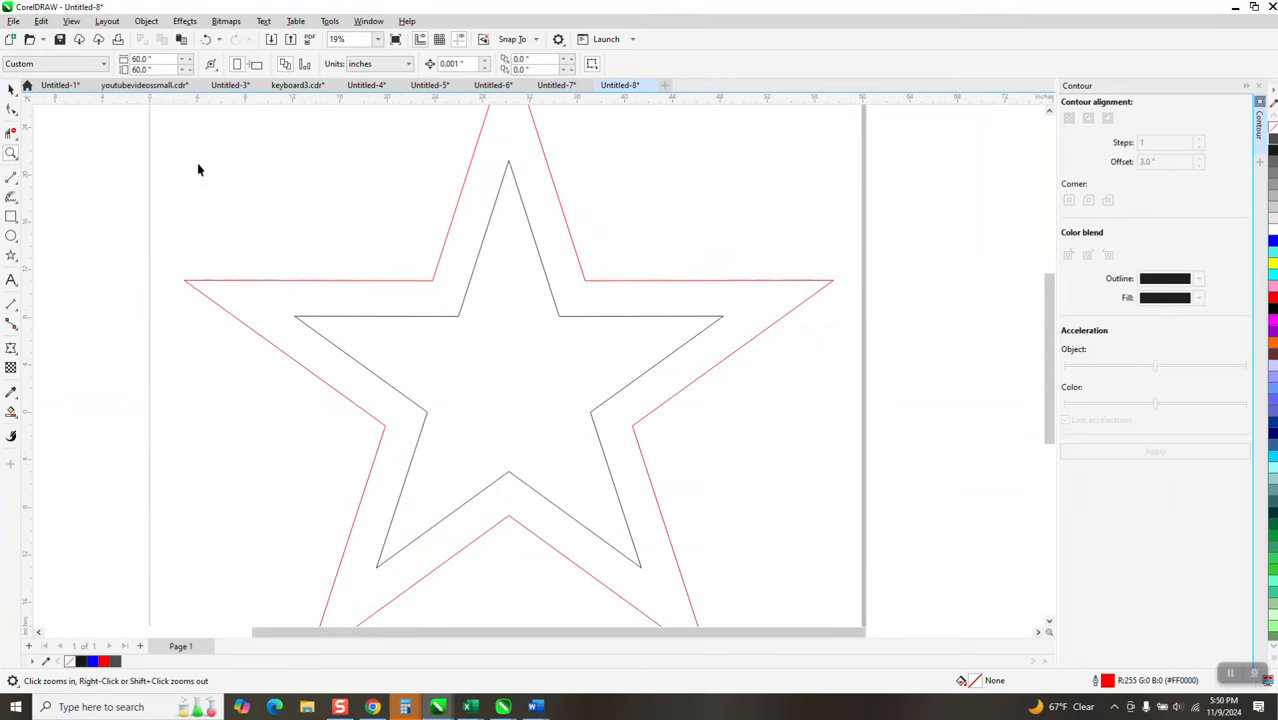
pyautogui.scroll(-1, 490, 336)
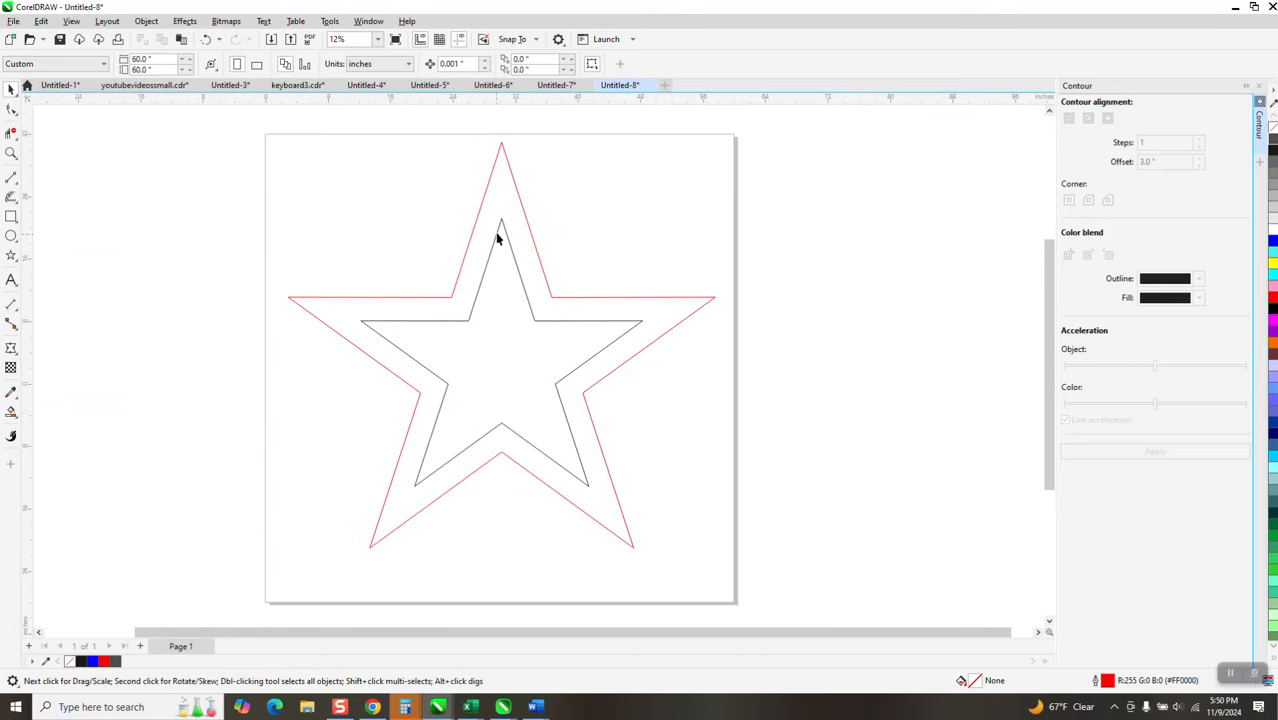
pyautogui.click(14, 181)
pyautogui.click(60, 188)
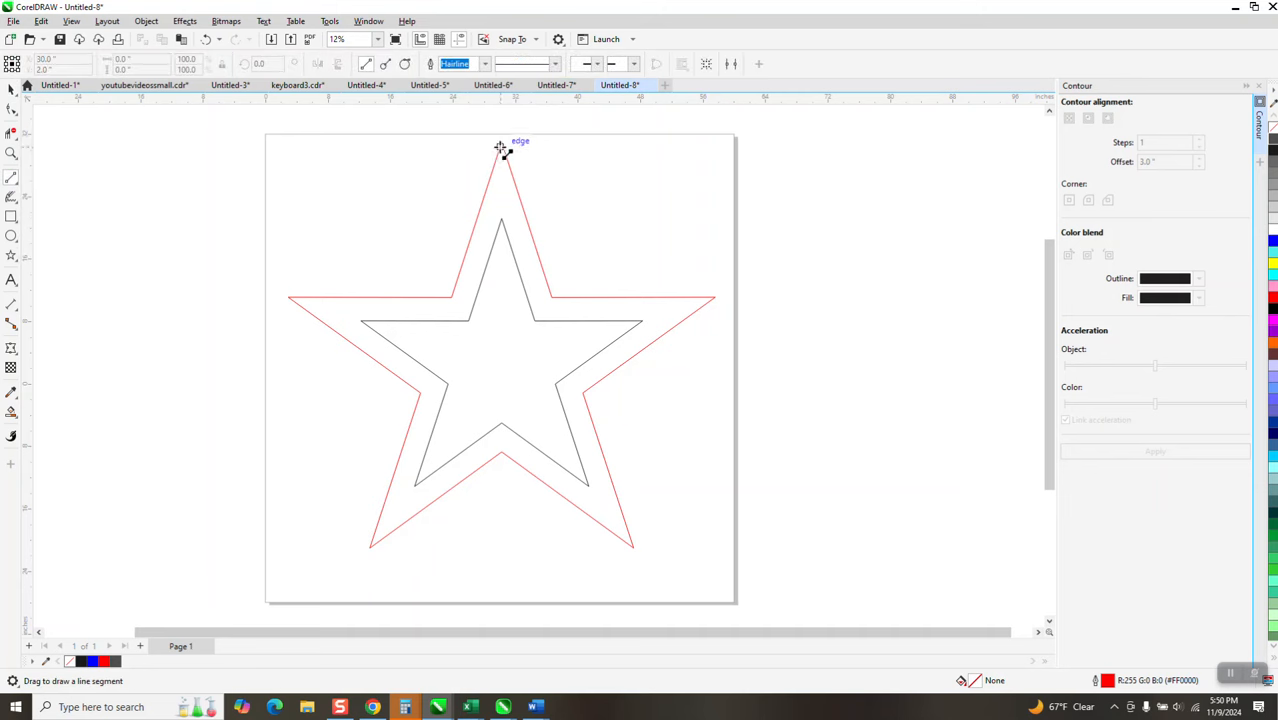
pyautogui.moveTo(502, 144); pyautogui.dragTo(502, 427)
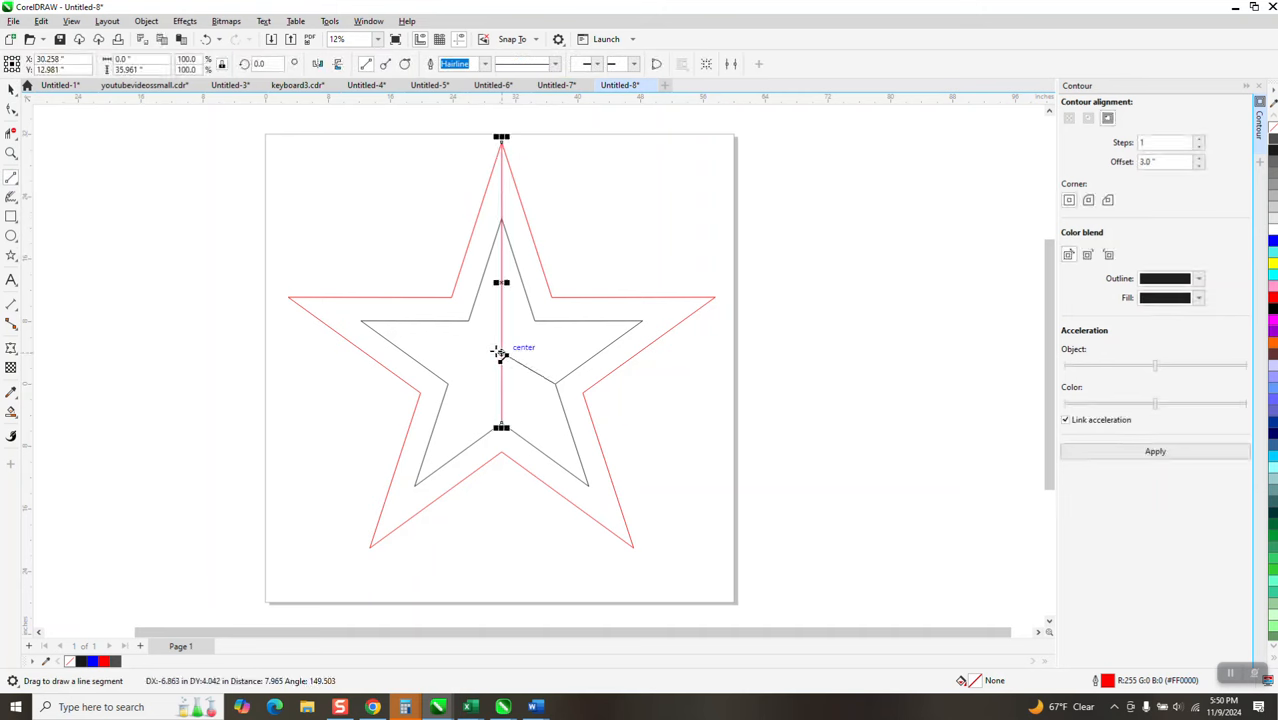
pyautogui.moveTo(499, 348); pyautogui.dragTo(525, 393)
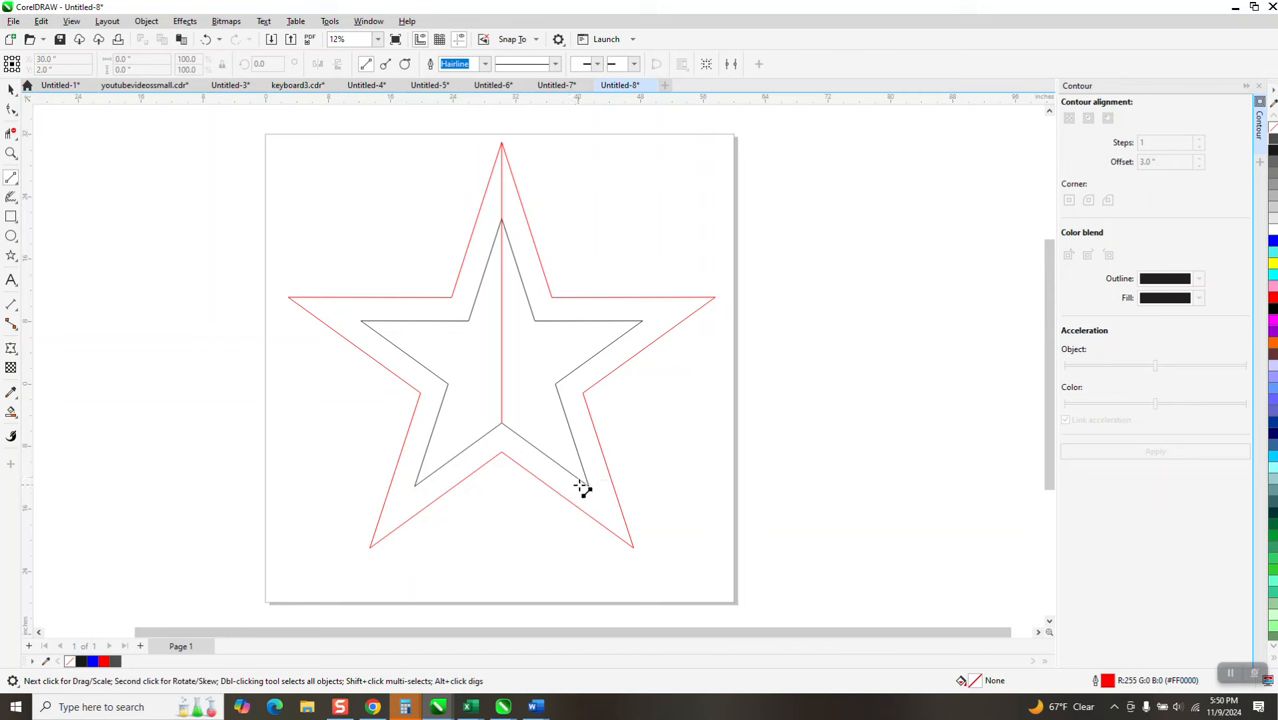
pyautogui.moveTo(589, 485); pyautogui.dragTo(452, 298)
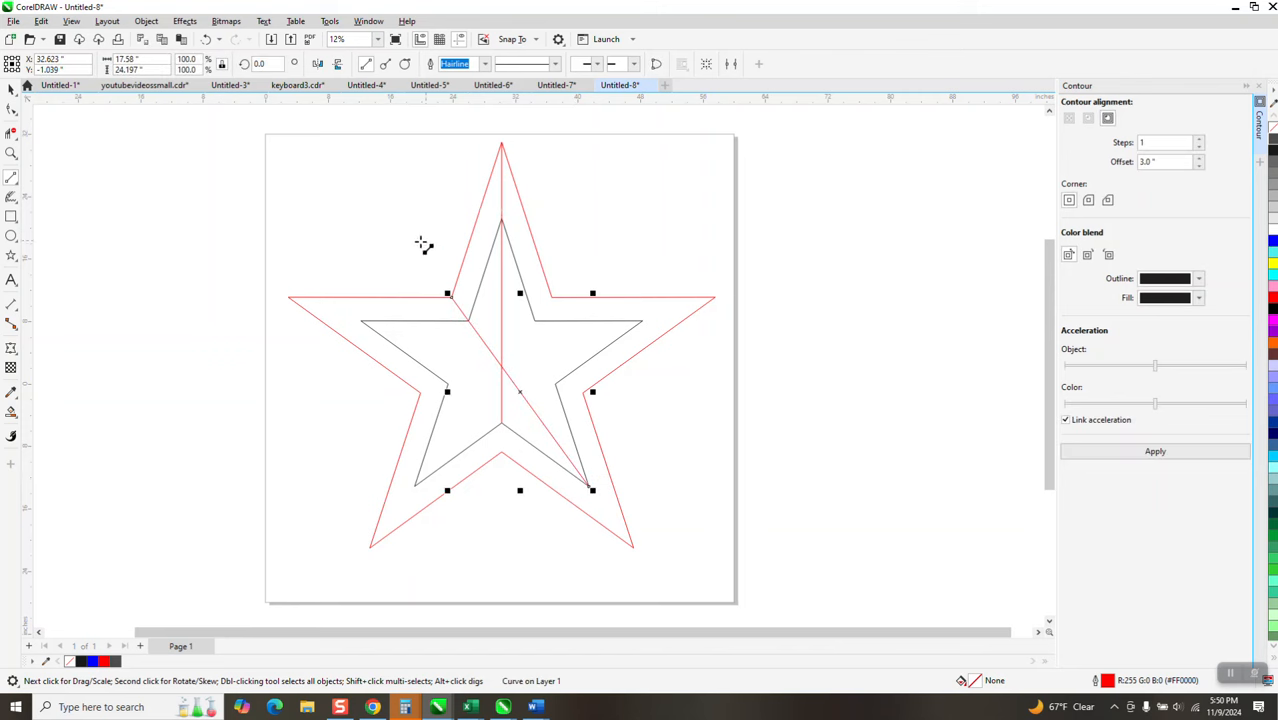
# Smart-fill the border section on the left side of the star's top point with blue and no outline
pyautogui.click(11, 411)
pyautogui.click(472, 291)
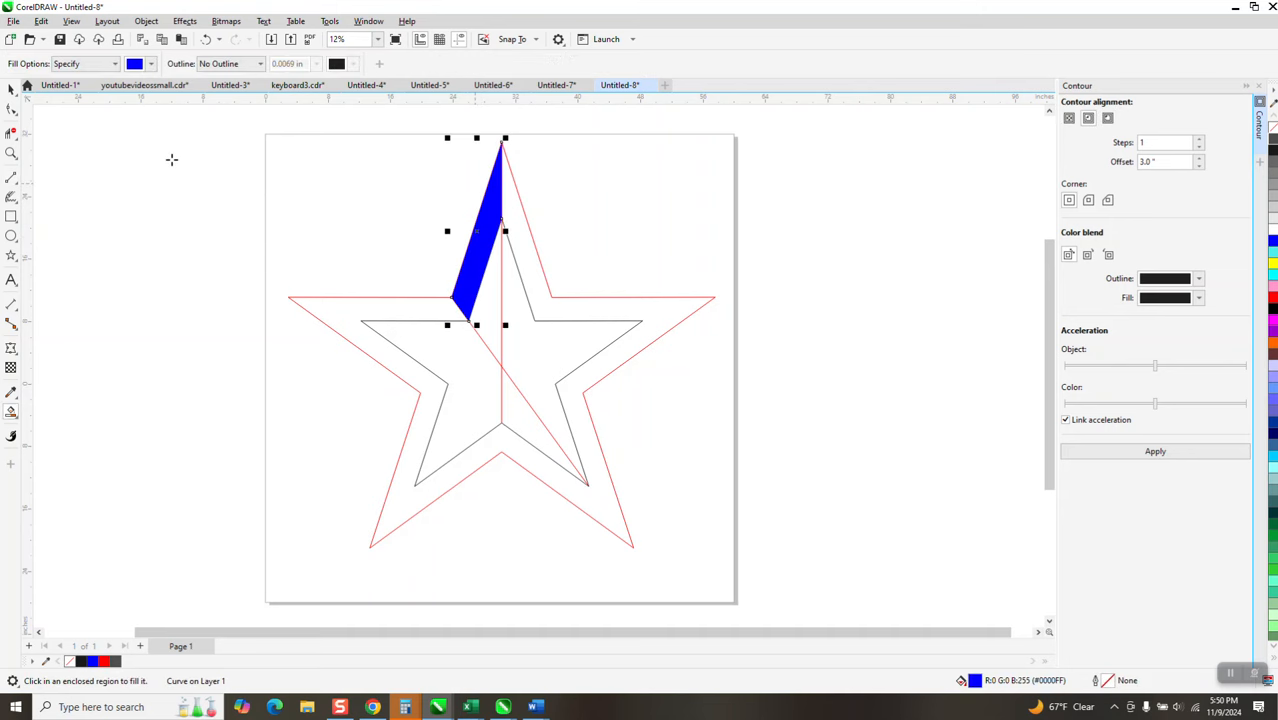
# Move the blue border piece off the star to the upper left and make a horizontally mirrored copy of it
pyautogui.click(11, 89)
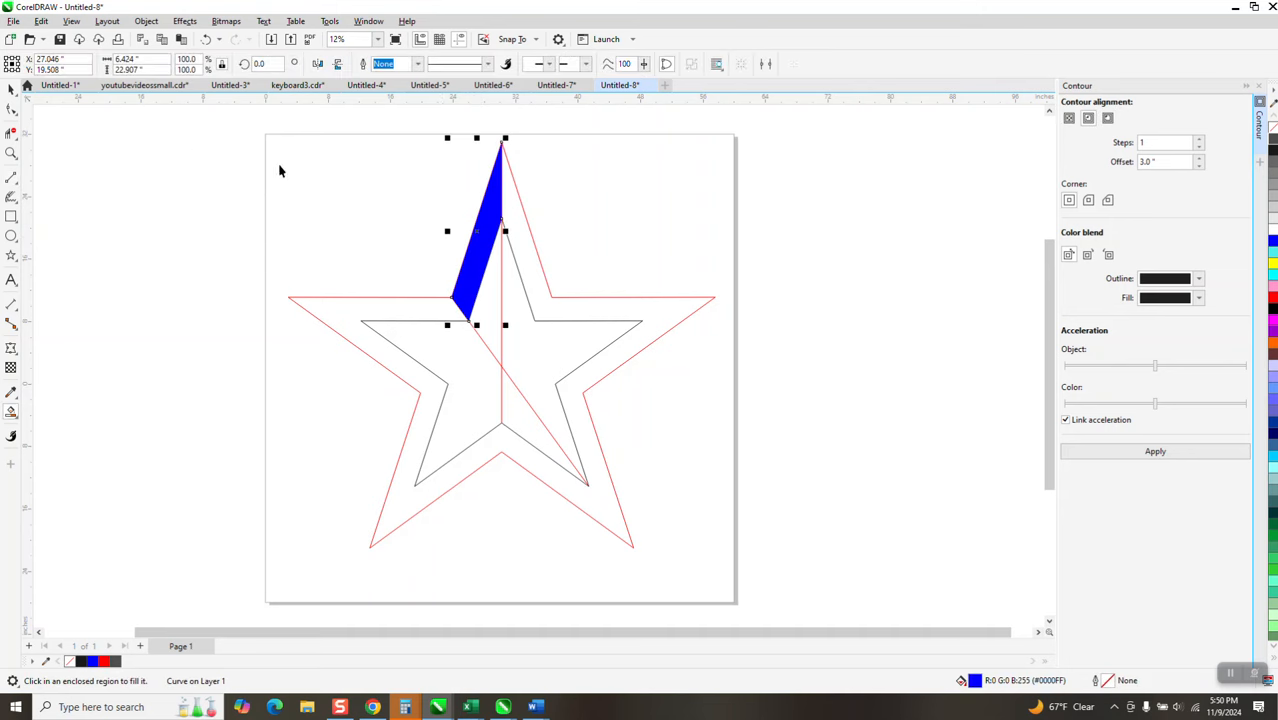
pyautogui.moveTo(481, 238); pyautogui.dragTo(359, 208)
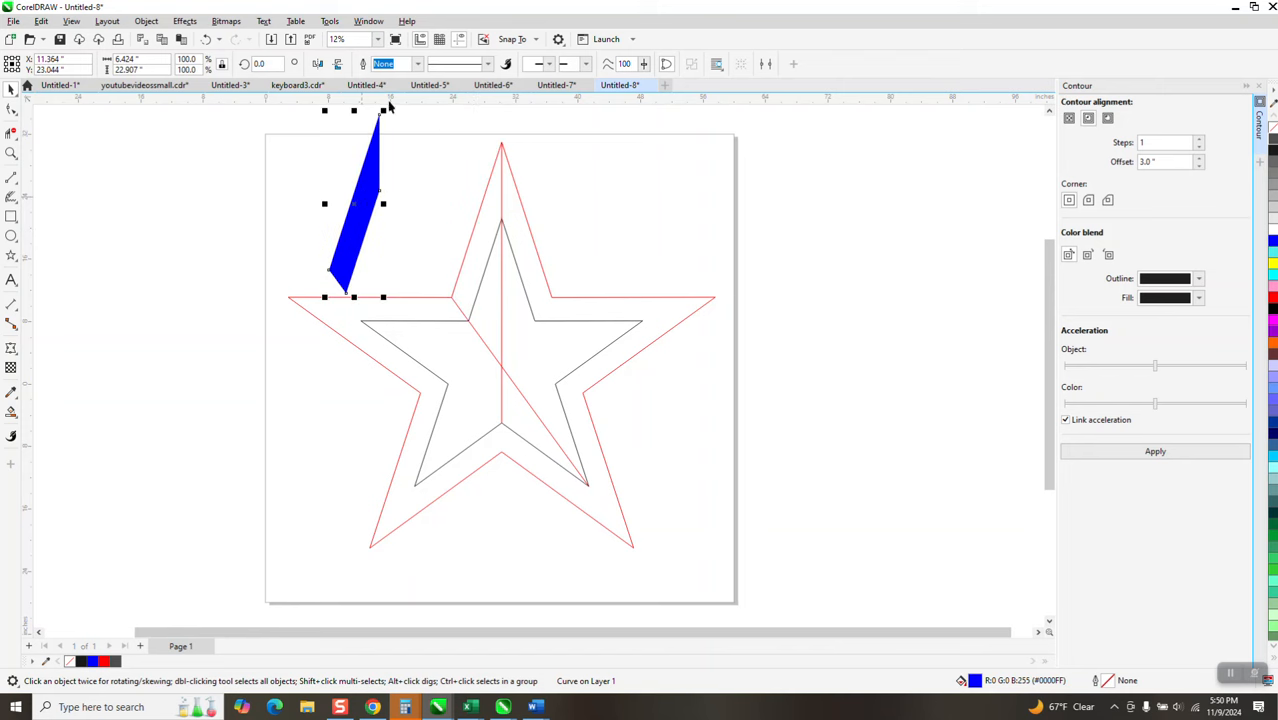
pyautogui.click(318, 64)
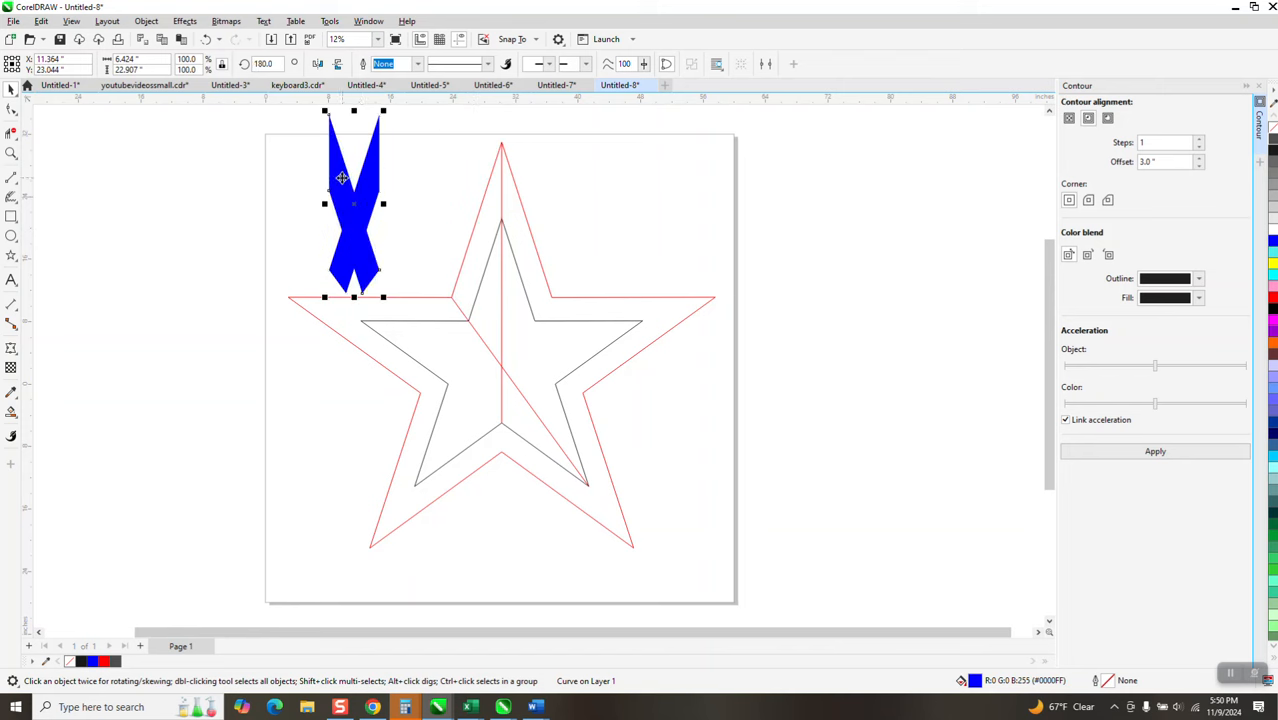
# Move and rotate the mirrored blue copy onto the upper border section of the star's left arm and fill it orange
pyautogui.moveTo(341, 177); pyautogui.dragTo(242, 238)
pyautogui.click(243, 240)
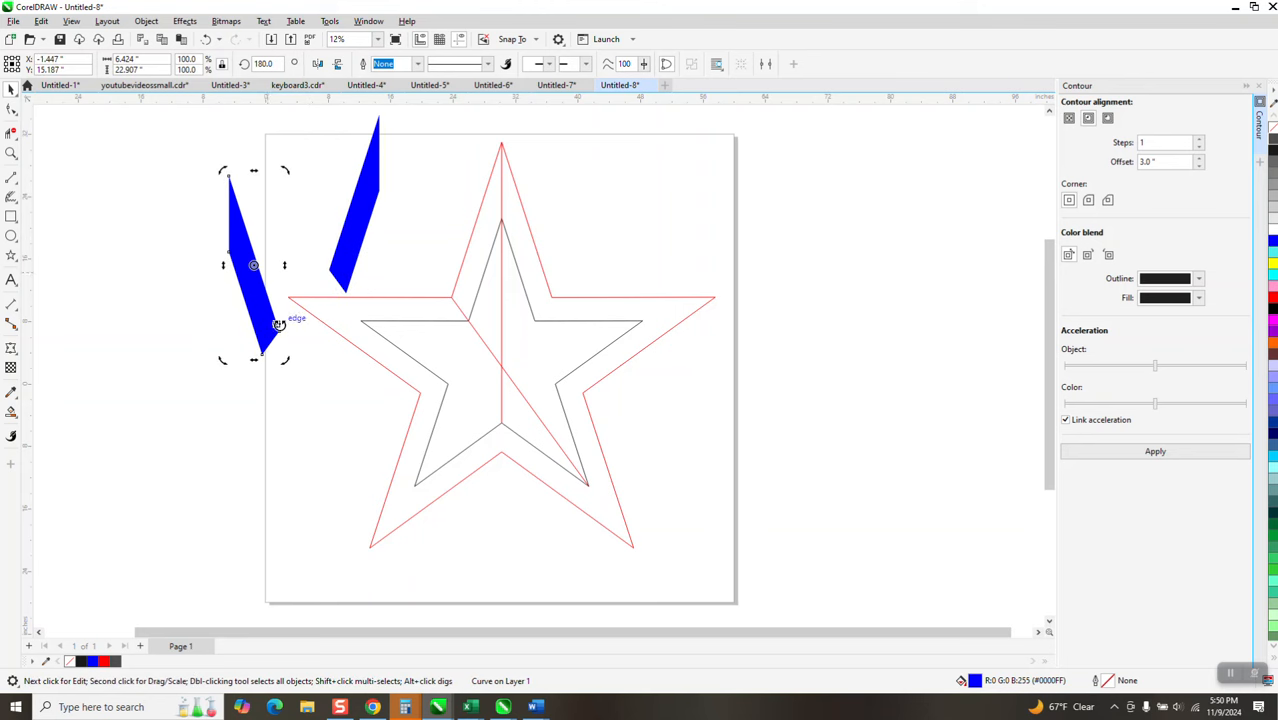
pyautogui.moveTo(284, 359); pyautogui.dragTo(422, 302)
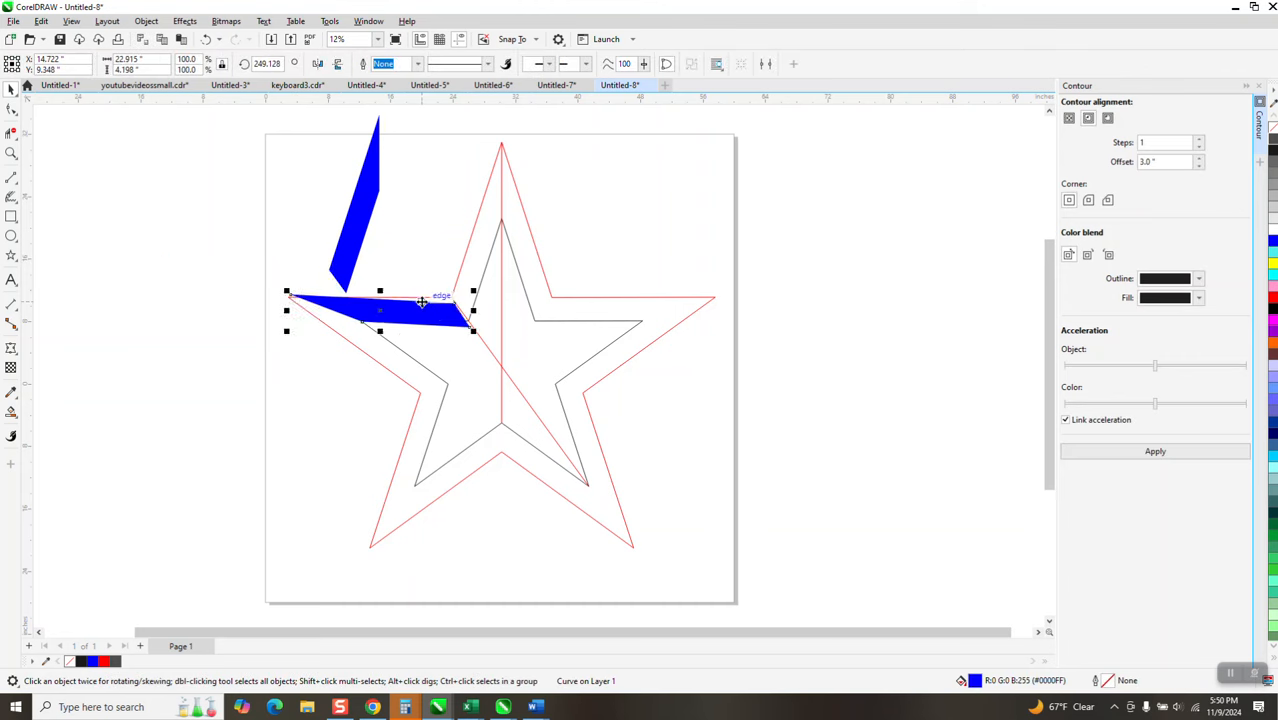
pyautogui.click(1273, 344)
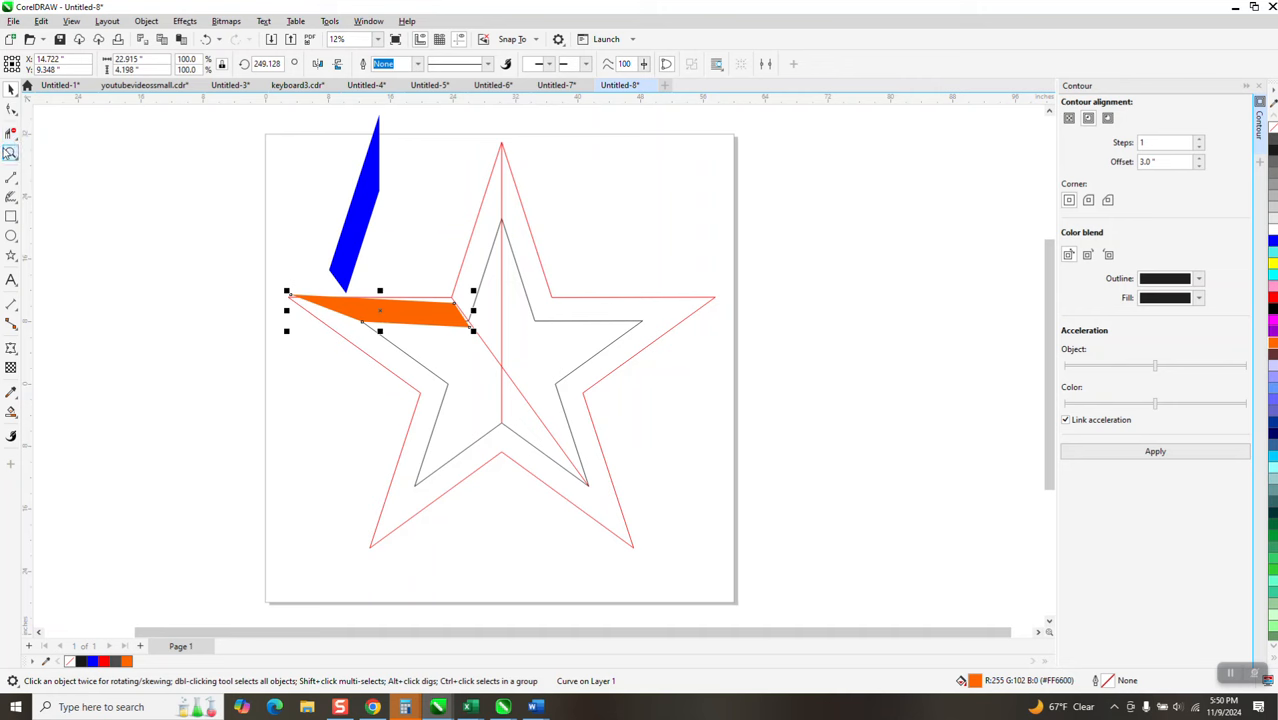
# Snap the orange piece's corner to the outer upper-left notch and rotate the piece about it to fit the left arm's upper border
pyautogui.click(10, 152)
pyautogui.moveTo(276, 252); pyautogui.dragTo(551, 390)
pyautogui.click(10, 89)
pyautogui.moveTo(694, 303); pyautogui.dragTo(690, 286)
pyautogui.click(458, 313)
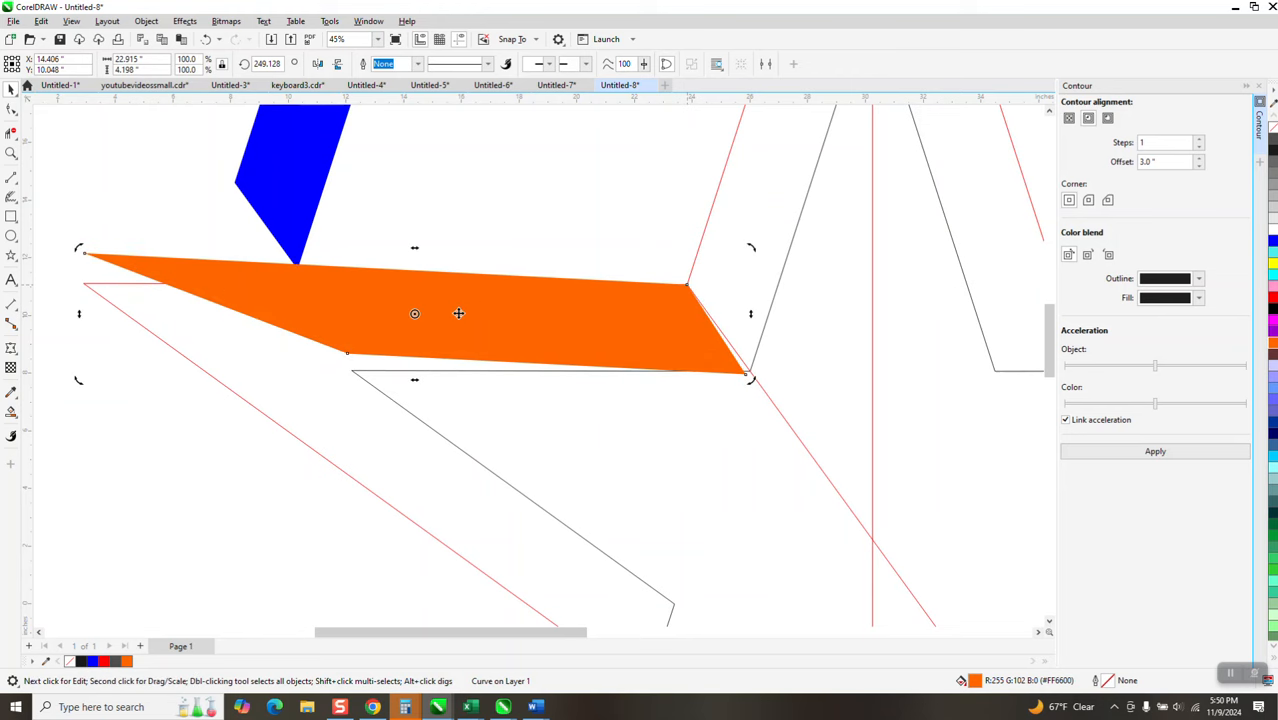
pyautogui.moveTo(412, 314); pyautogui.dragTo(648, 300)
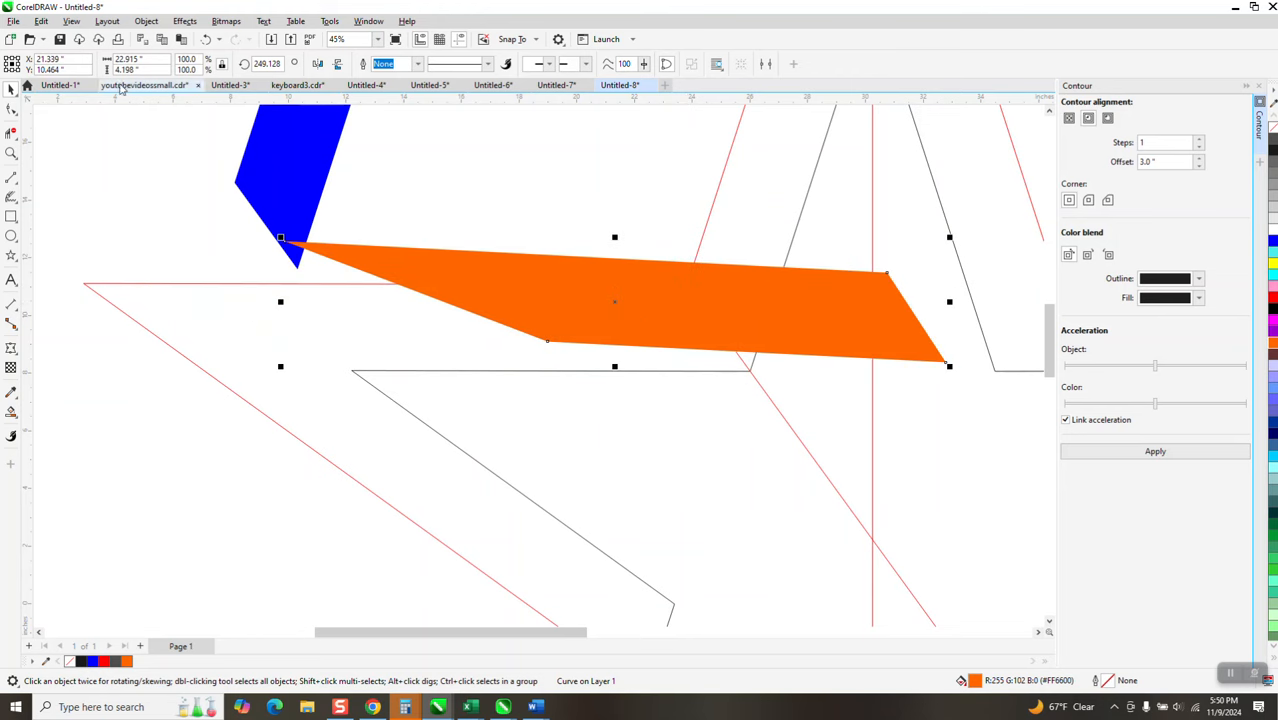
pyautogui.click(205, 40)
pyautogui.click(419, 315)
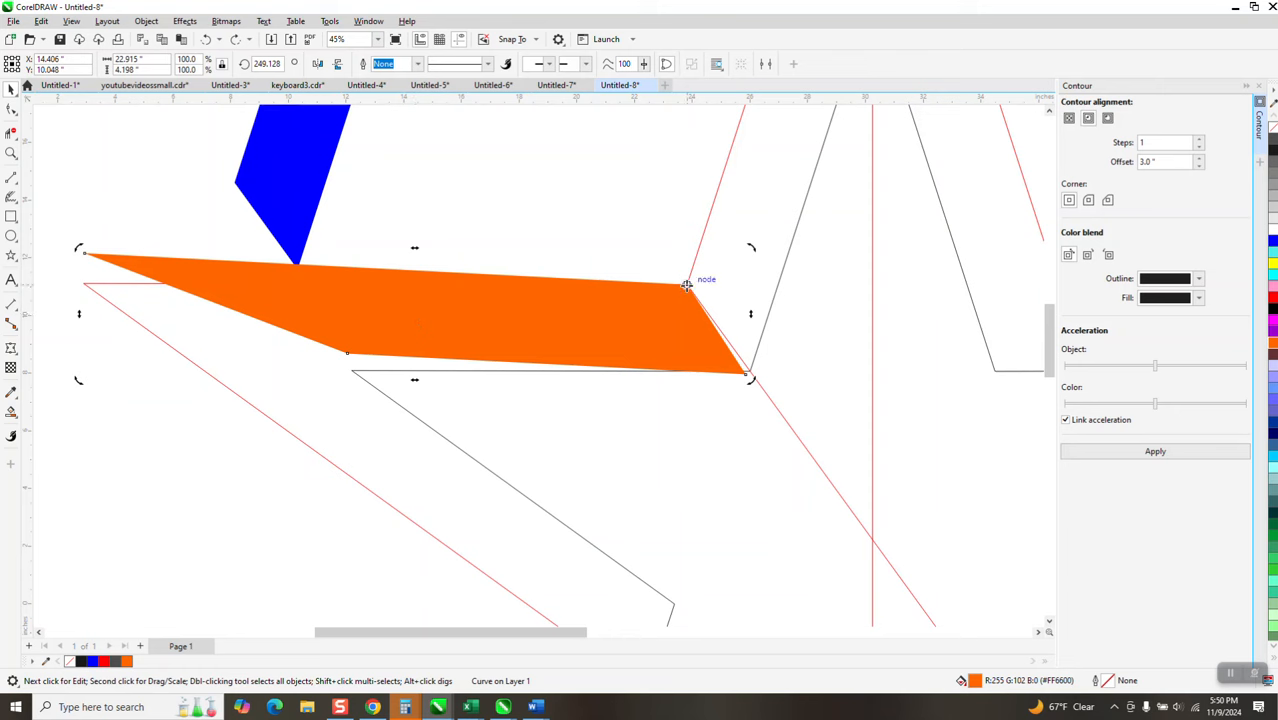
pyautogui.moveTo(80, 248); pyautogui.dragTo(85, 280)
# Fit the blue piece back into the border section on the left side of the star's top point
pyautogui.click(285, 222)
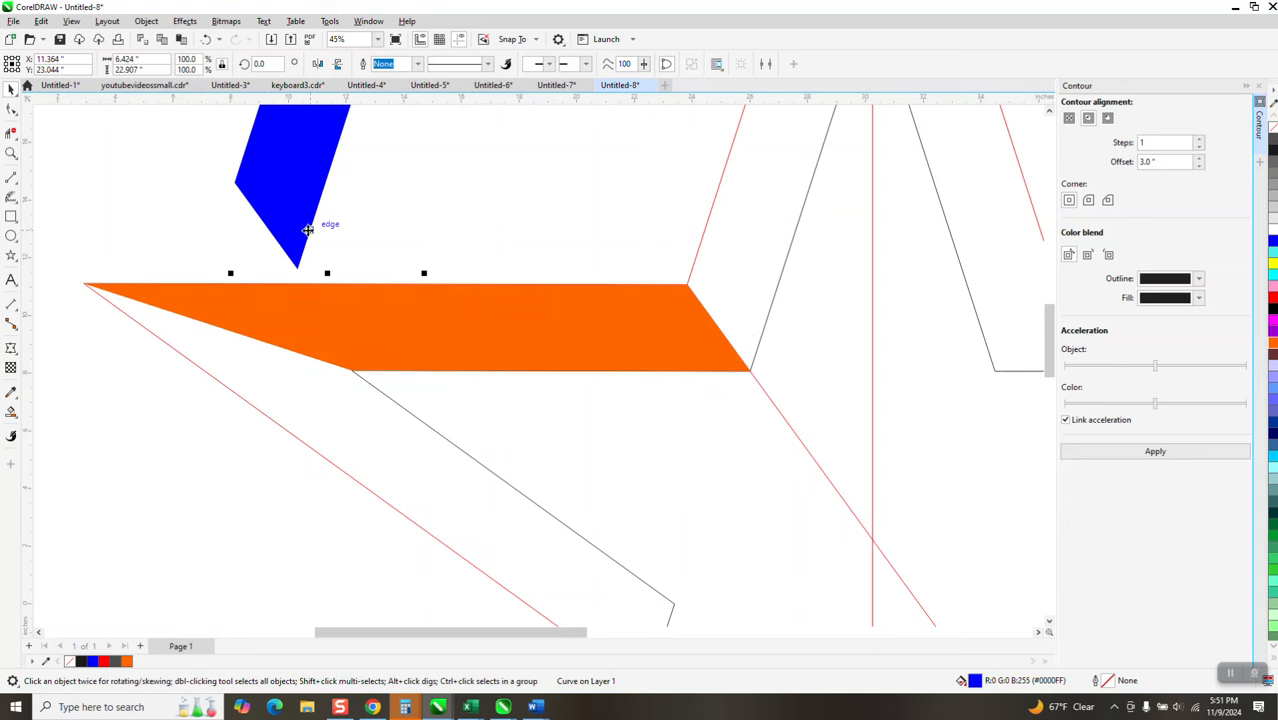
pyautogui.scroll(-1, 313, 277)
pyautogui.moveTo(307, 224); pyautogui.dragTo(645, 351)
pyautogui.scroll(-2, 485, 395)
pyautogui.scroll(-2, 502, 434)
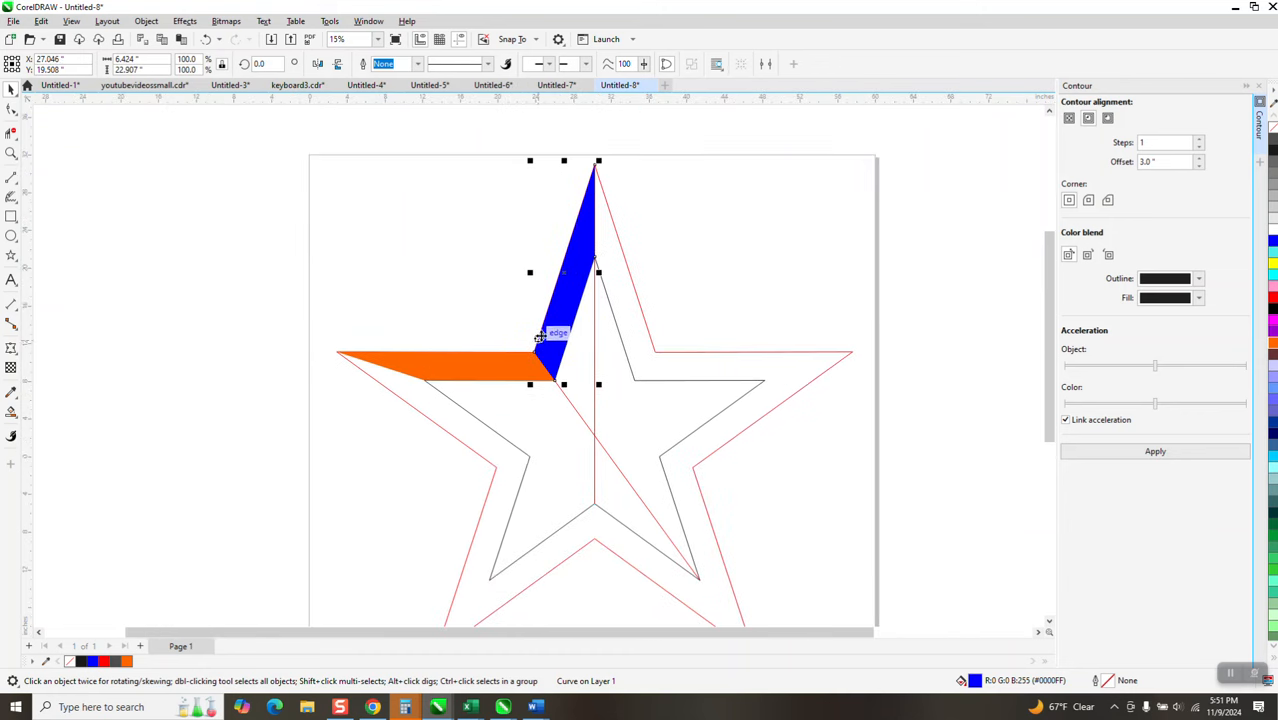
# Move the blue piece off the star to the upper left and replace its fill with a dark gray hairline outline
pyautogui.moveTo(564, 297); pyautogui.dragTo(481, 262)
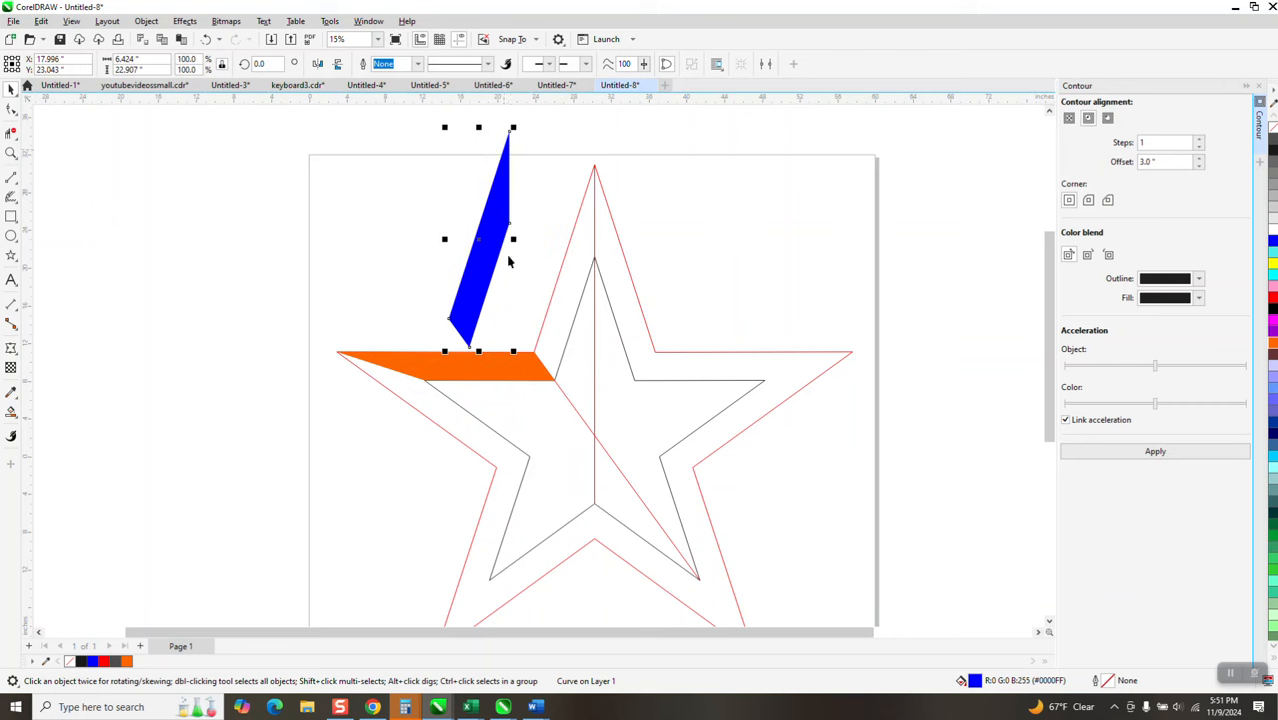
pyautogui.click(1273, 140)
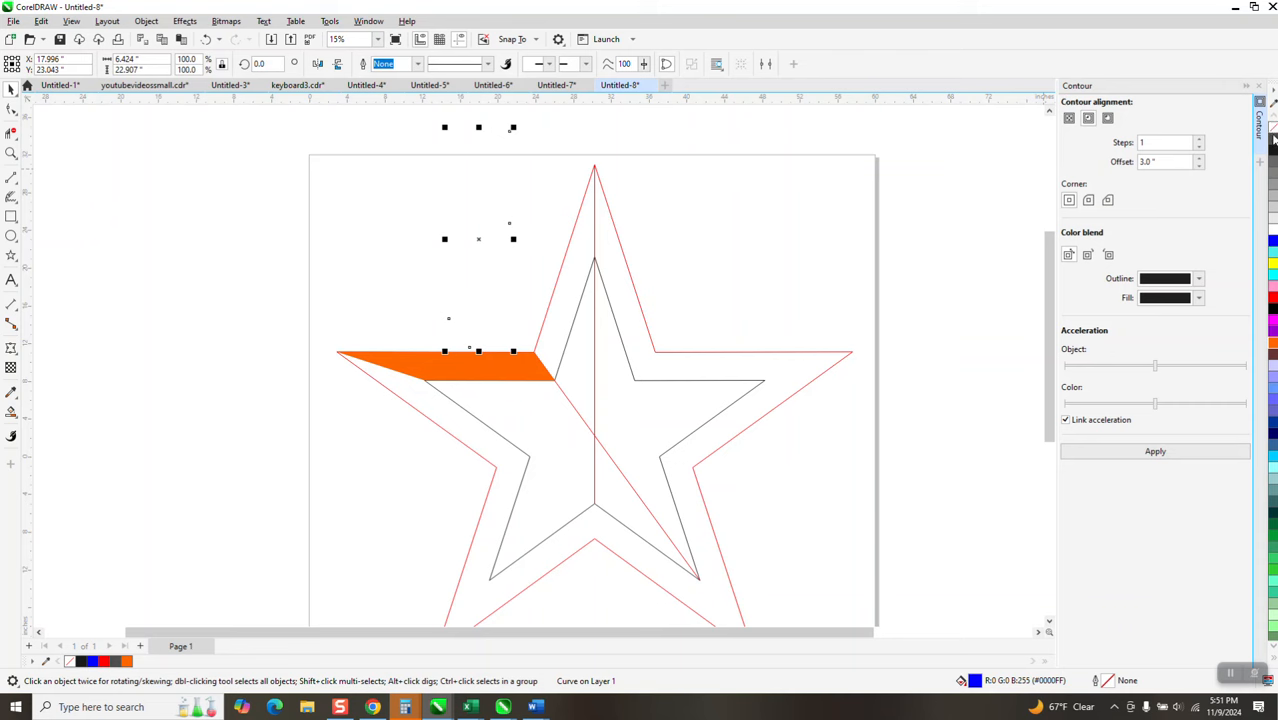
pyautogui.rightClick(1273, 142)
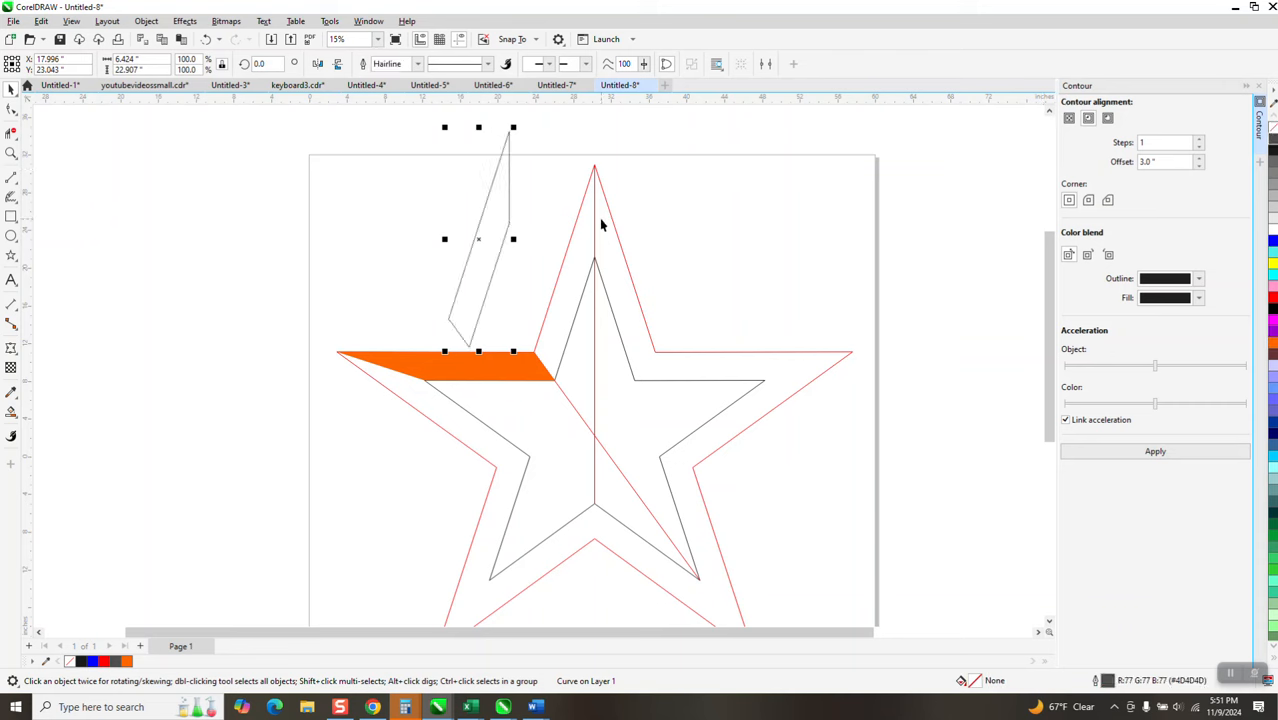
# Rotate the outlined piece until its long edges are horizontal and place its lower edge on the page's top edge
pyautogui.click(12, 152)
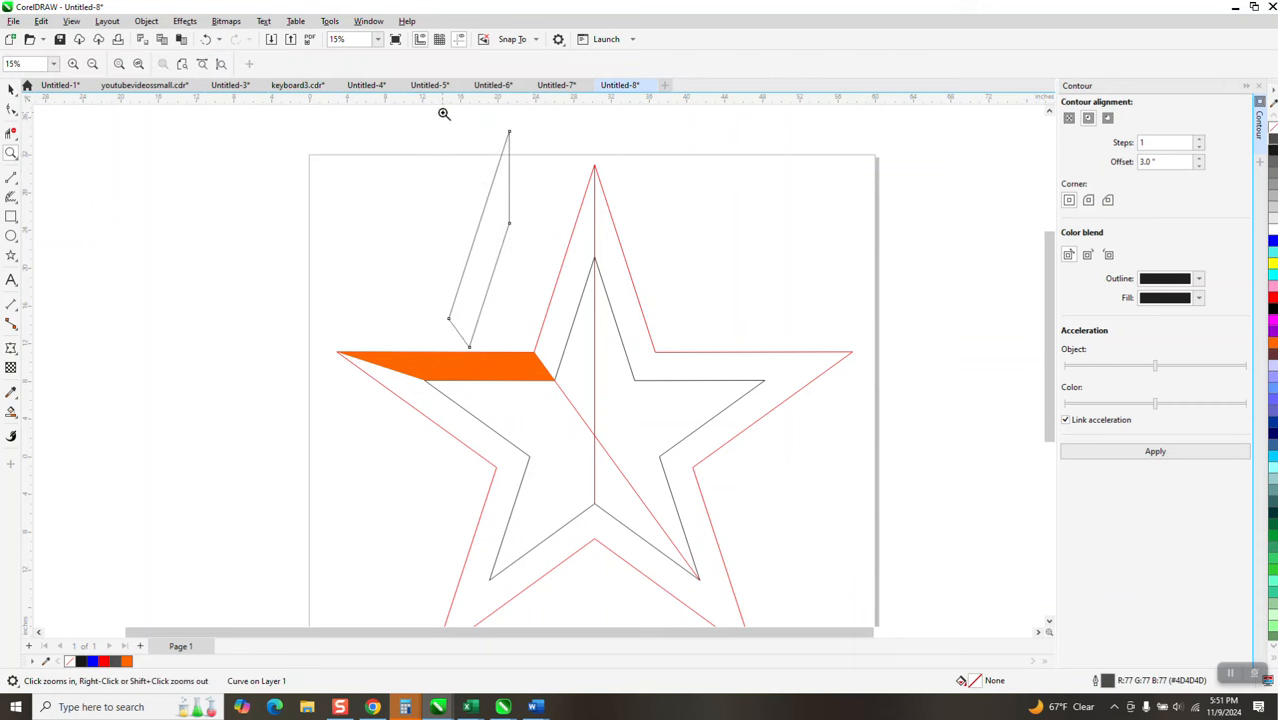
pyautogui.moveTo(442, 114); pyautogui.dragTo(628, 280)
pyautogui.rightClick(464, 212)
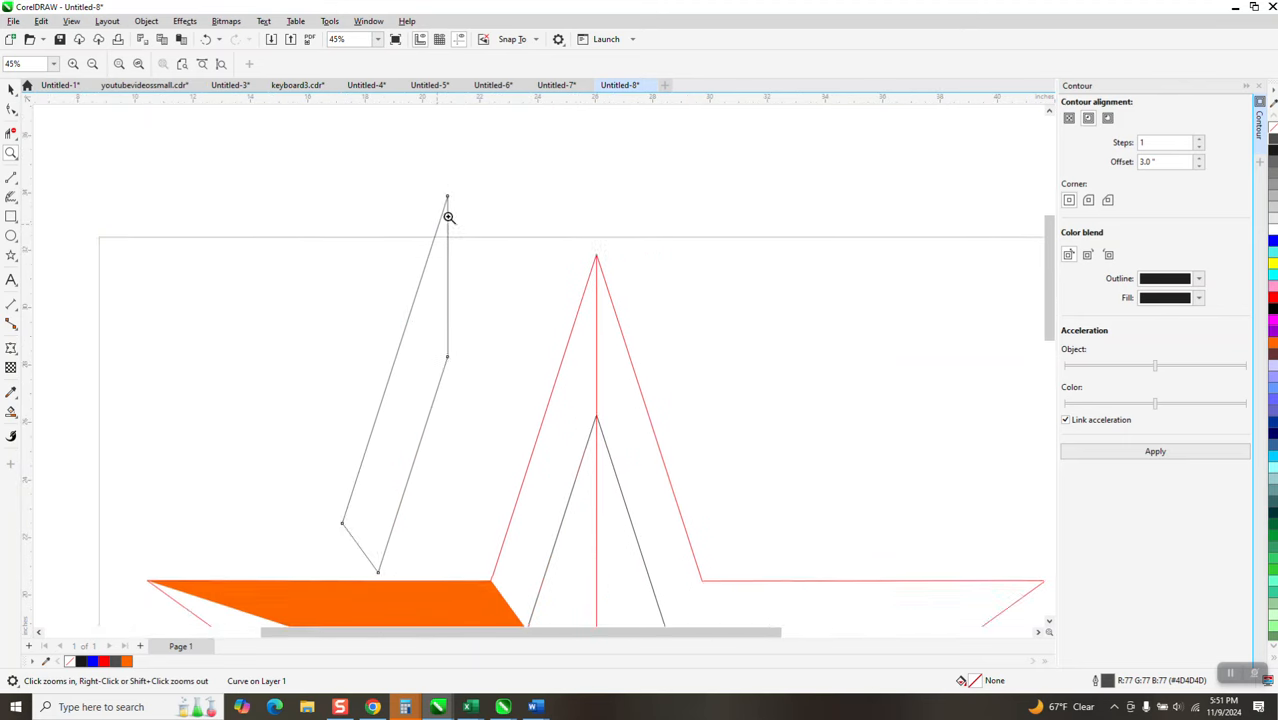
pyautogui.click(10, 88)
pyautogui.click(438, 247)
pyautogui.moveTo(454, 196)
pyautogui.mouseDown()
pyautogui.moveTo(505, 277)
pyautogui.moveTo(505, 359)
pyautogui.moveTo(451, 249)
pyautogui.moveTo(456, 172)
pyautogui.mouseUp()
pyautogui.click(485, 363)
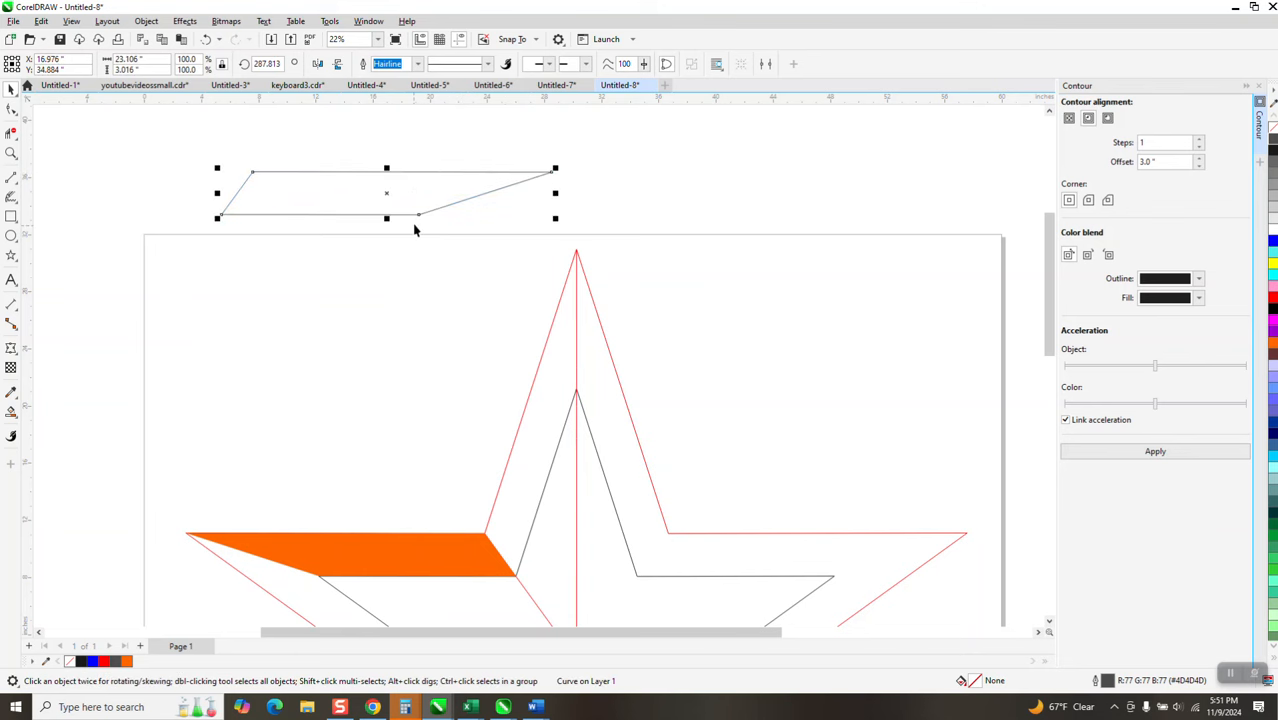
pyautogui.moveTo(415, 216); pyautogui.dragTo(418, 235)
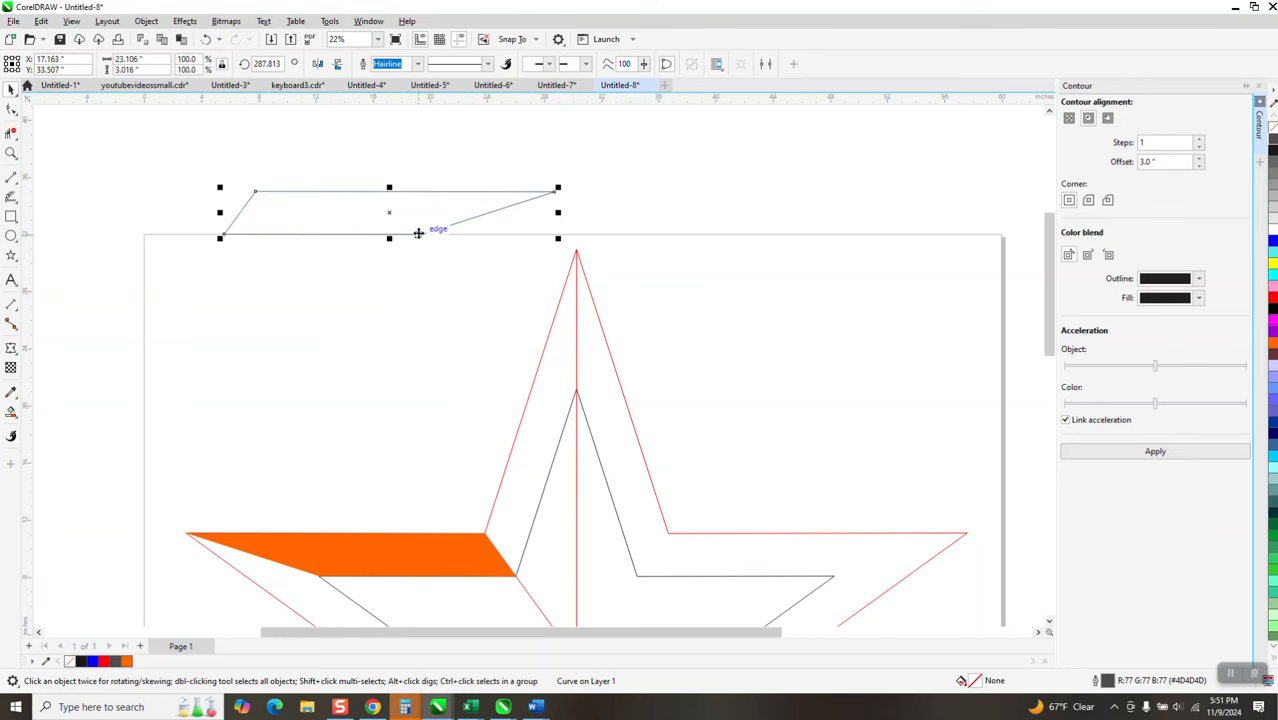
pyautogui.click(11, 152)
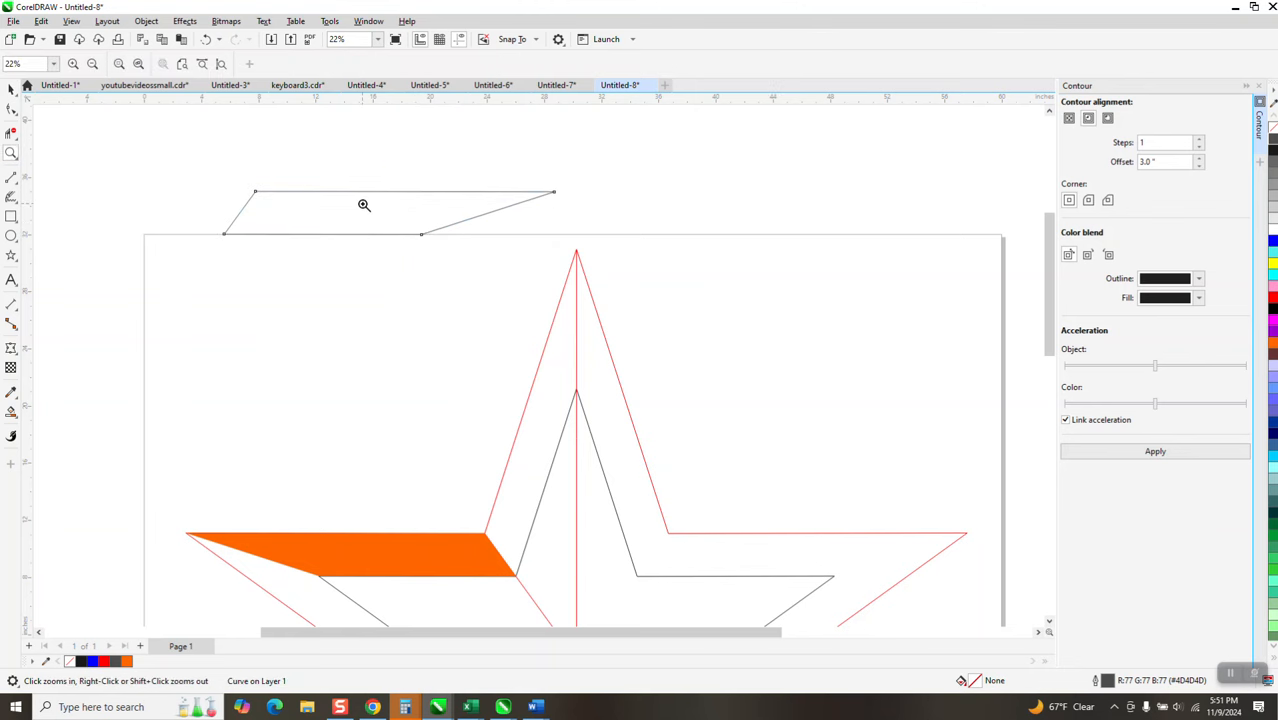
pyautogui.moveTo(391, 166); pyautogui.dragTo(799, 346)
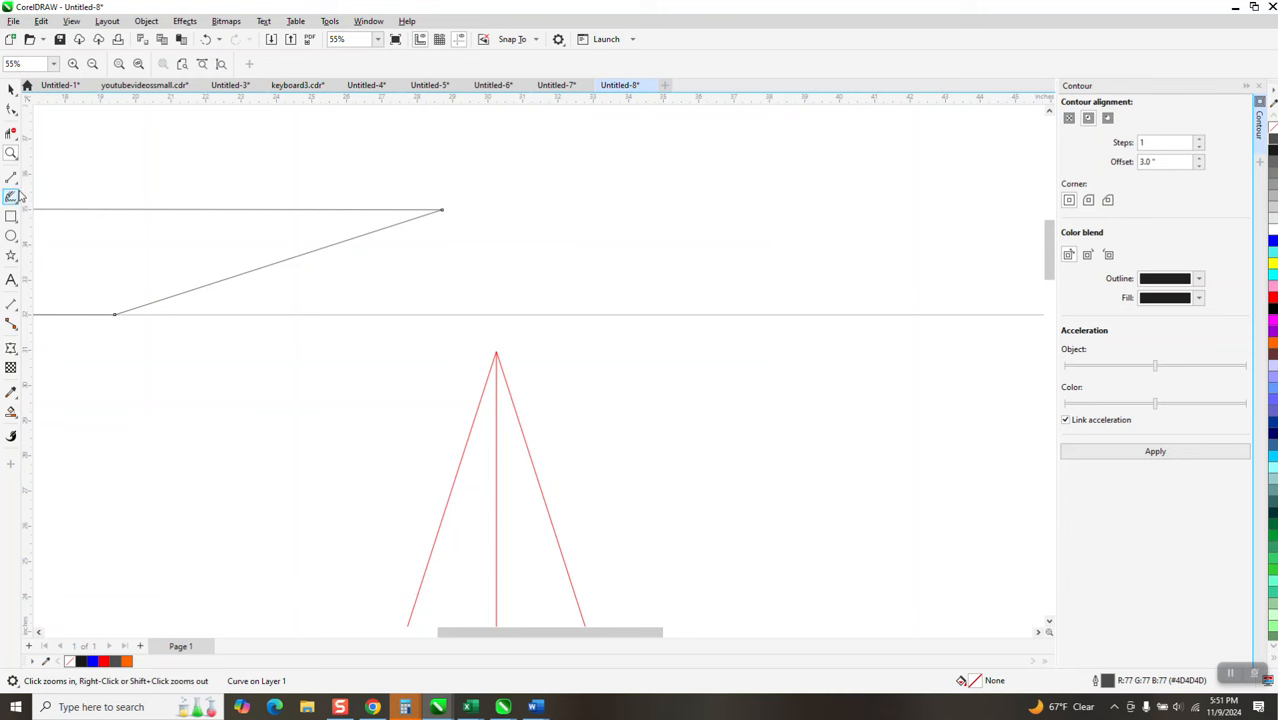
pyautogui.click(12, 322)
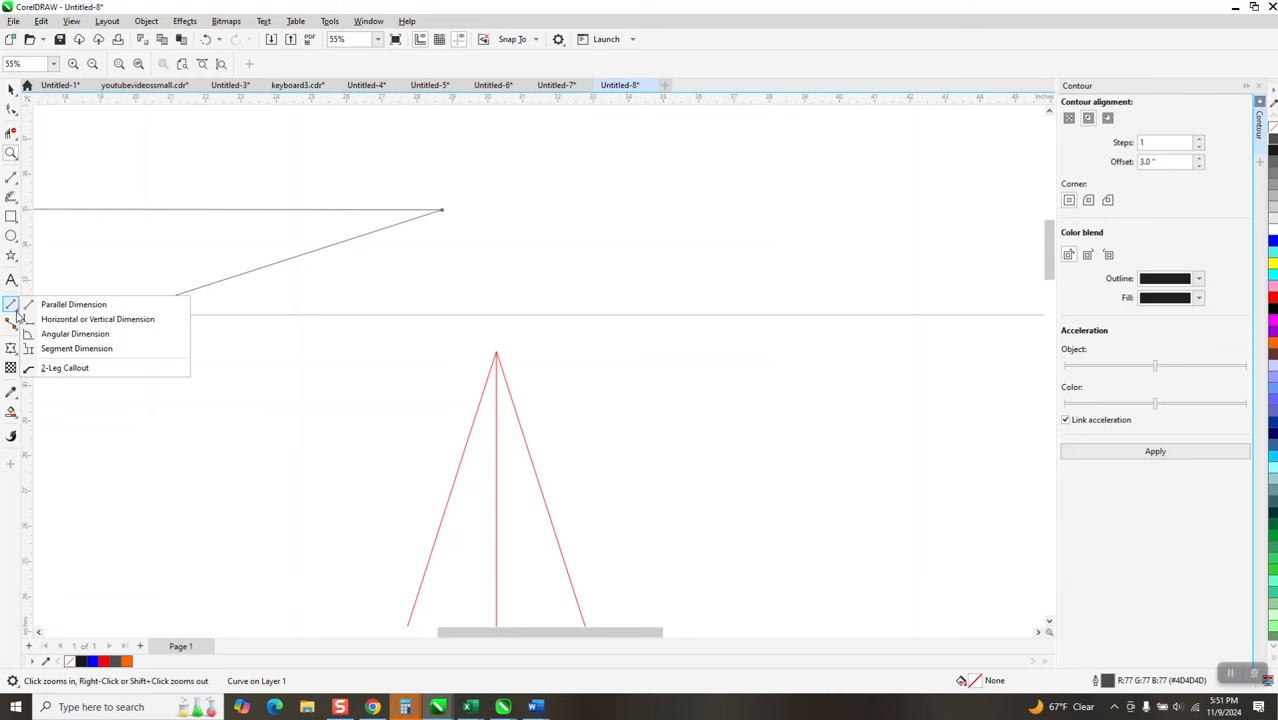
pyautogui.click(65, 304)
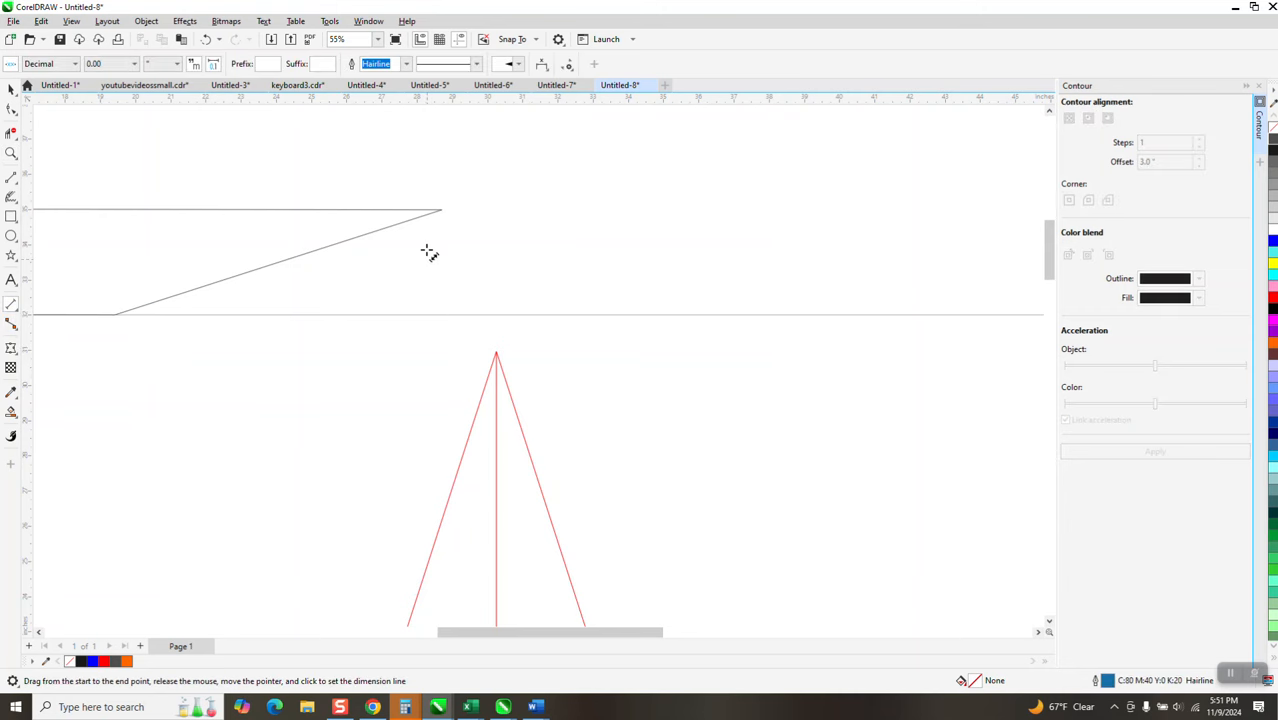
pyautogui.scroll(-1, 505, 255)
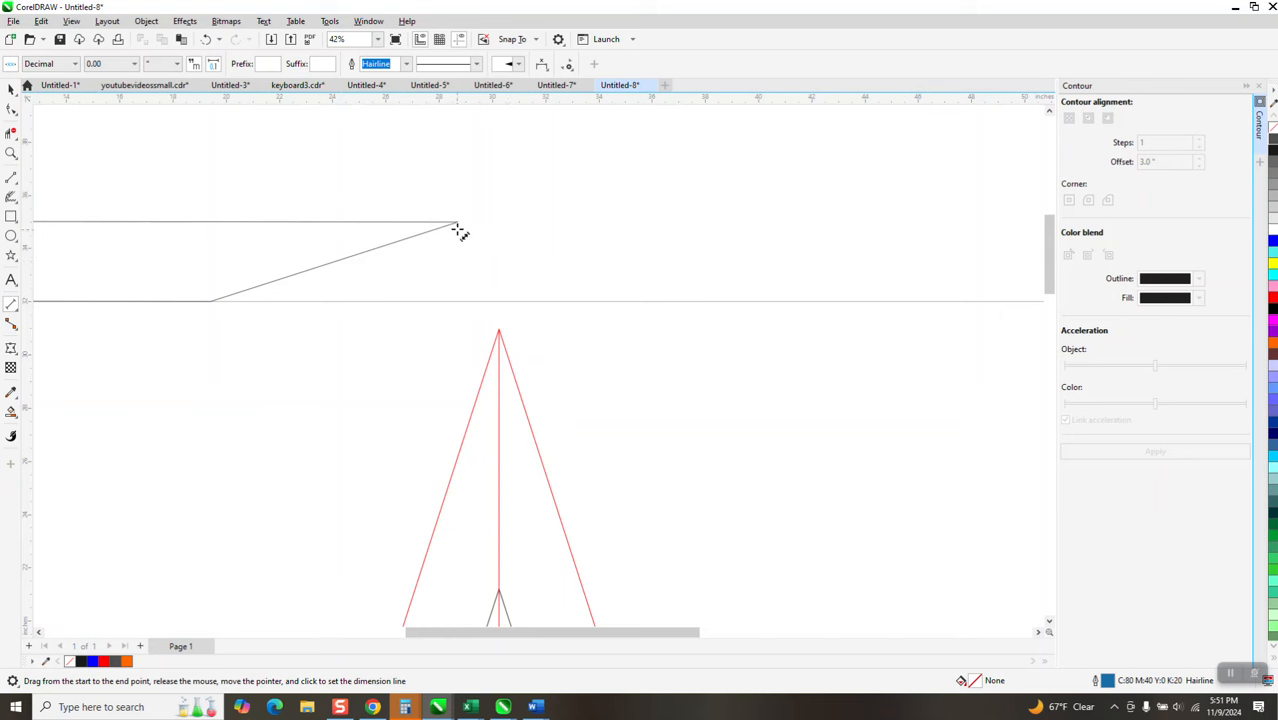
pyautogui.moveTo(457, 222); pyautogui.dragTo(205, 222)
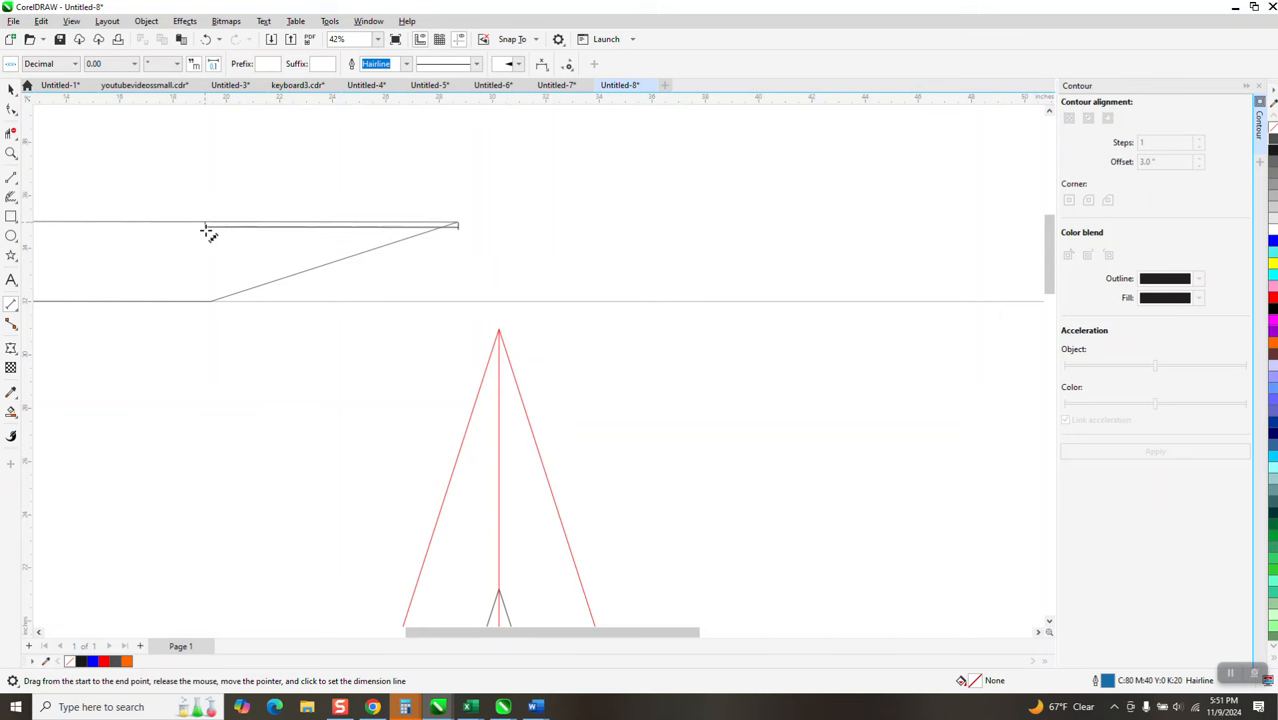
pyautogui.click(221, 301)
pyautogui.press('Delete')
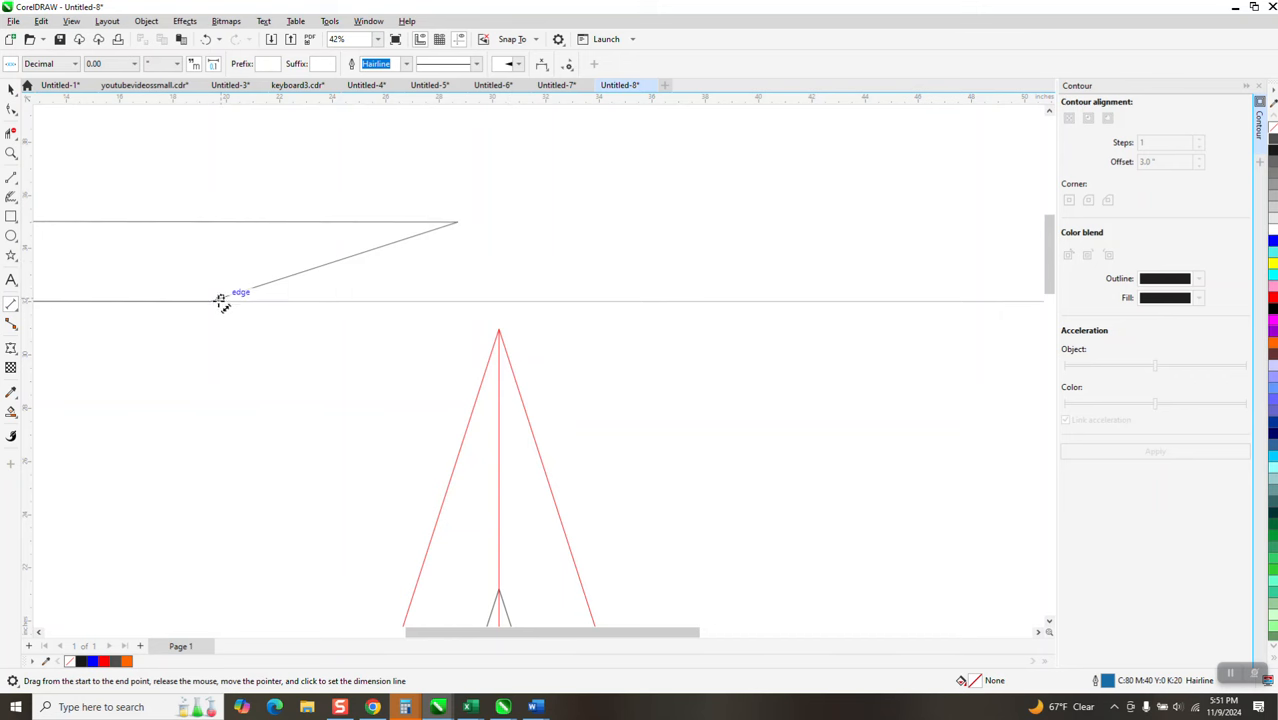
# Measure the acute angle at the outlined piece's pointed tip with an angular dimension
pyautogui.click(17, 316)
pyautogui.click(118, 331)
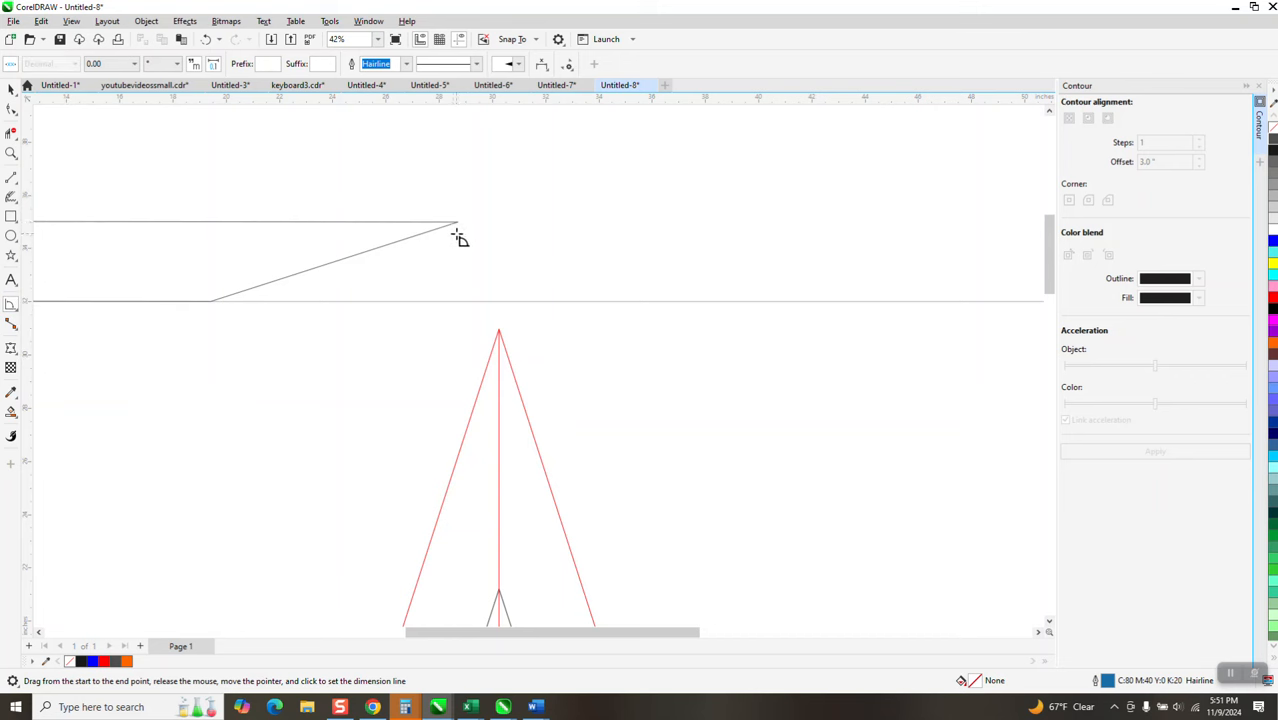
pyautogui.moveTo(458, 222); pyautogui.dragTo(216, 221)
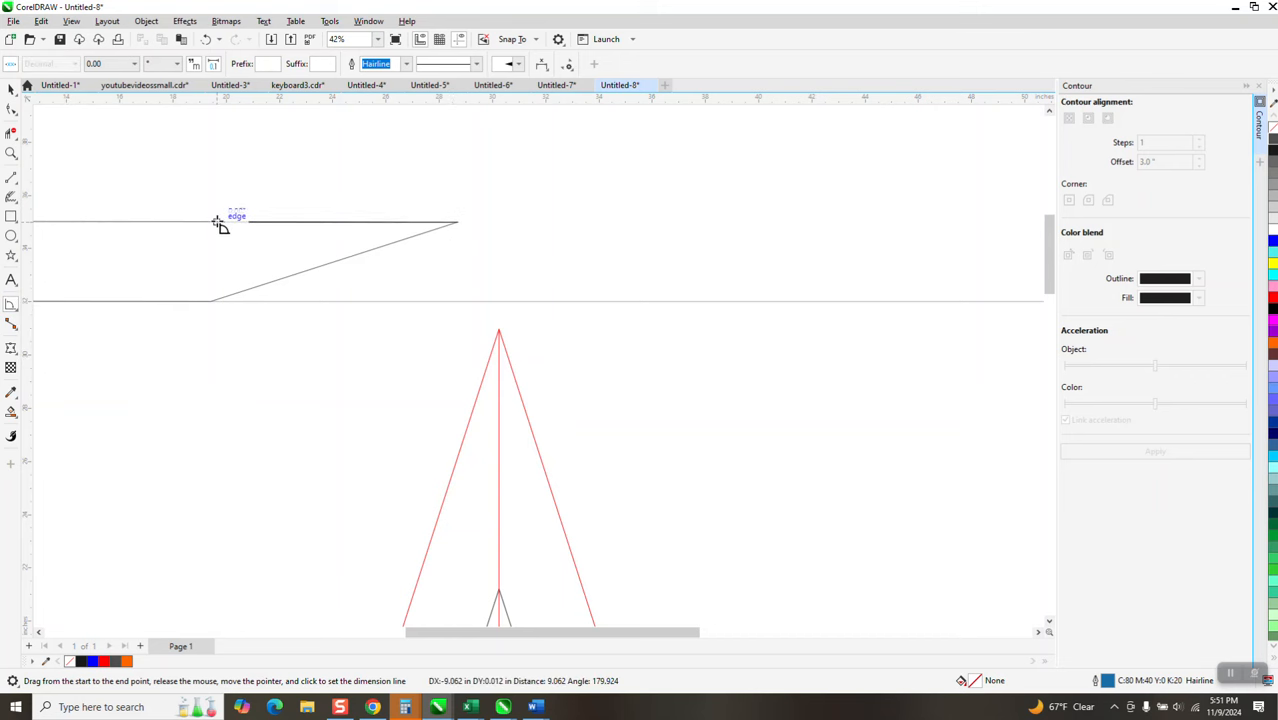
pyautogui.click(228, 298)
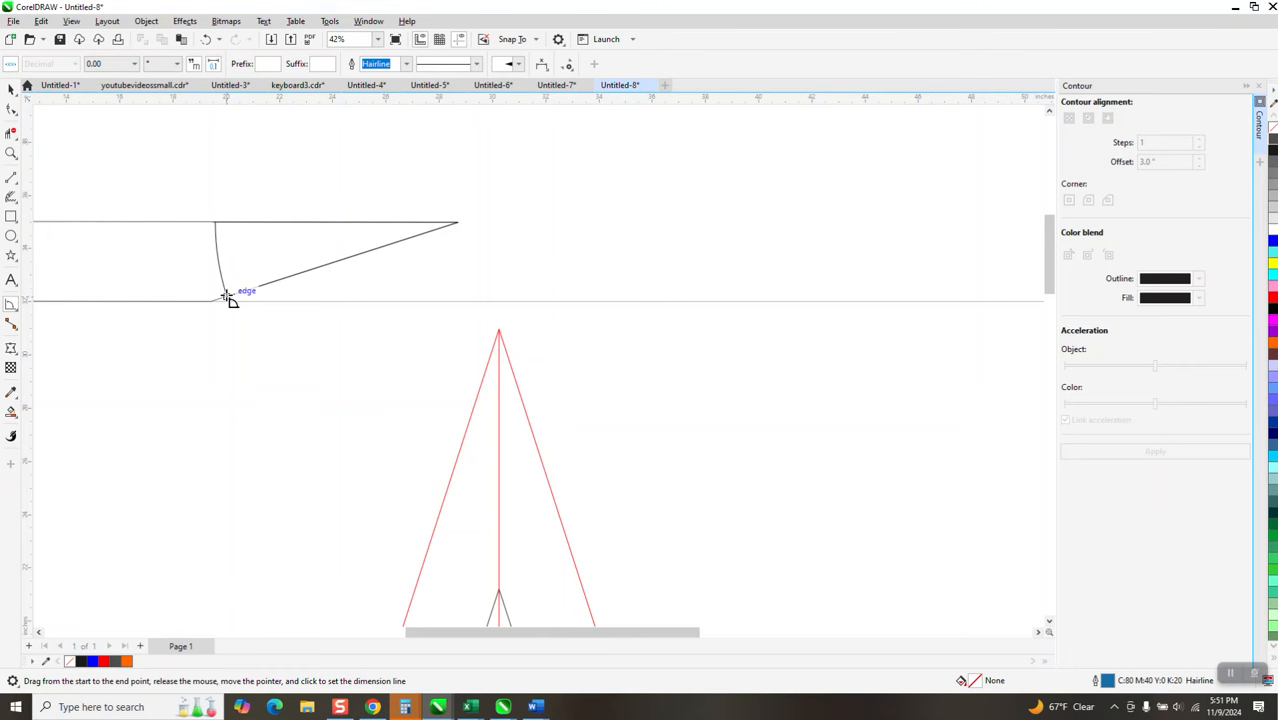
pyautogui.click(170, 213)
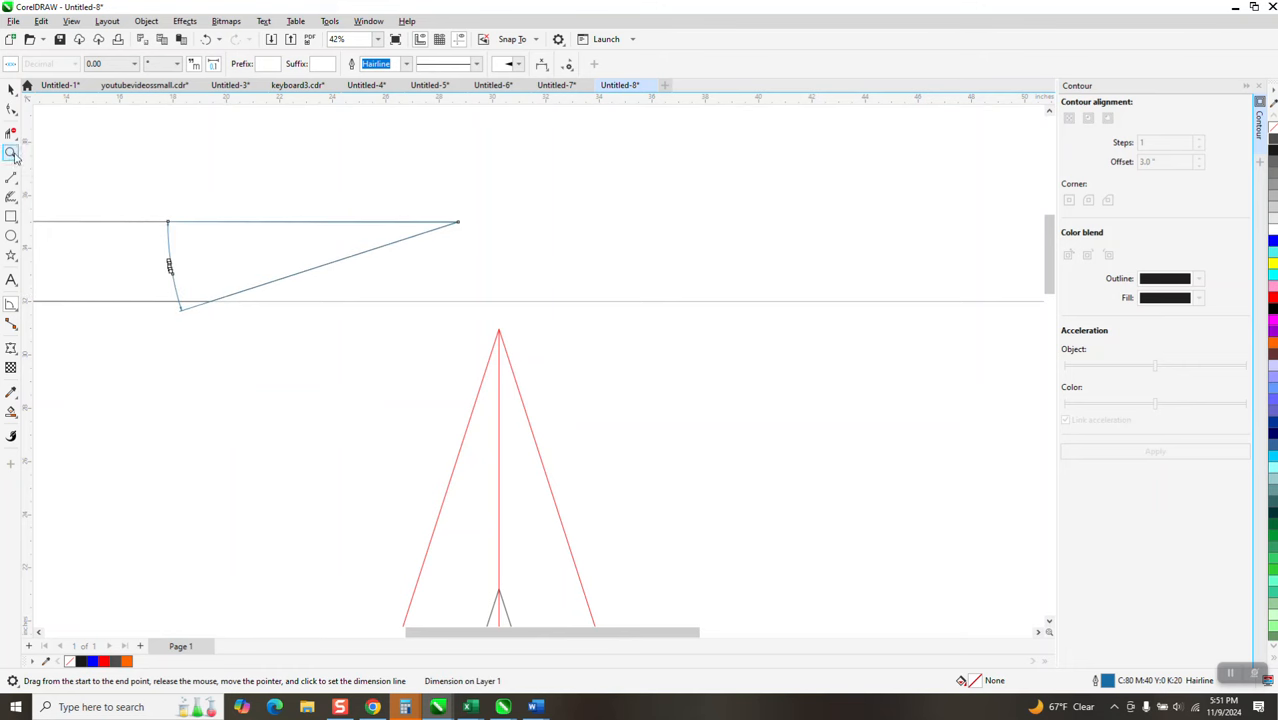
# Examine the tip's angular dimension up close to read the miter angle, and delete the dimension
pyautogui.click(11, 152)
pyautogui.moveTo(151, 214); pyautogui.dragTo(279, 328)
pyautogui.scroll(-4, 290, 325)
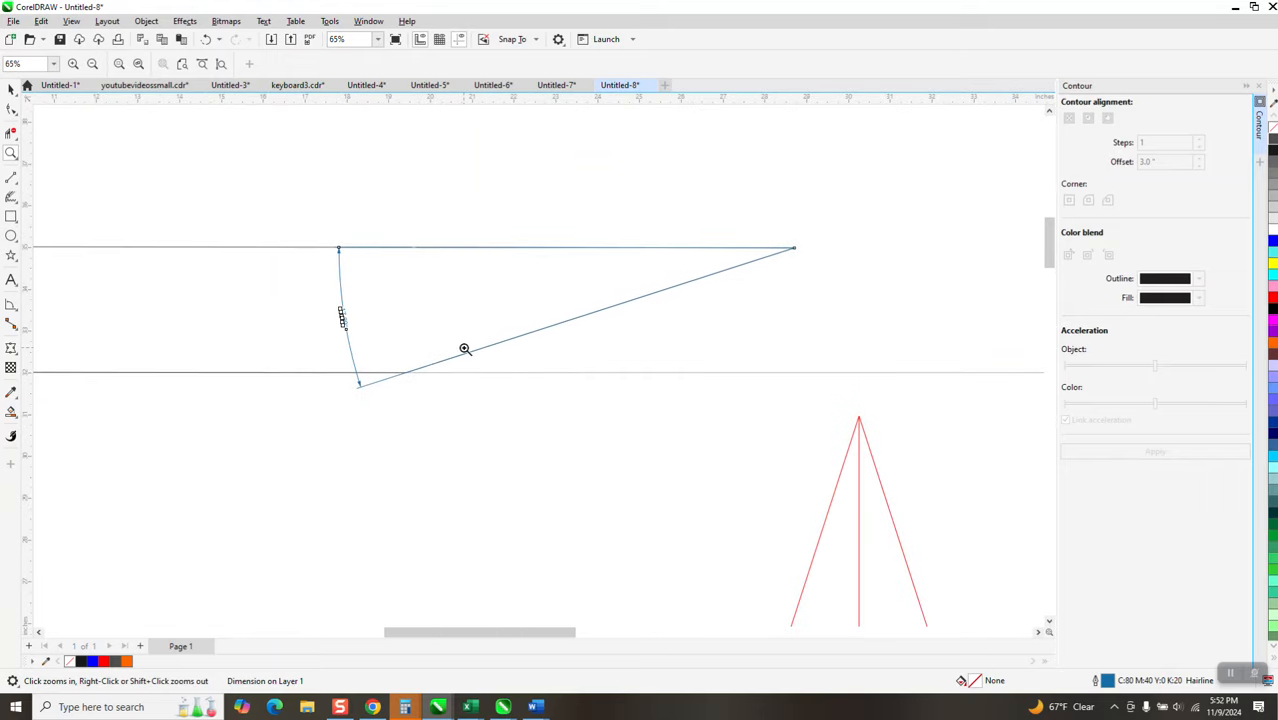
pyautogui.scroll(-1, 390, 311)
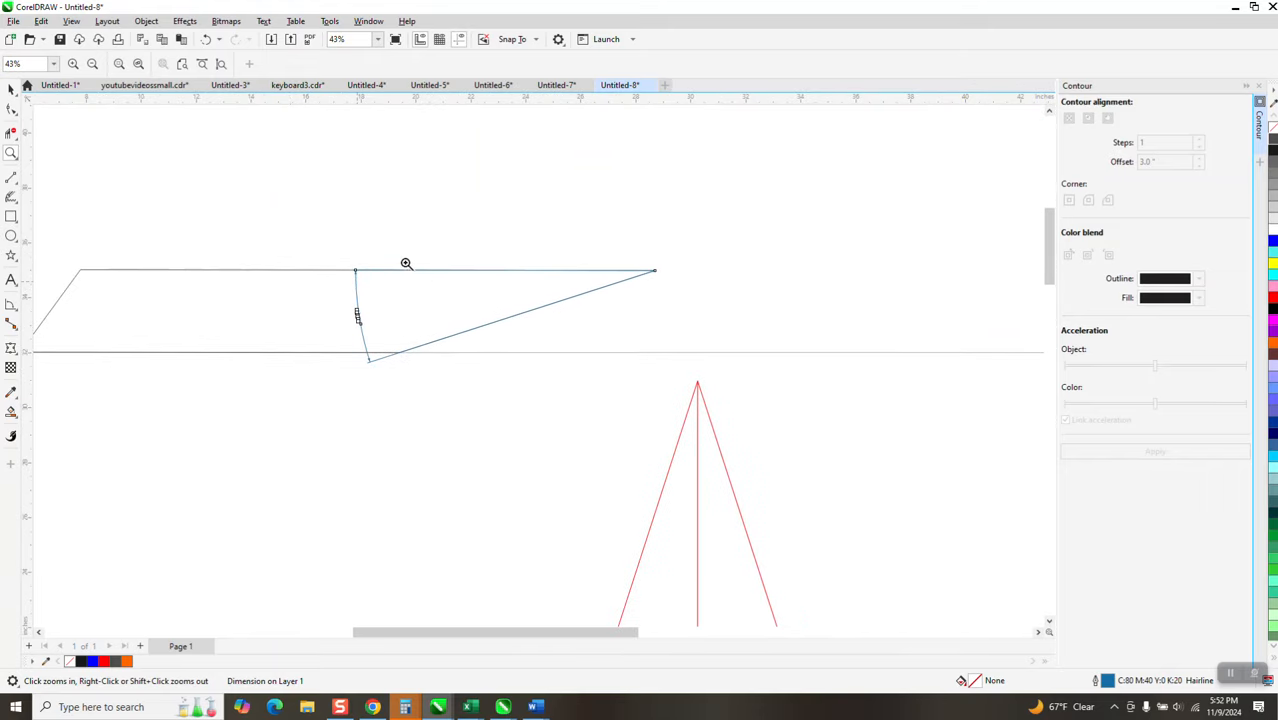
pyautogui.scroll(-1, 485, 284)
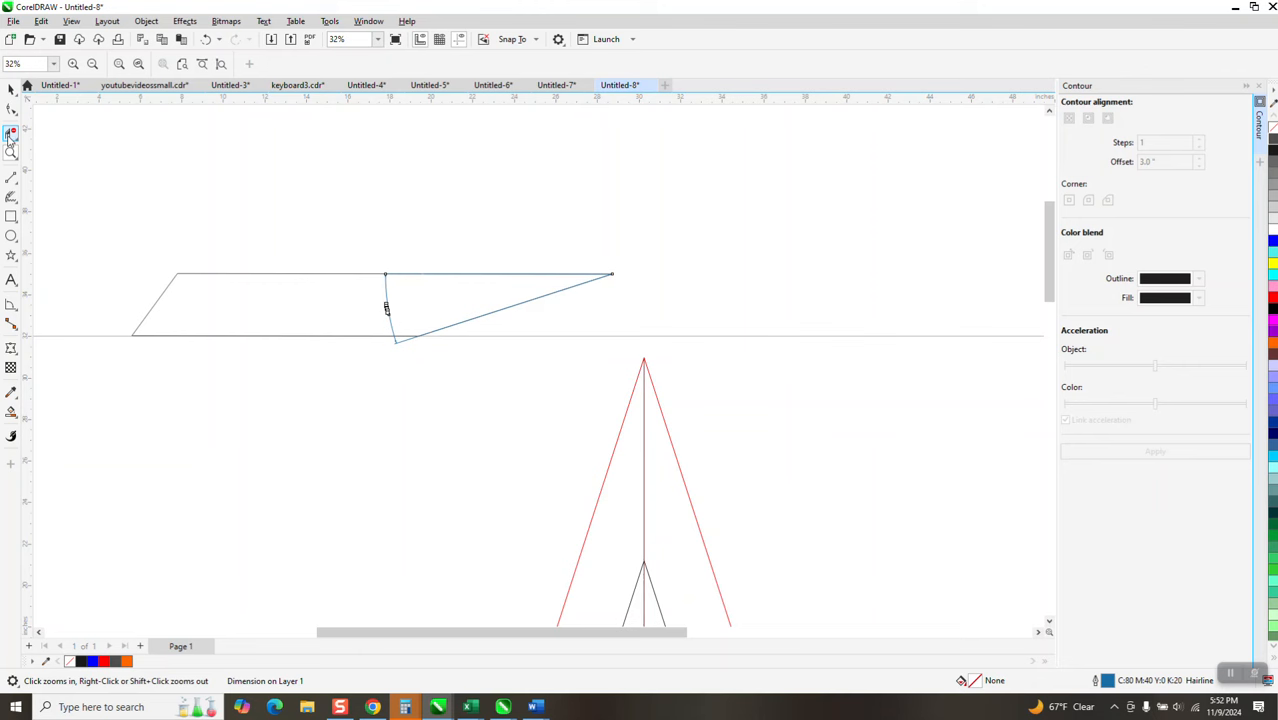
pyautogui.moveTo(655, 385); pyautogui.dragTo(655, 384)
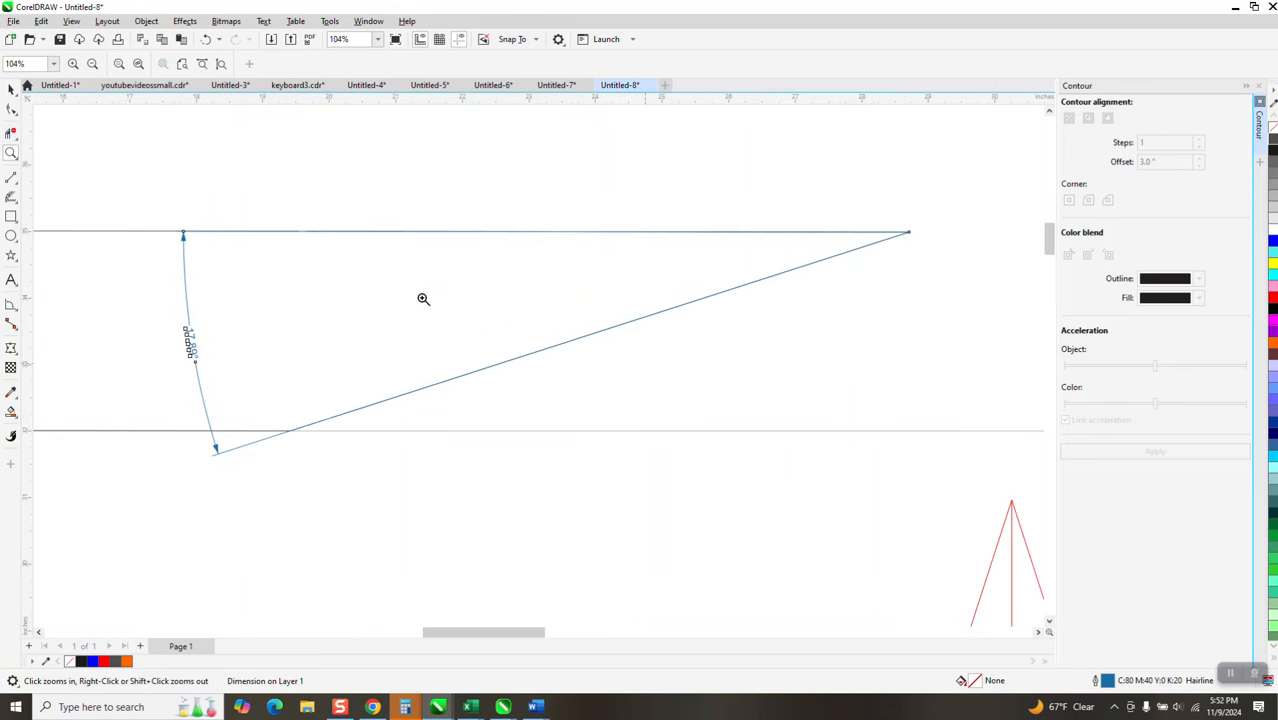
pyautogui.scroll(-5, 394, 279)
pyautogui.click(14, 91)
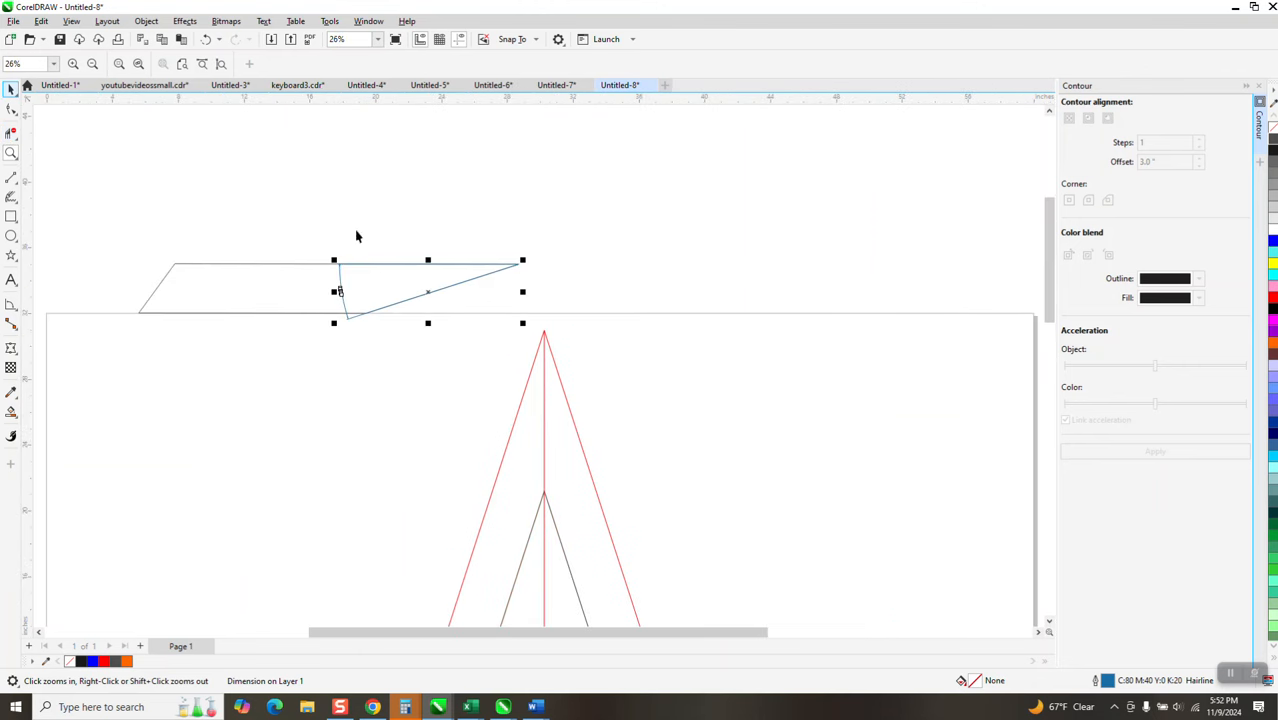
pyautogui.scroll(-2, 430, 296)
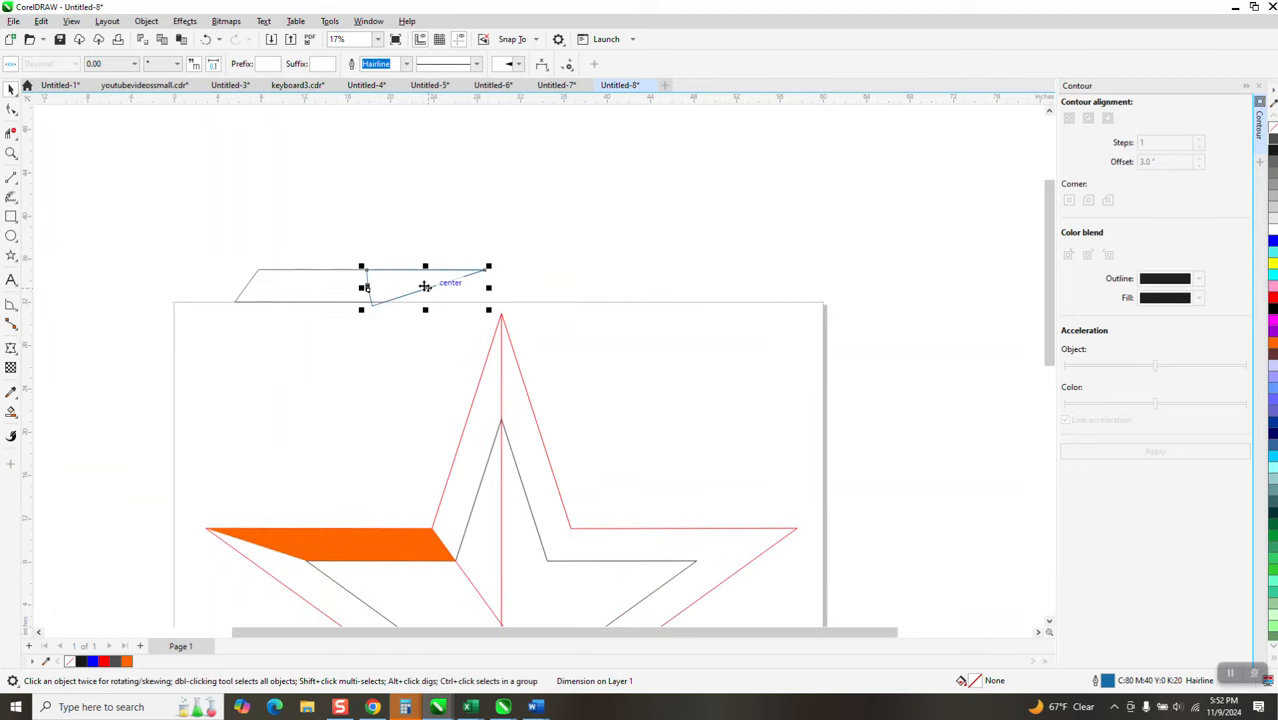
pyautogui.press('Delete')
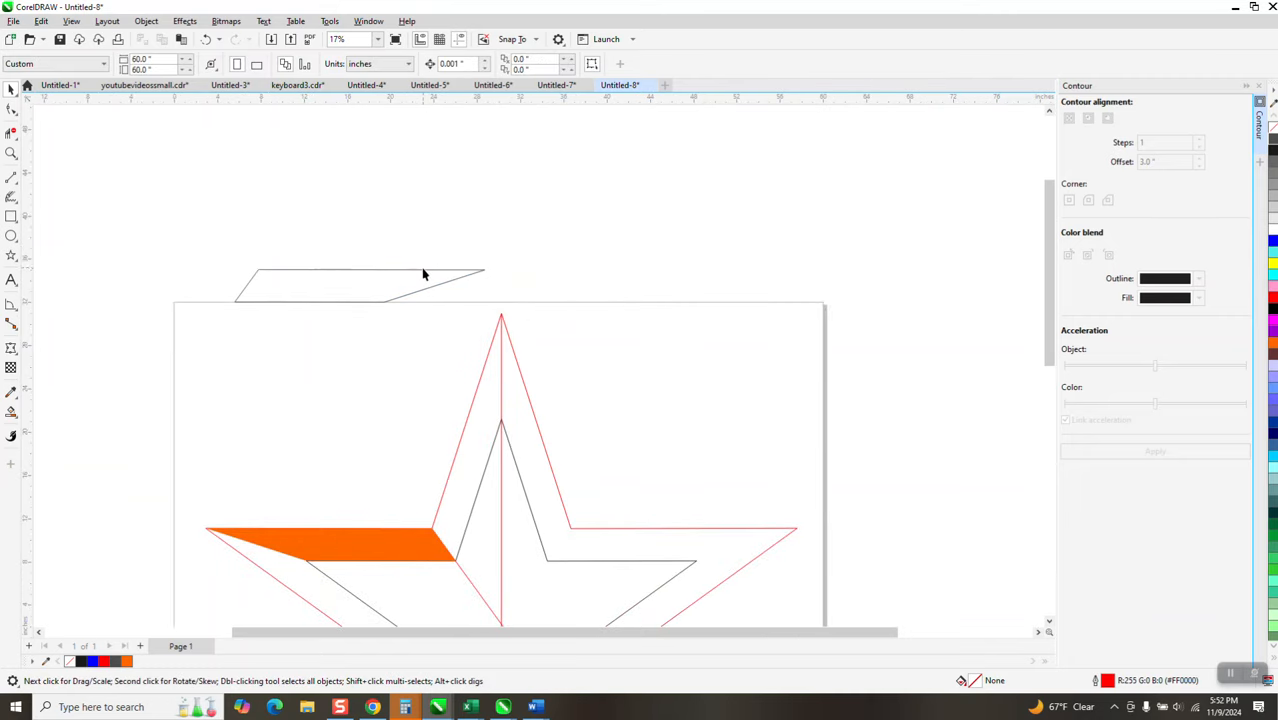
# Rotate the outlined piece about 90 degrees counterclockwise so its long edges stand vertical, and deselect it
pyautogui.click(424, 278)
pyautogui.click(452, 274)
pyautogui.moveTo(491, 266)
pyautogui.mouseDown()
pyautogui.moveTo(410, 190)
pyautogui.moveTo(341, 179)
pyautogui.mouseUp()
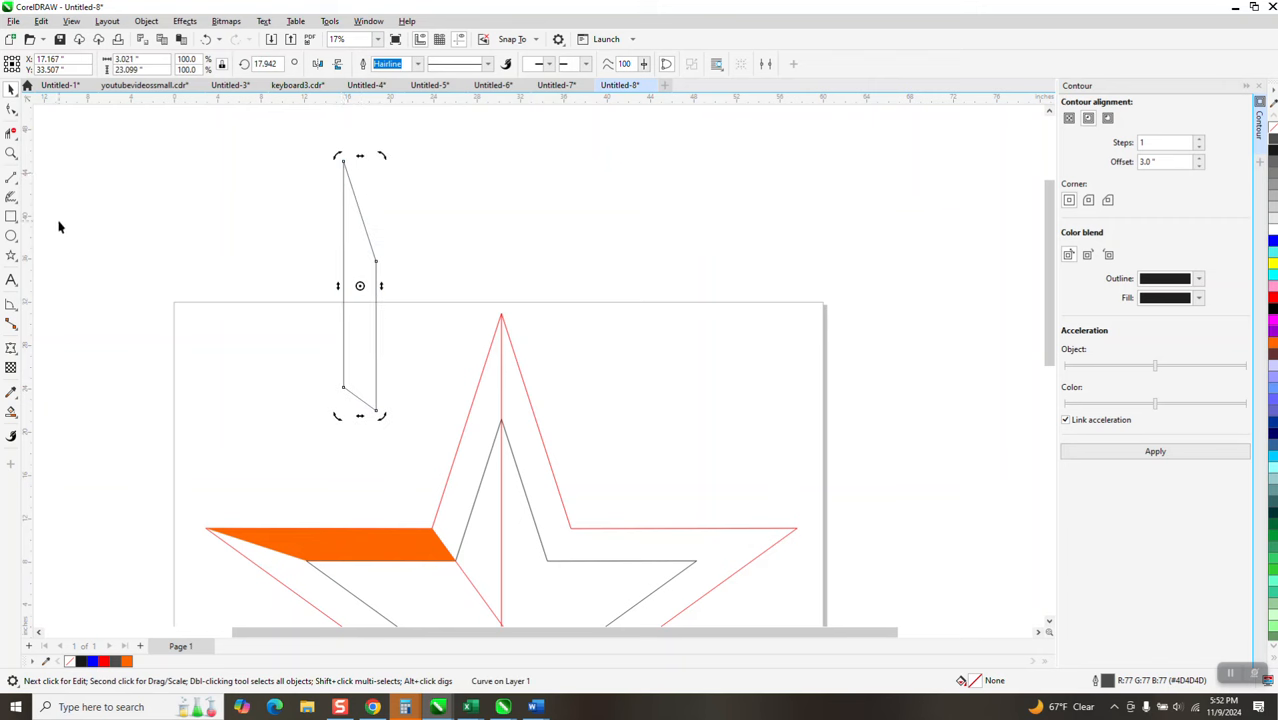
pyautogui.moveTo(31, 221); pyautogui.dragTo(209, 254)
pyautogui.click(273, 257)
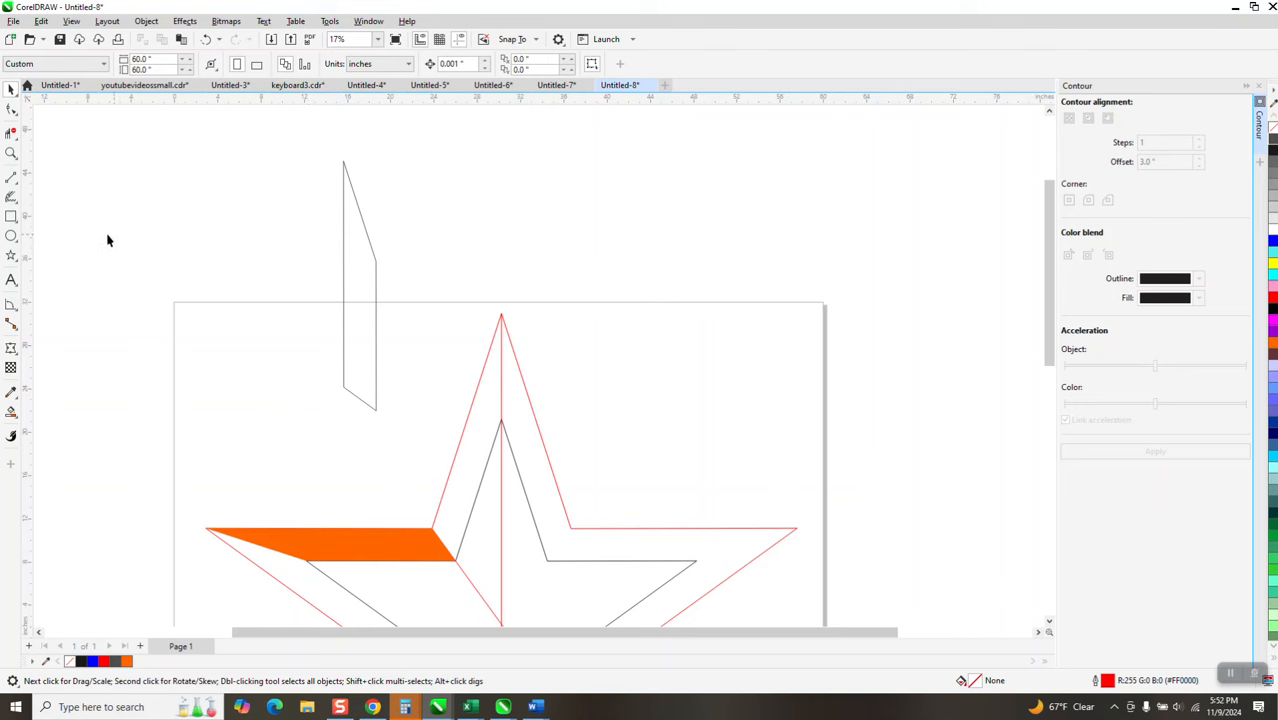
# Draw a rectangle about 31.8 by 3.3 inches across the outlined piece's tip and another about 3.7 by 20.9 inches along its left vertical edge
pyautogui.click(11, 216)
pyautogui.moveTo(183, 123); pyautogui.dragTo(531, 162)
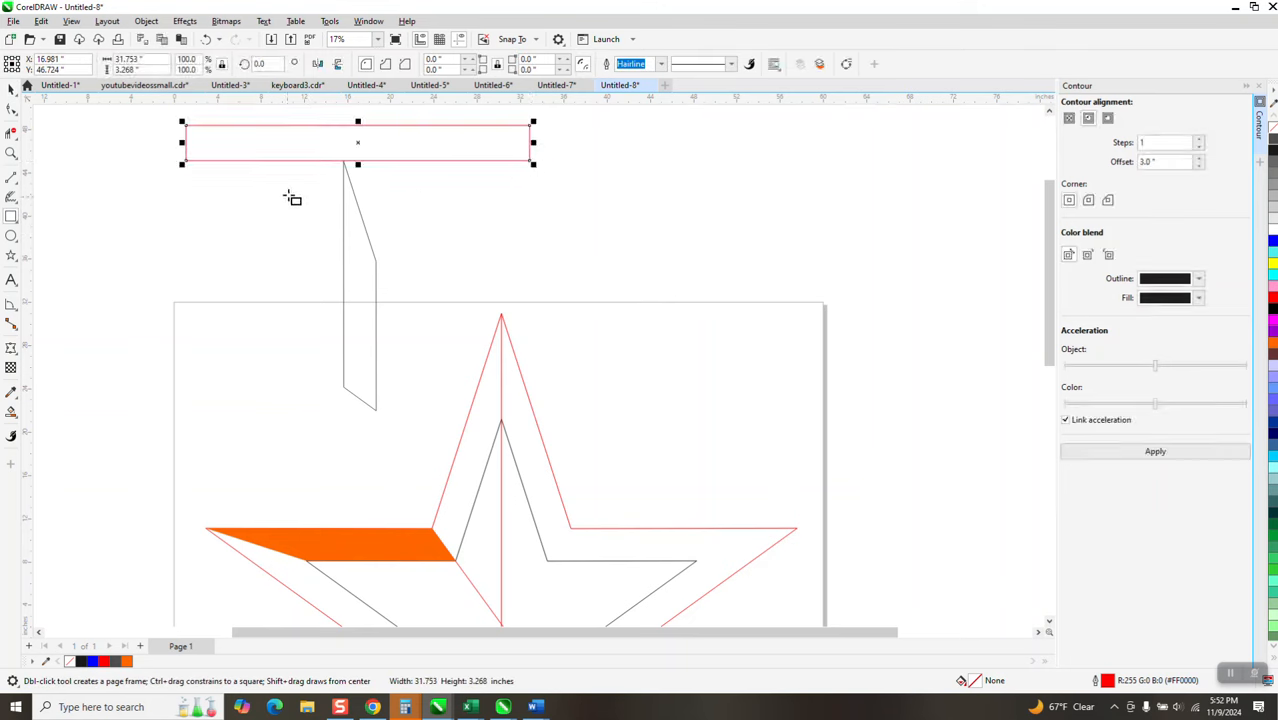
pyautogui.moveTo(304, 161); pyautogui.dragTo(346, 390)
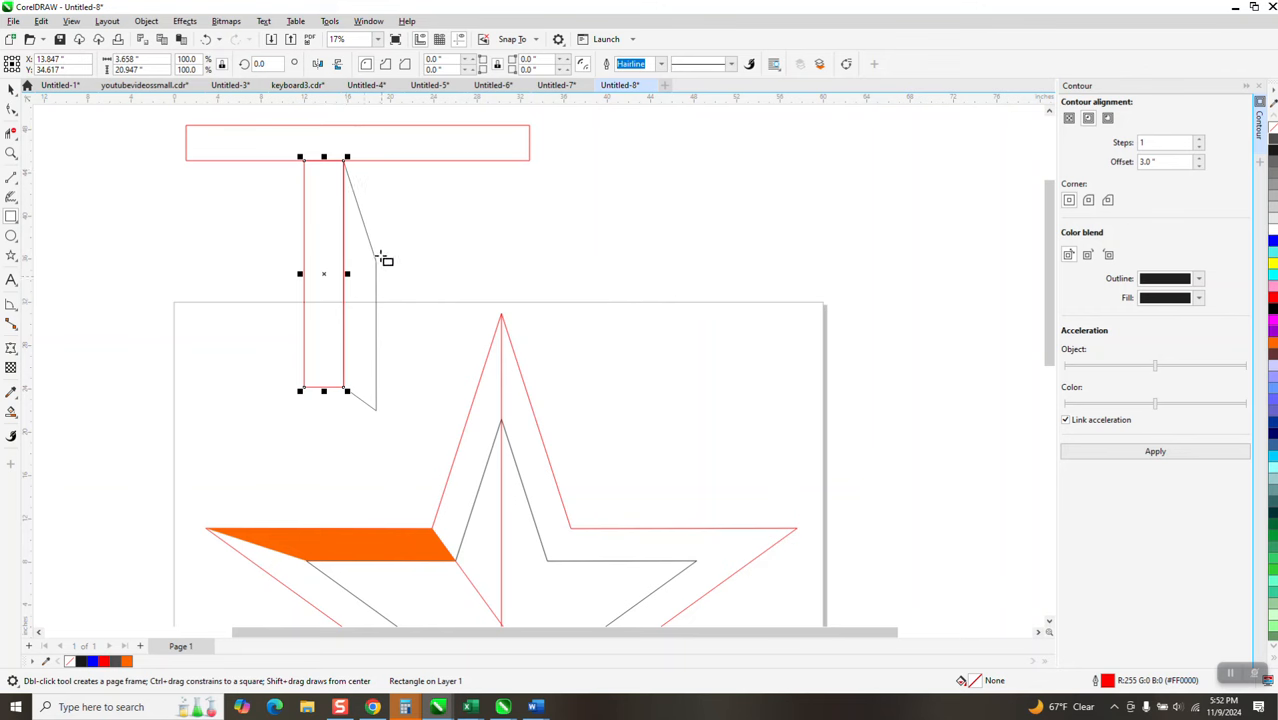
# Move the outlined piece away from the two rectangles to the empty area on their right, centered at about X 44.85, Y 39.25 inches
pyautogui.click(11, 153)
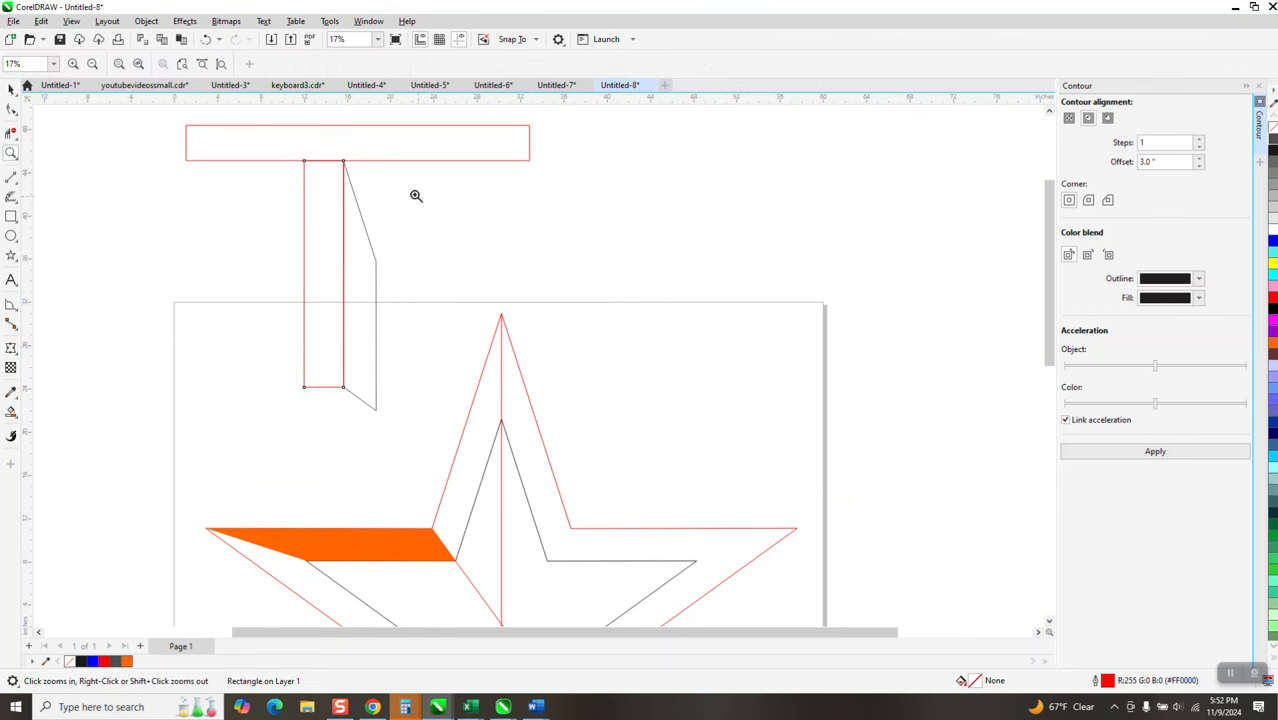
pyautogui.moveTo(332, 151); pyautogui.dragTo(440, 293)
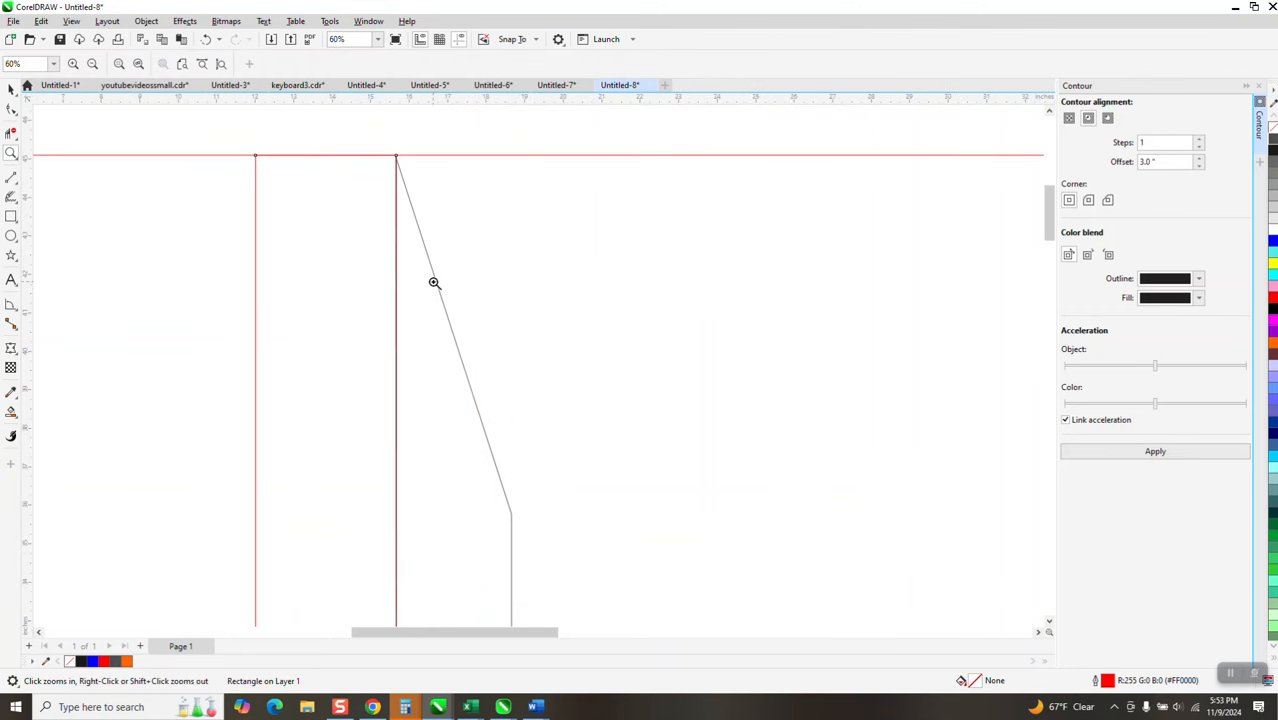
pyautogui.scroll(-3, 400, 245)
pyautogui.press('space')
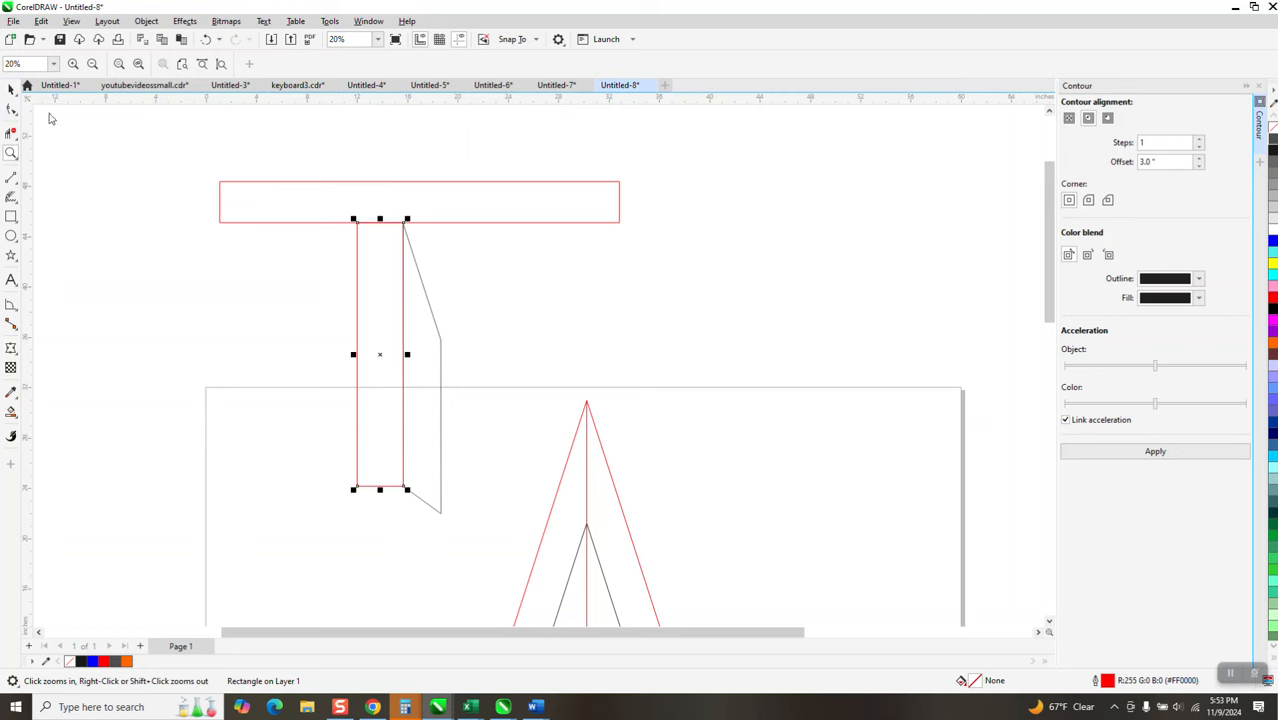
pyautogui.scroll(-1, 434, 322)
pyautogui.moveTo(437, 326); pyautogui.dragTo(697, 281)
pyautogui.scroll(-2, 610, 288)
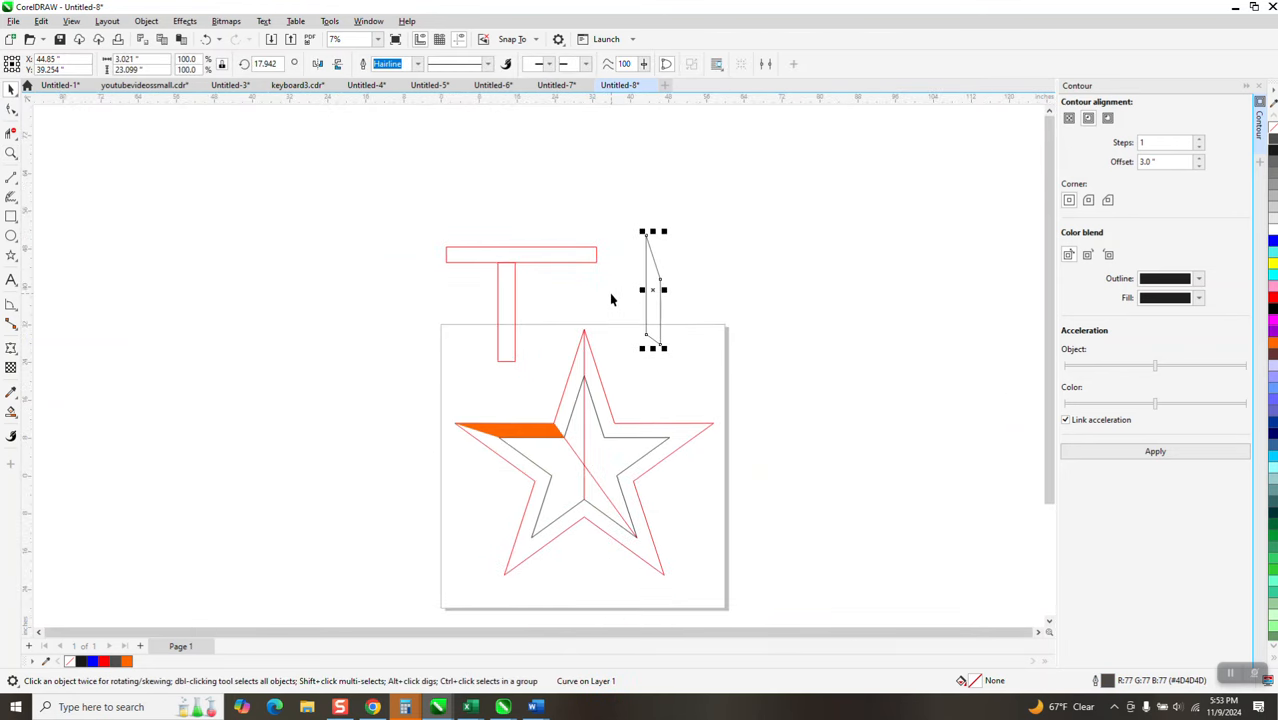
pyautogui.scroll(-1, 614, 295)
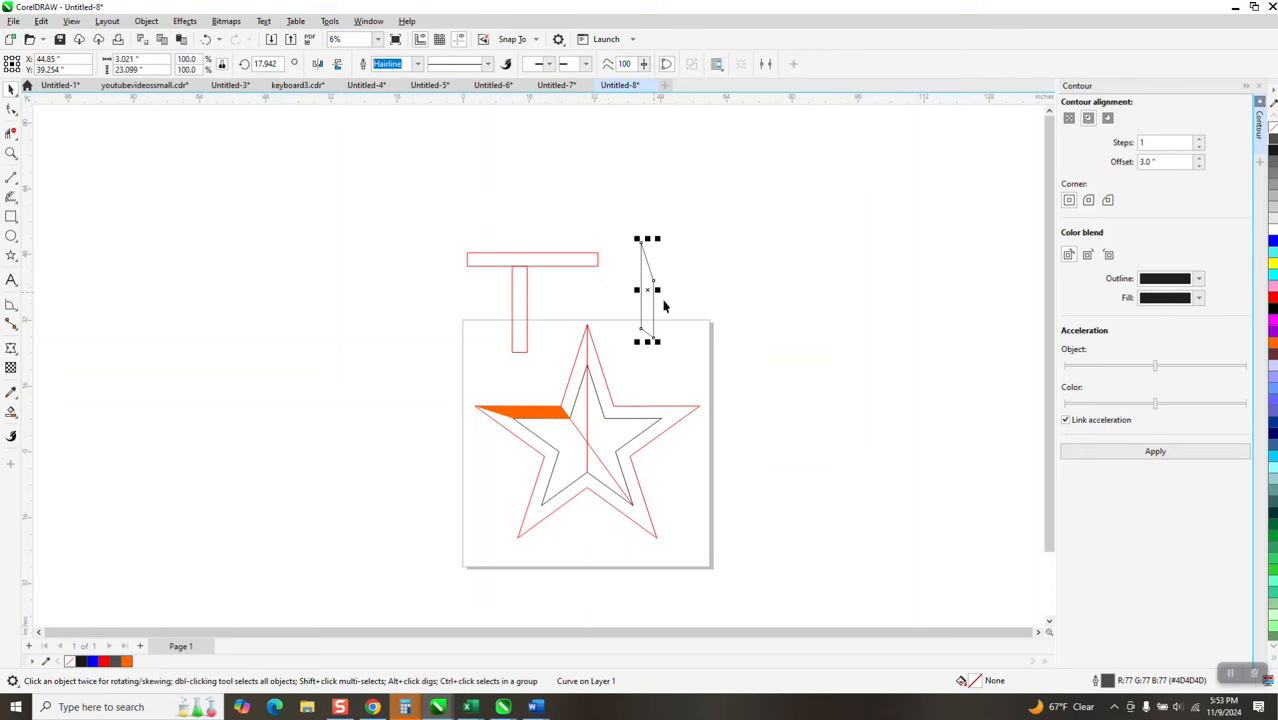